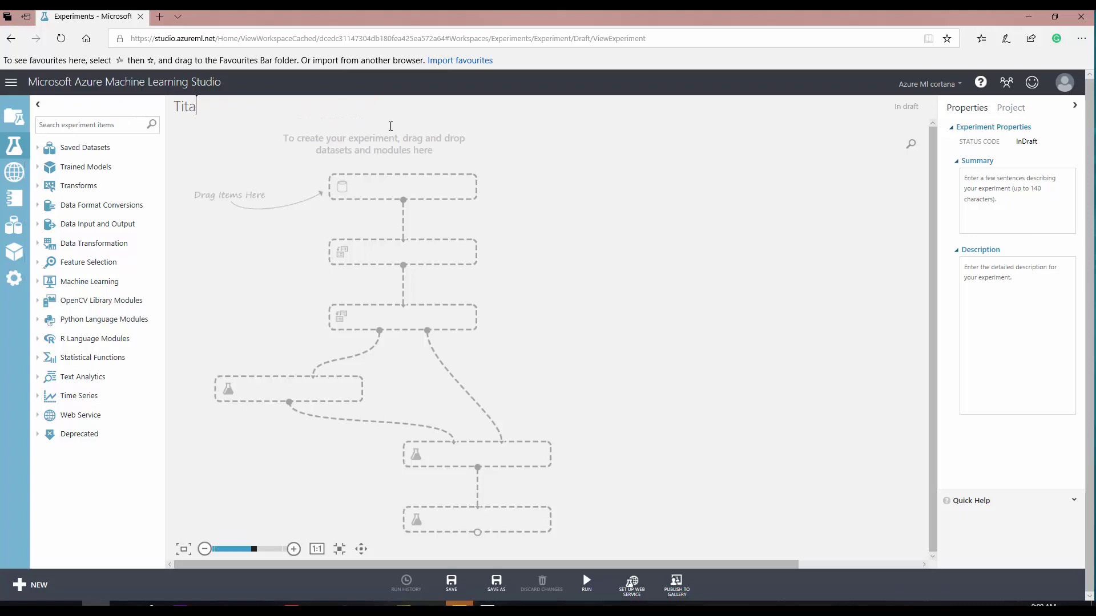
# Name the experiment "Titanic Video API" and add the saved titanic.csv dataset to the canvas.
pyautogui.write('id')
pyautogui.write('eo API')
pyautogui.write('tit')
pyautogui.moveTo(76, 181); pyautogui.dragTo(397, 188)
# Visualize the titanic.csv dataset and examine the Sex, Age, Pclass and Survived columns.
pyautogui.rightClick(396, 196)
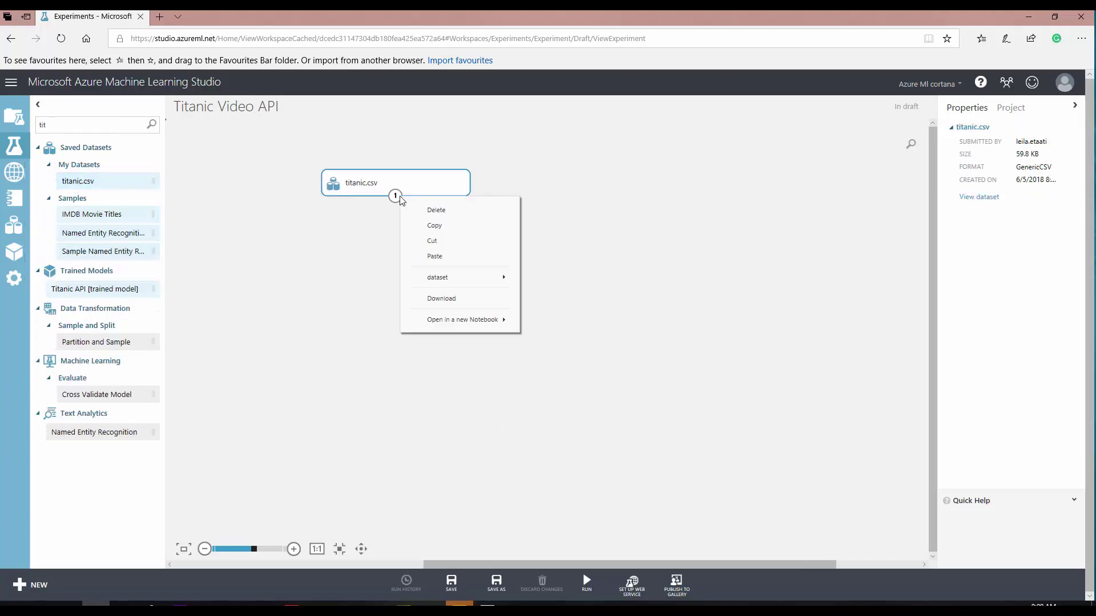
pyautogui.click(392, 188)
pyautogui.rightClick(391, 184)
pyautogui.click(372, 200)
pyautogui.rightClick(395, 196)
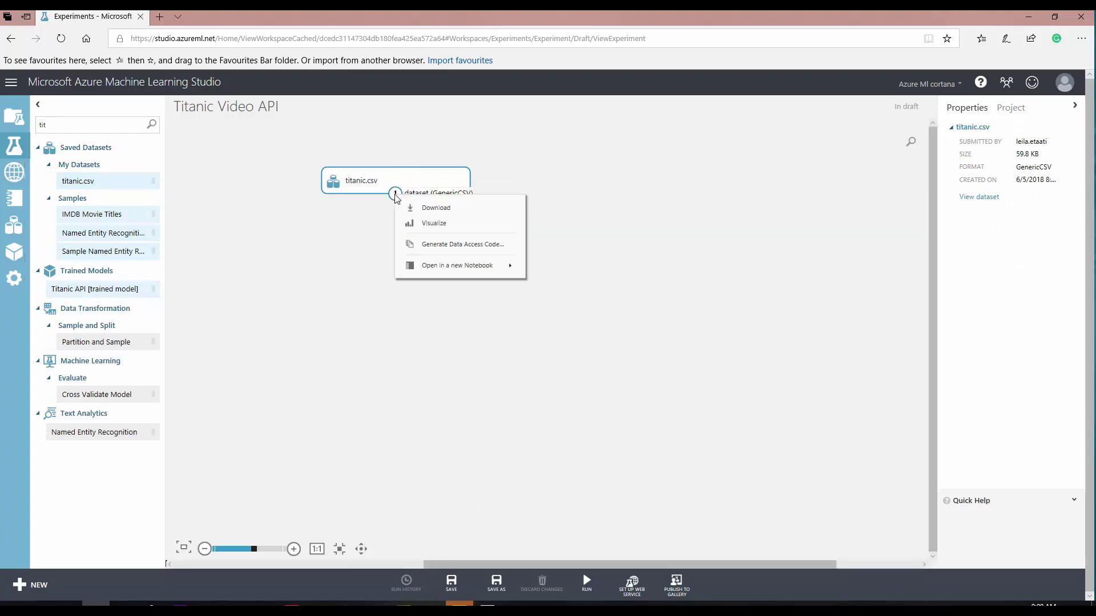
pyautogui.click(427, 224)
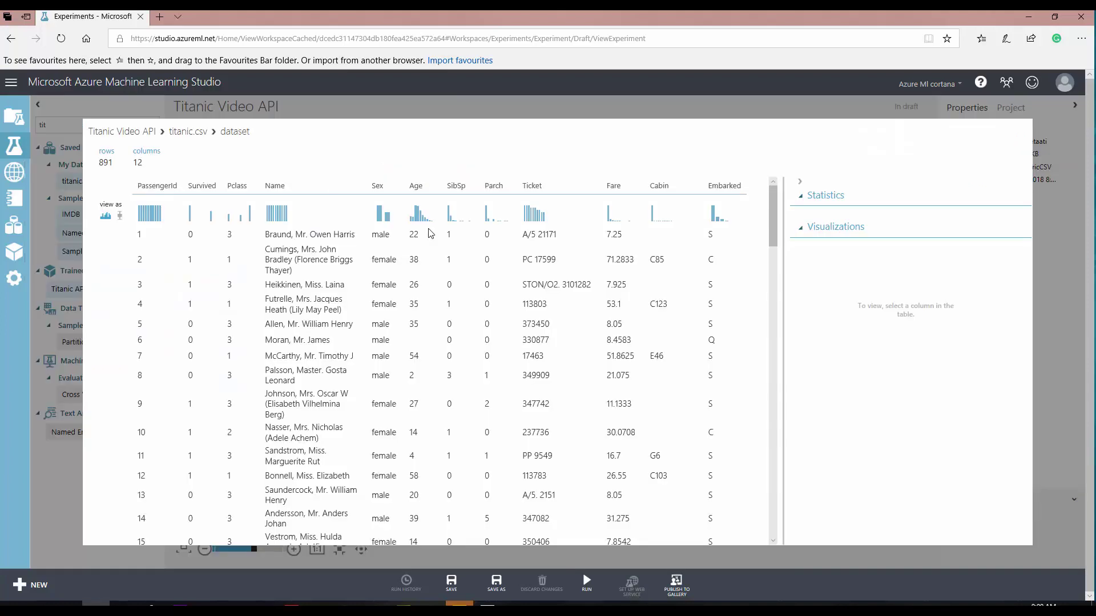
pyautogui.click(387, 186)
pyautogui.click(417, 186)
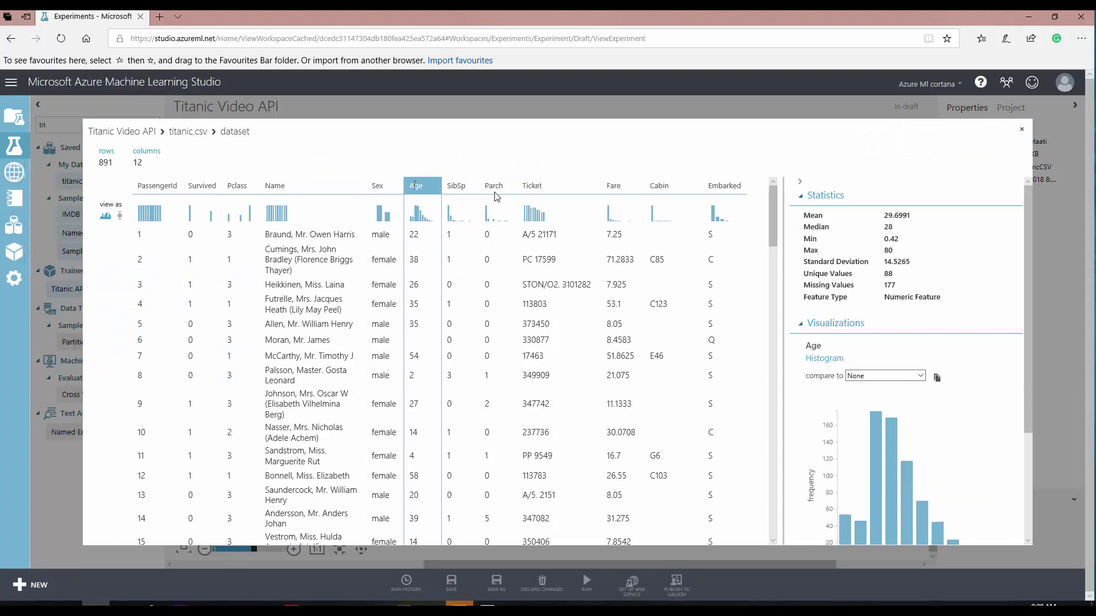
pyautogui.click(237, 186)
pyautogui.click(202, 185)
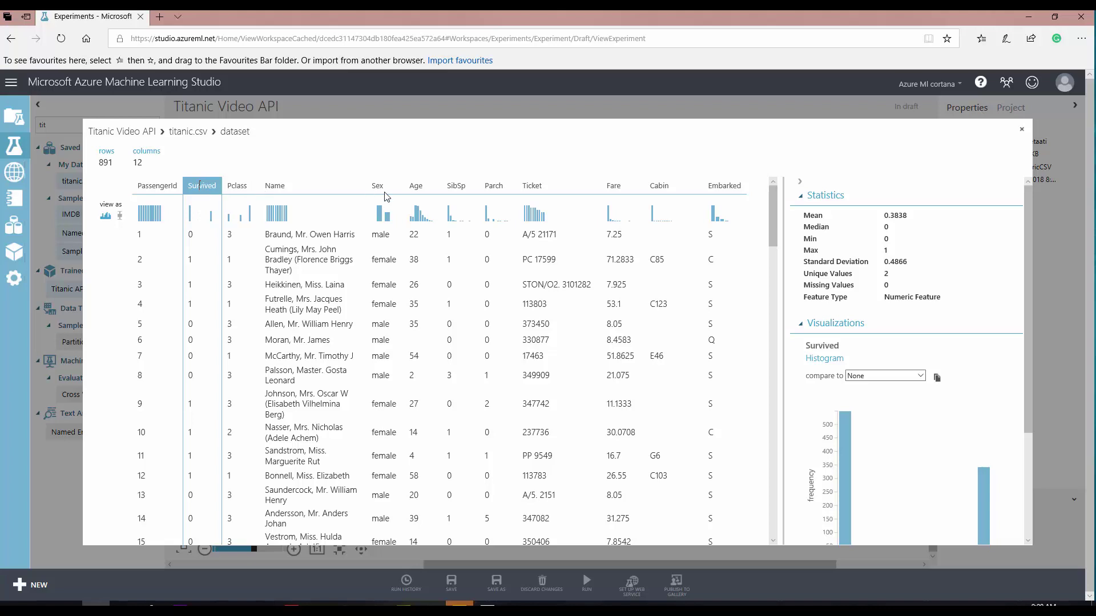
pyautogui.click(1022, 129)
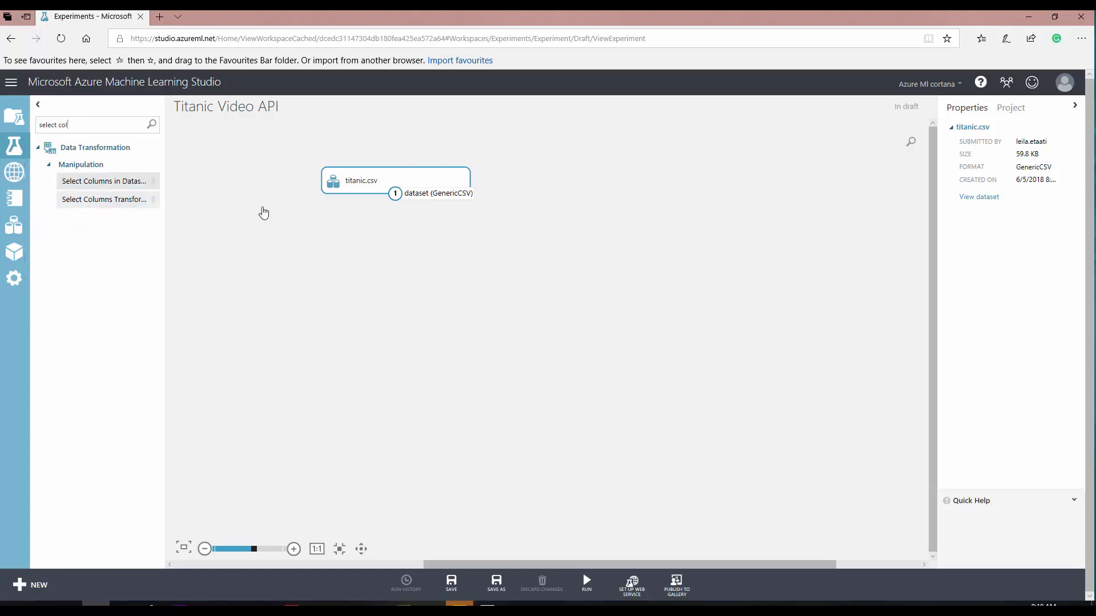
# Add a Select Columns in Dataset module fed by titanic.csv and include the Survived, Pclass, Sex and Age columns.
pyautogui.moveTo(103, 180); pyautogui.dragTo(420, 245)
pyautogui.moveTo(397, 196); pyautogui.dragTo(418, 233)
pyautogui.click(986, 197)
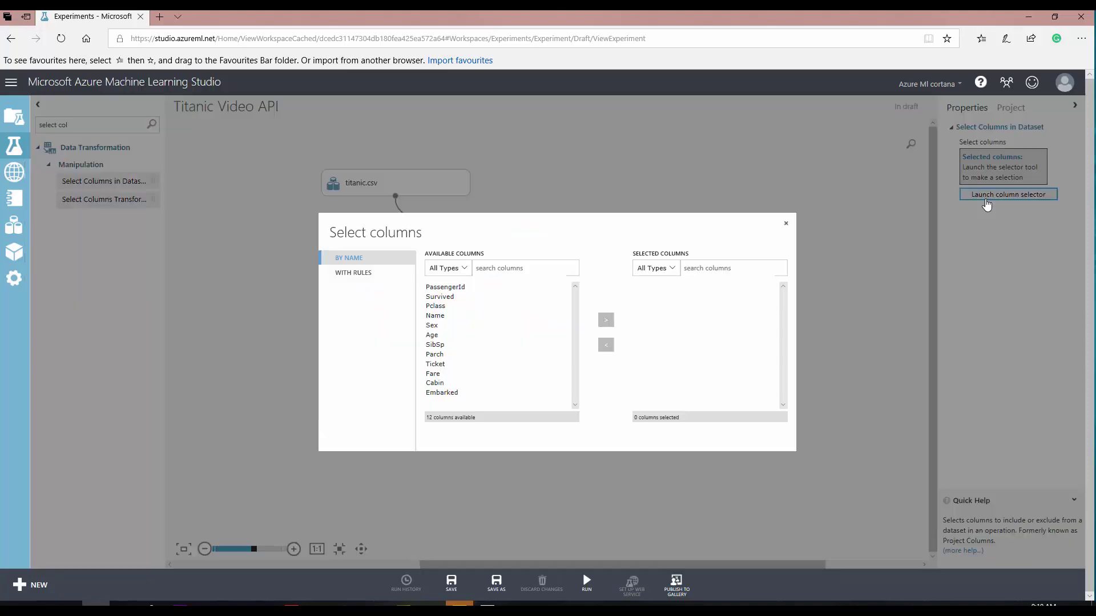
pyautogui.click(440, 297)
pyautogui.keyDown('ctrl'); pyautogui.click(435, 306); pyautogui.keyUp('ctrl')
pyautogui.keyDown('ctrl'); pyautogui.click(432, 325); pyautogui.keyUp('ctrl')
pyautogui.keyDown('ctrl'); pyautogui.click(432, 335); pyautogui.keyUp('ctrl')
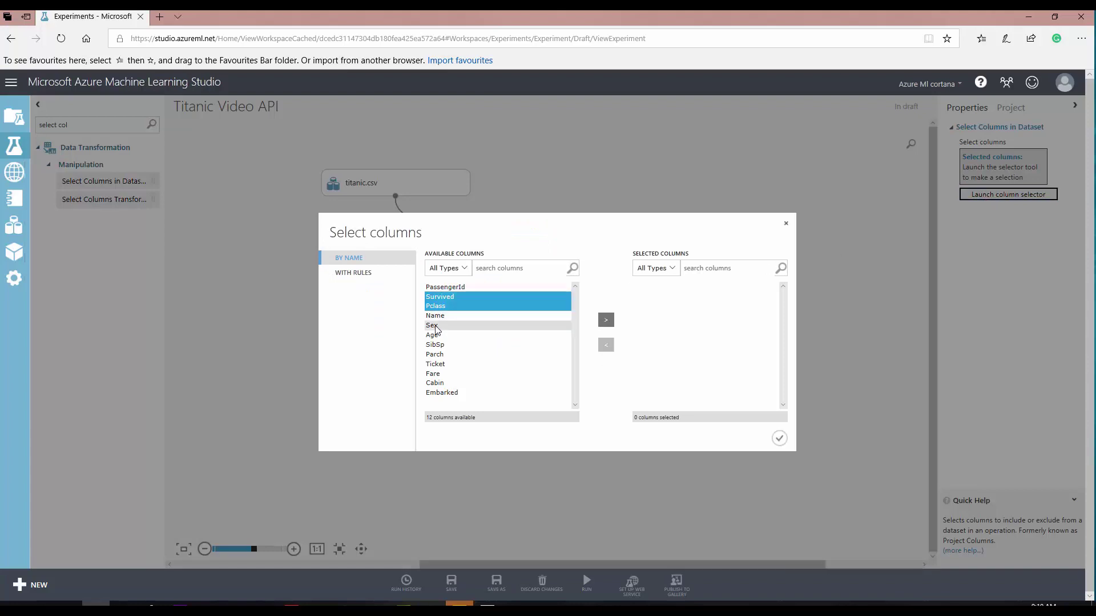
pyautogui.click(606, 319)
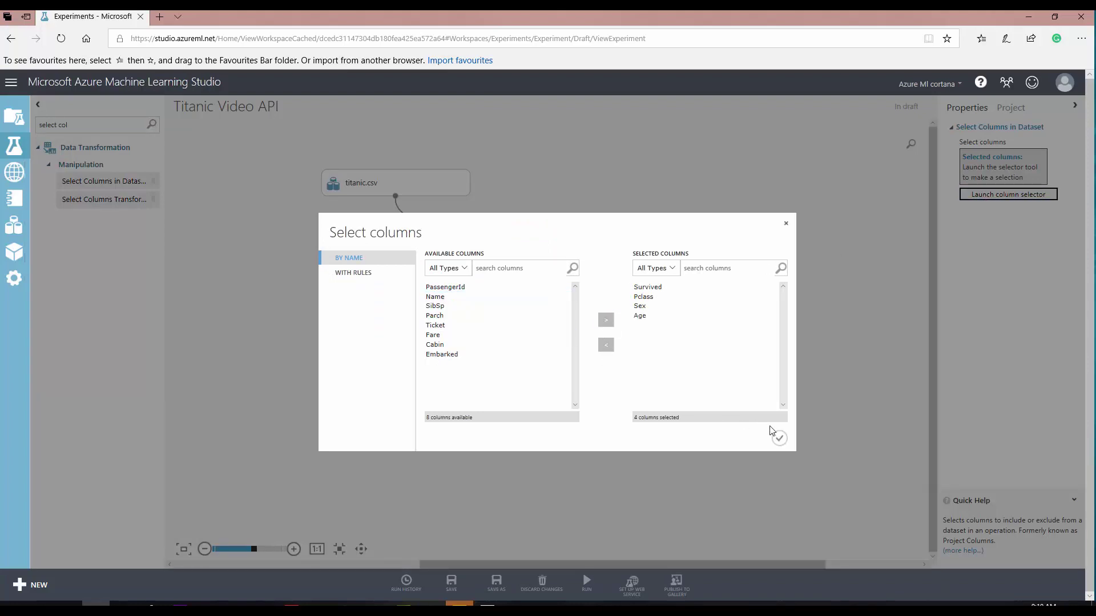
pyautogui.click(779, 438)
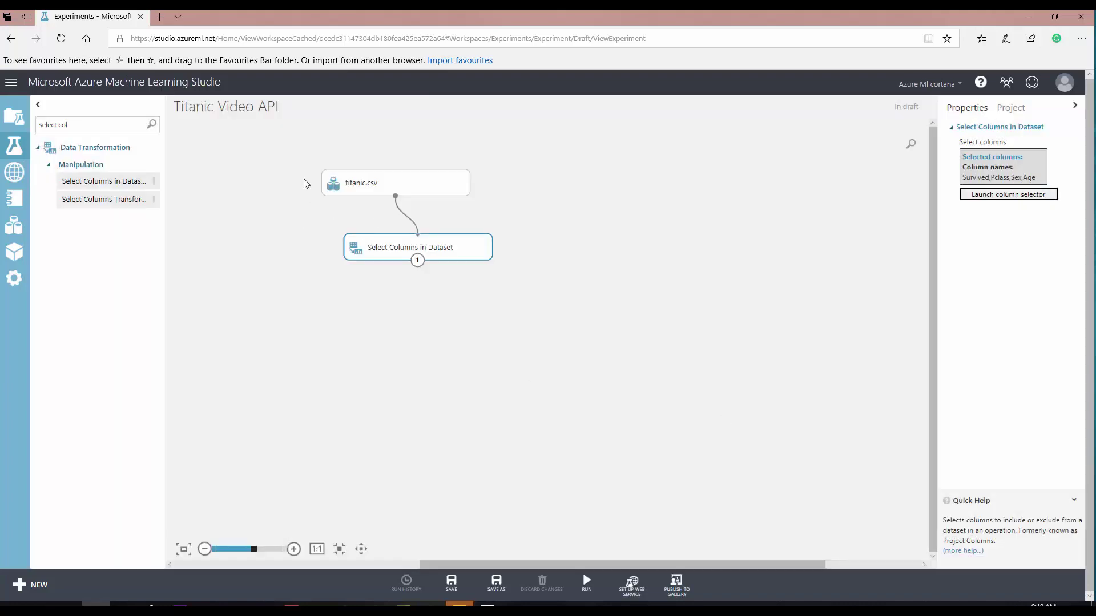
# Add a Split Data module fed by Select Columns in Dataset and set its first-output row fraction to 0.7.
pyautogui.hotkey('ctrl', 'a')
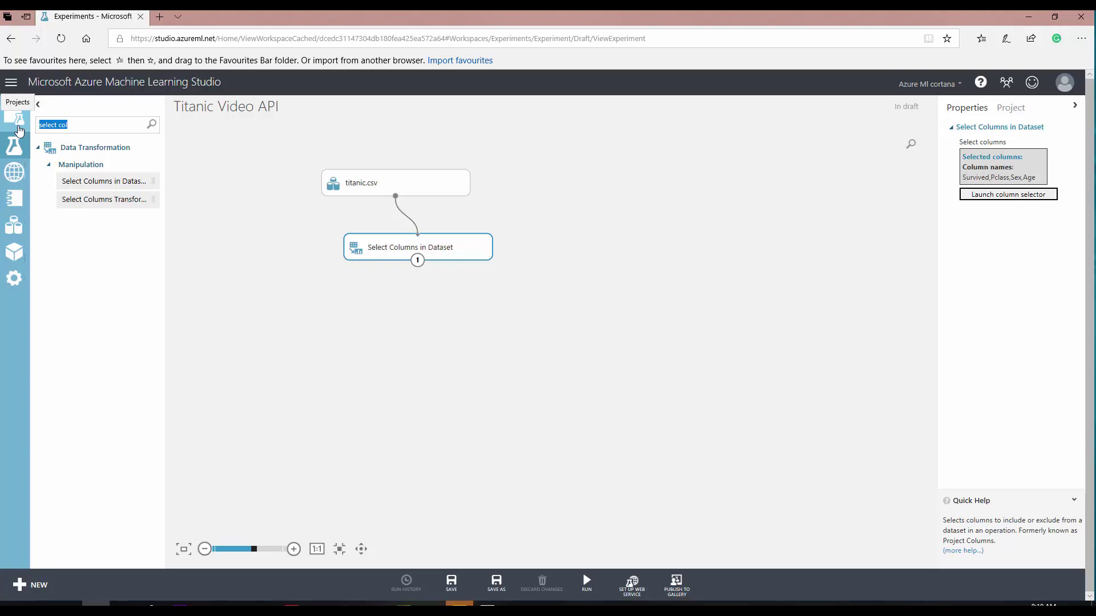
pyautogui.write('split')
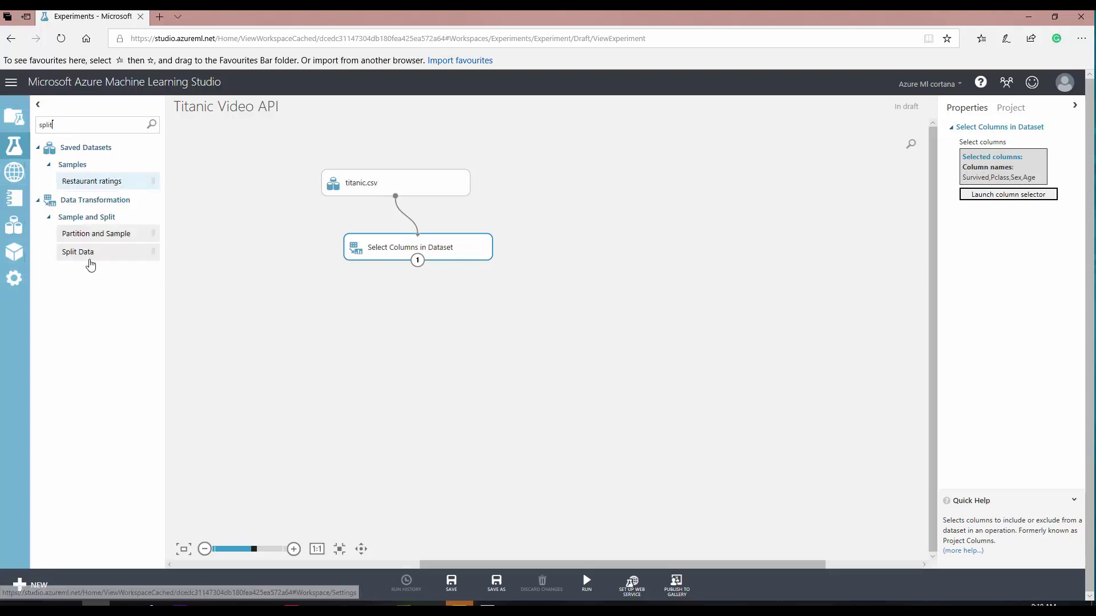
pyautogui.moveTo(86, 253); pyautogui.dragTo(412, 323)
pyautogui.moveTo(417, 260); pyautogui.dragTo(409, 308)
pyautogui.click(975, 185)
pyautogui.press('BackSpace')
pyautogui.write('7')
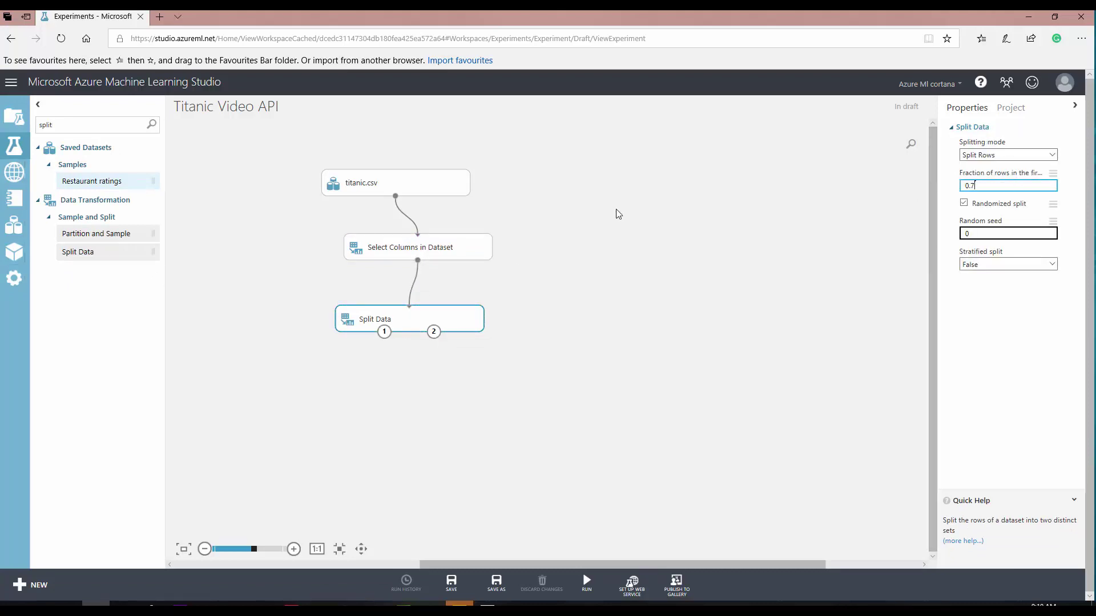
# Align the titanic.csv, Select Columns in Dataset and Split Data modules in one compact vertical column.
pyautogui.moveTo(448, 316); pyautogui.dragTo(473, 284)
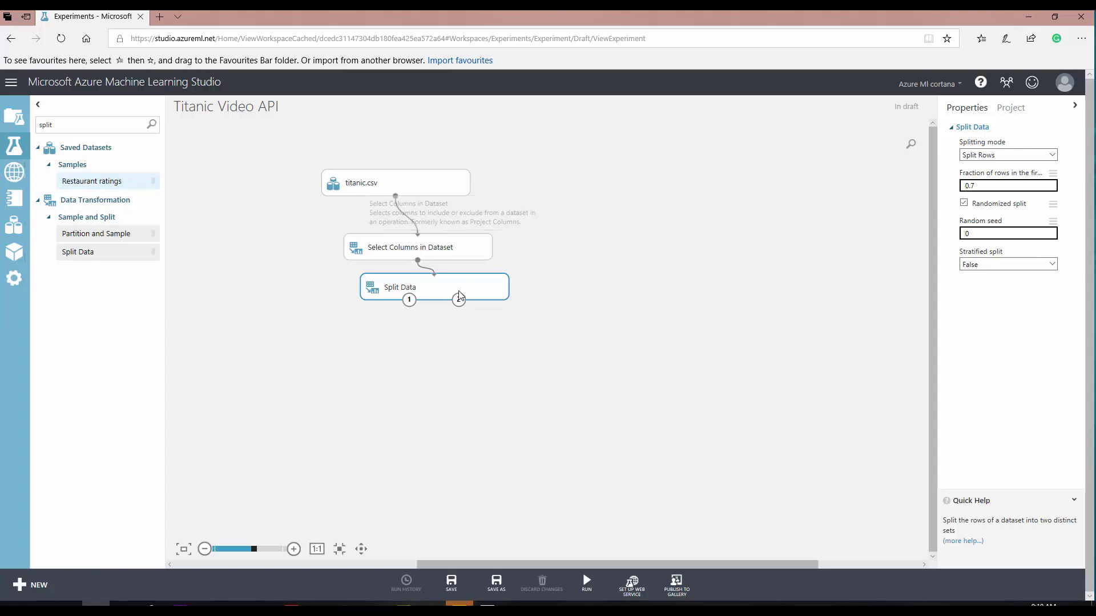
pyautogui.moveTo(411, 186); pyautogui.dragTo(456, 187)
pyautogui.moveTo(451, 243); pyautogui.dragTo(469, 231)
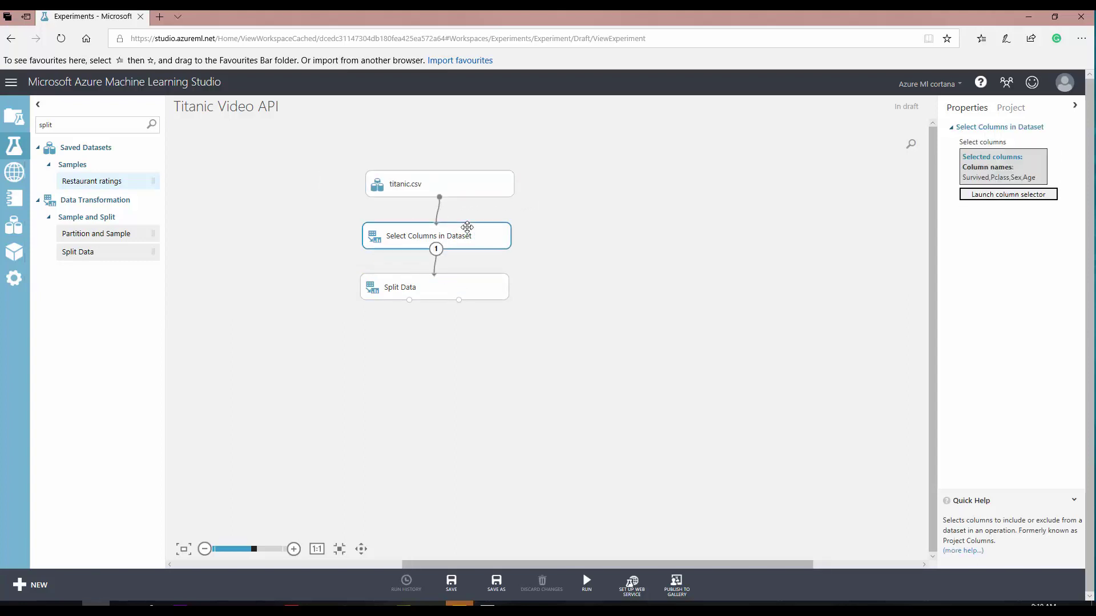
pyautogui.click(462, 282)
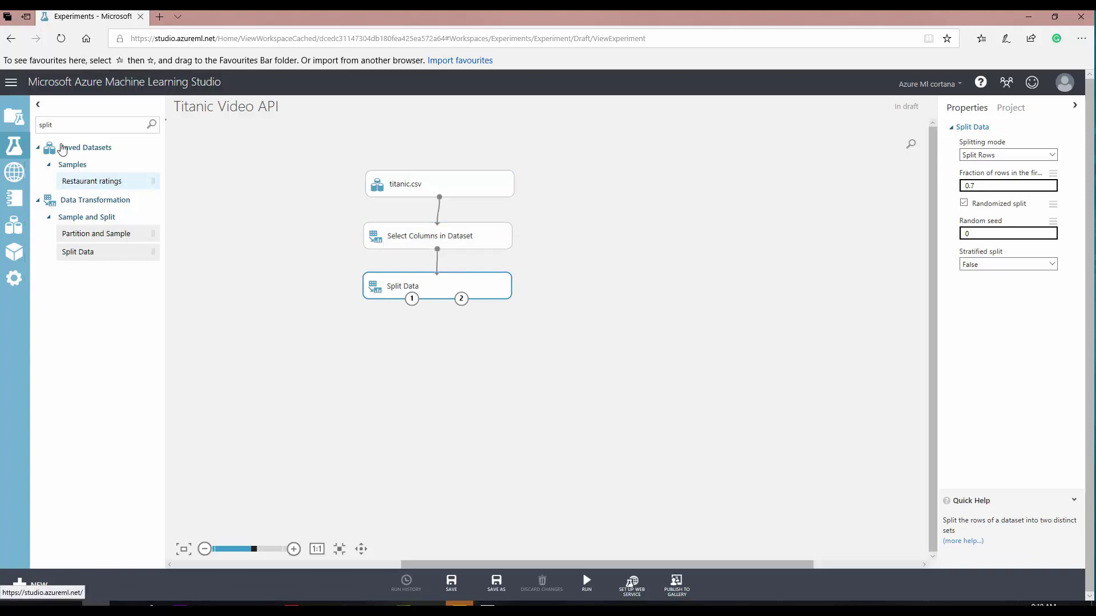
# Find the two-class classification modules and place a Two-Class Decision Forest beside the data modules.
pyautogui.doubleClick(34, 124)
pyautogui.write('t')
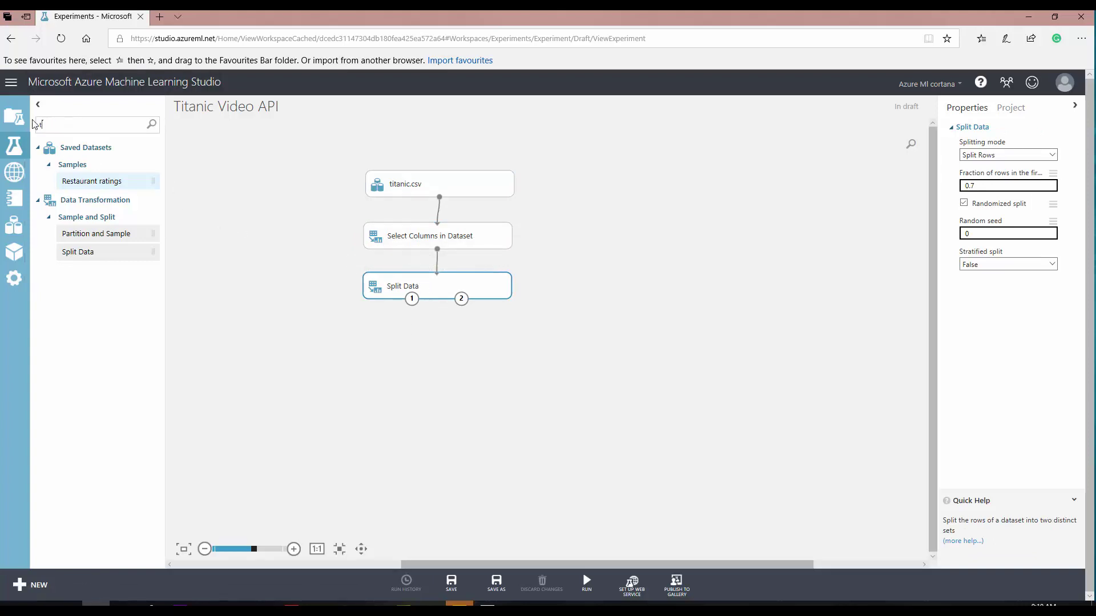
pyautogui.write('wo-class')
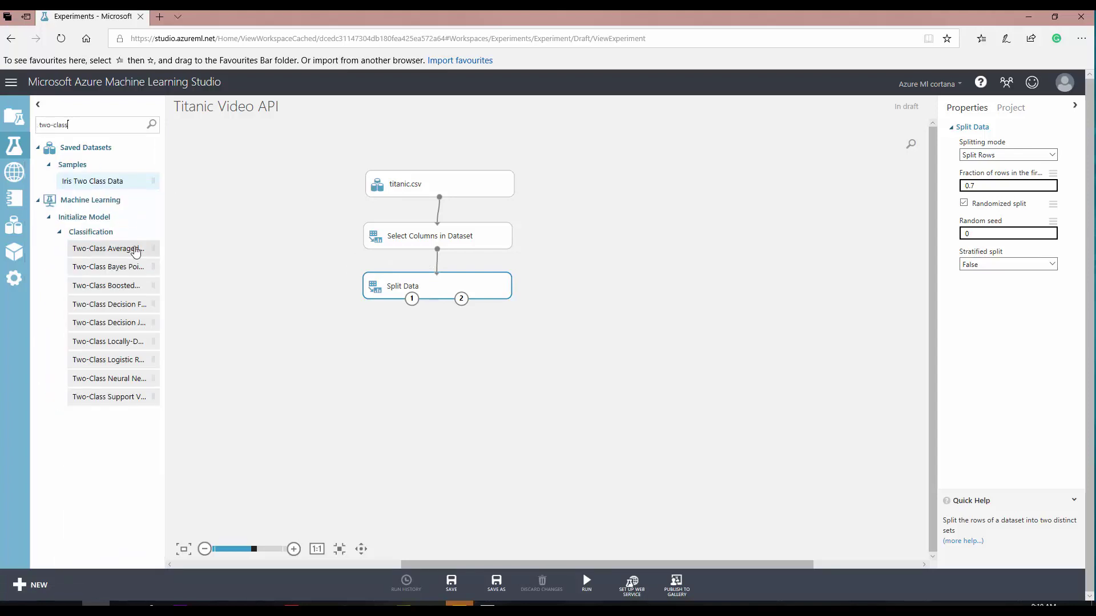
pyautogui.moveTo(140, 306); pyautogui.dragTo(279, 273)
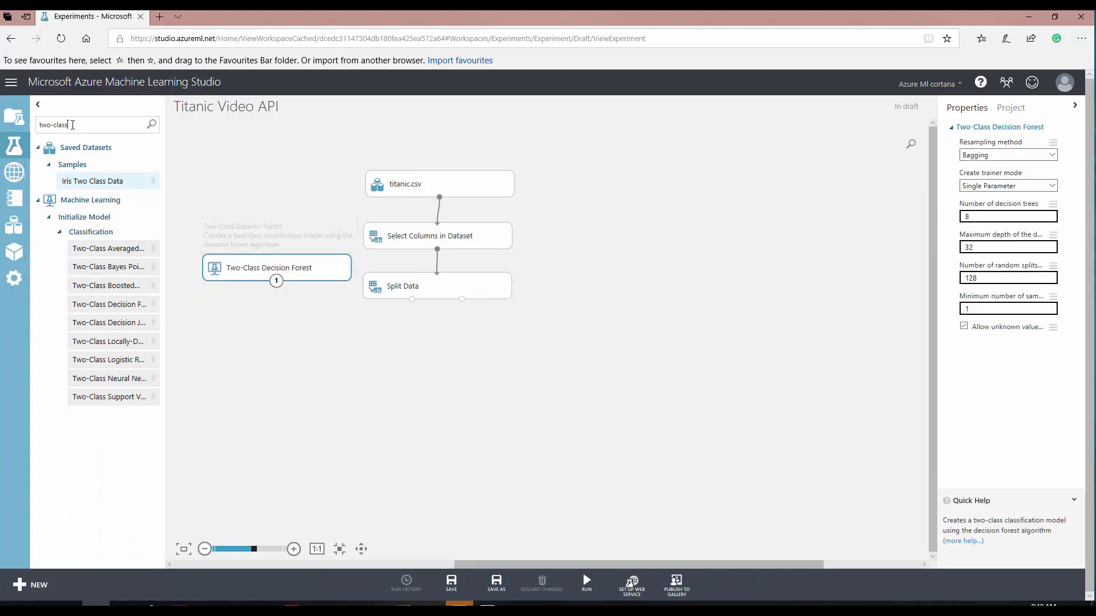
# Add a Train Model module below the Two-Class Decision Forest.
pyautogui.moveTo(68, 125); pyautogui.dragTo(18, 126)
pyautogui.write('train m')
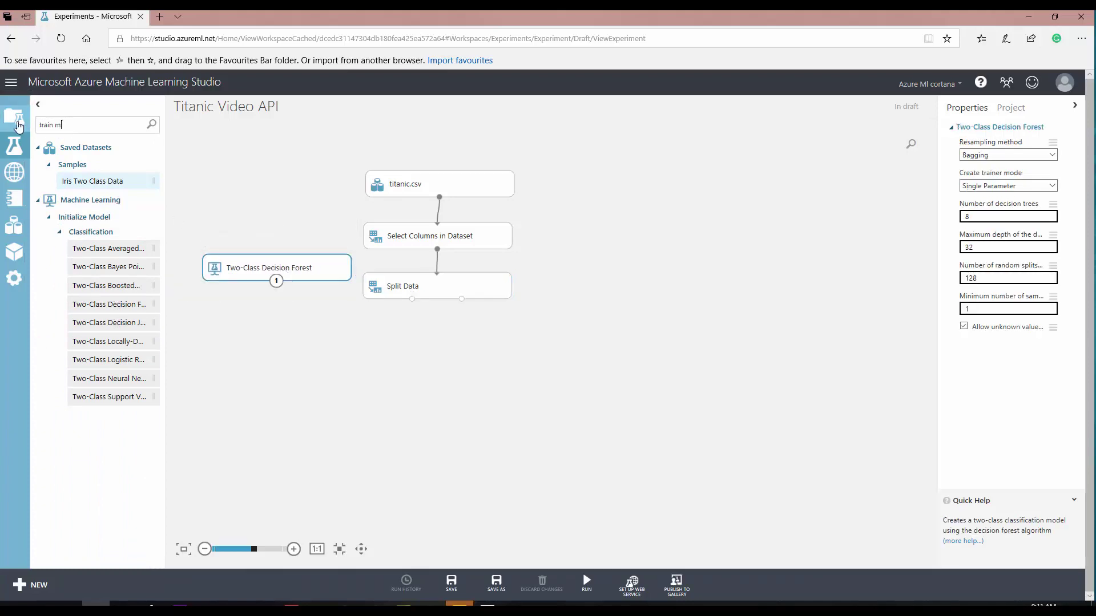
pyautogui.write('odel')
pyautogui.moveTo(81, 181); pyautogui.dragTo(322, 328)
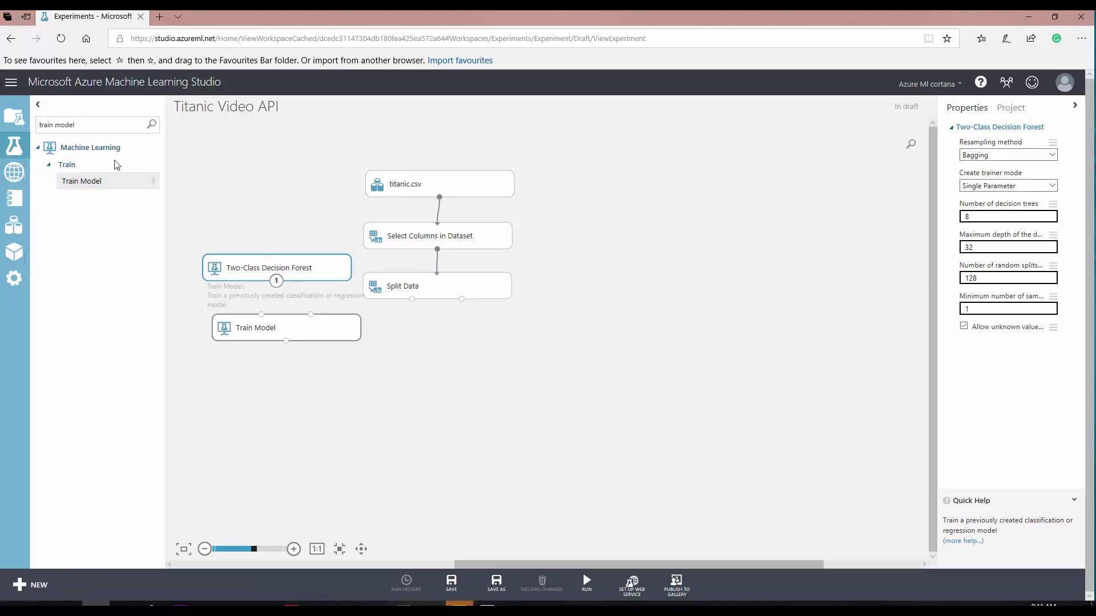
# Add a Score Model module below Train Model and Split Data.
pyautogui.doubleClick(46, 125)
pyautogui.write('score')
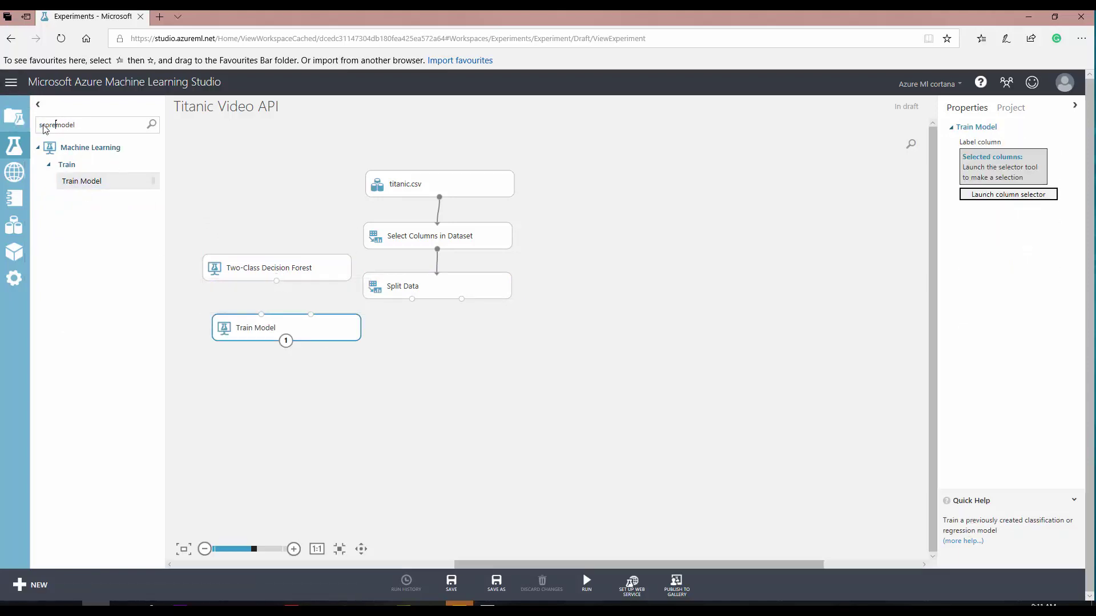
pyautogui.moveTo(89, 191); pyautogui.dragTo(380, 399)
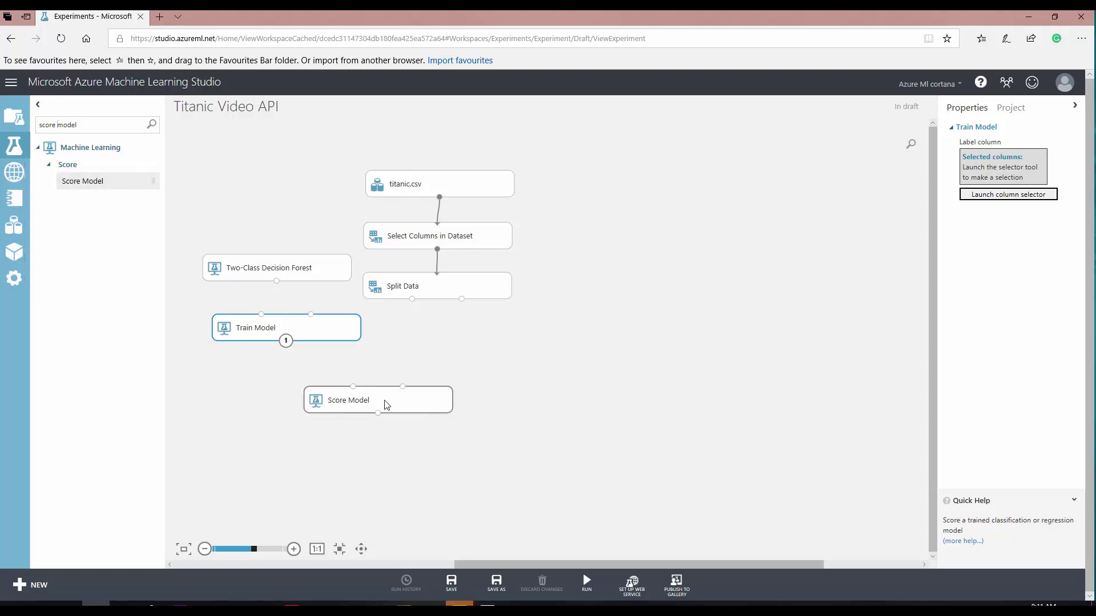
# Connect the decision forest and first Split Data output to Train Model, and Train Model and the second split output to Score Model.
pyautogui.moveTo(276, 281); pyautogui.dragTo(258, 323)
pyautogui.moveTo(412, 299); pyautogui.dragTo(360, 404)
pyautogui.moveTo(462, 299); pyautogui.dragTo(409, 388)
# Set Survived as the label column of Train Model and run the experiment.
pyautogui.click(343, 334)
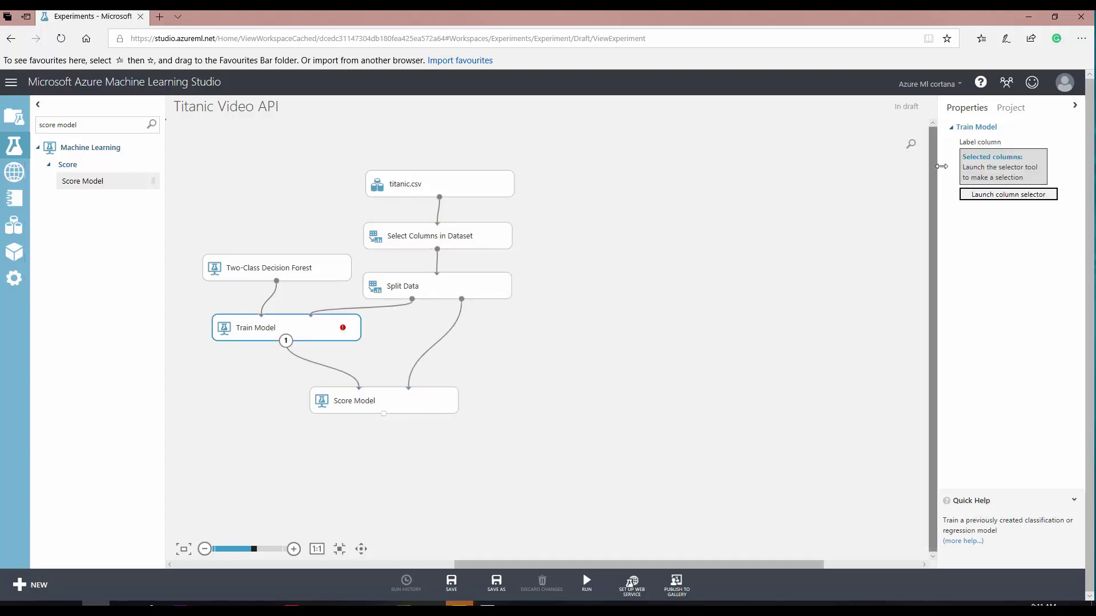
pyautogui.click(985, 197)
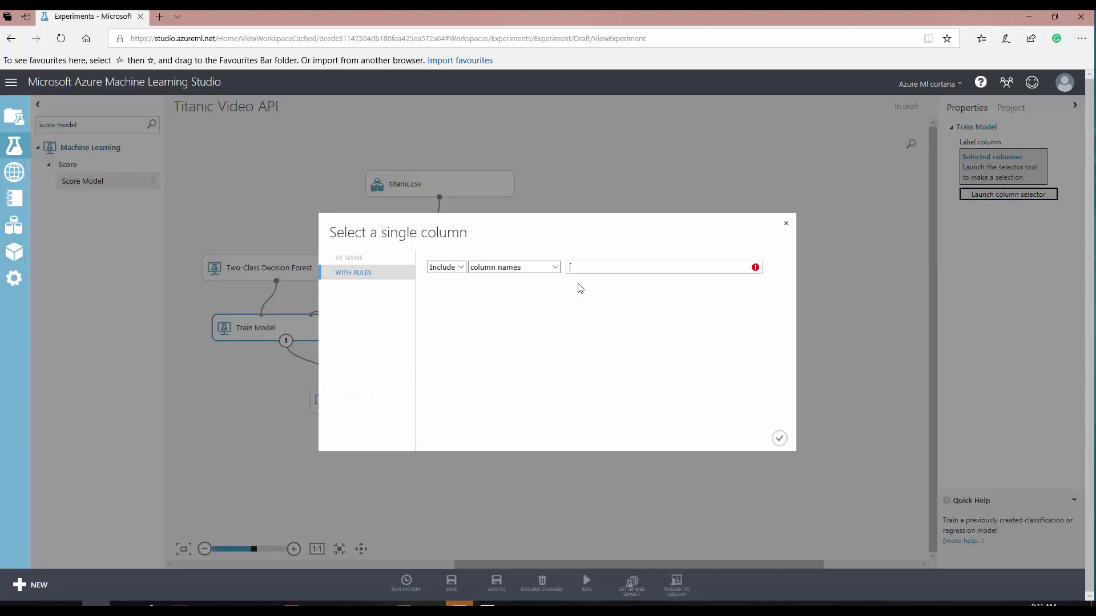
pyautogui.click(588, 270)
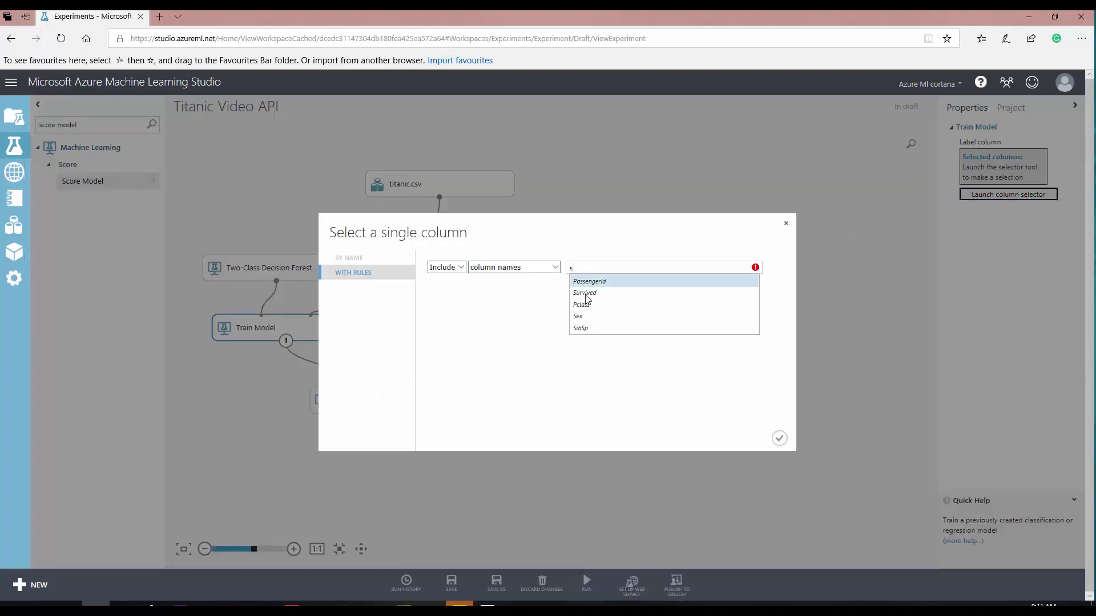
pyautogui.click(592, 296)
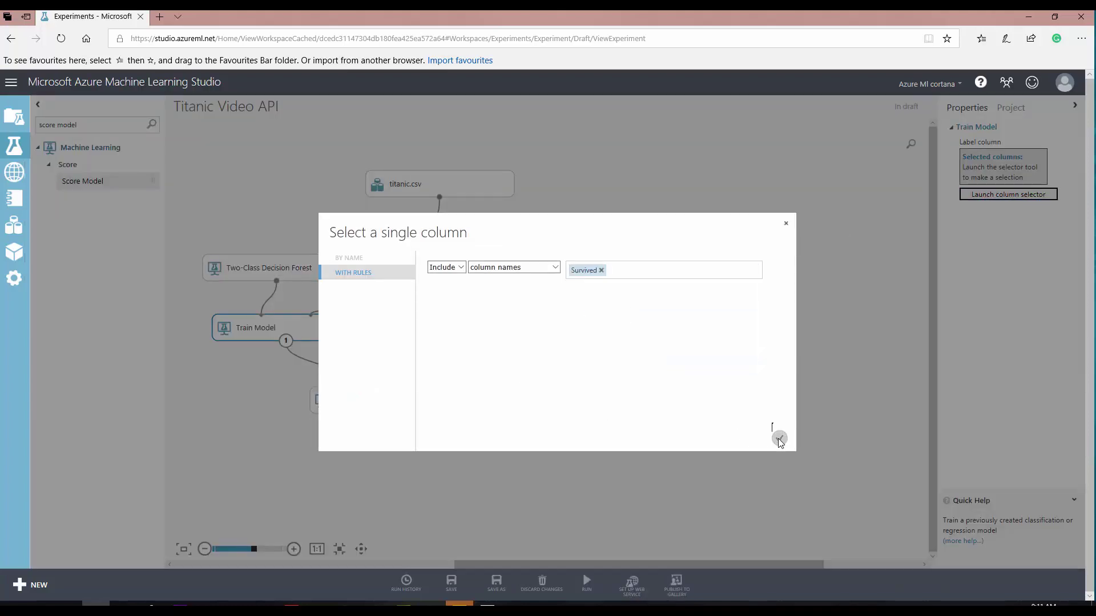
pyautogui.click(779, 438)
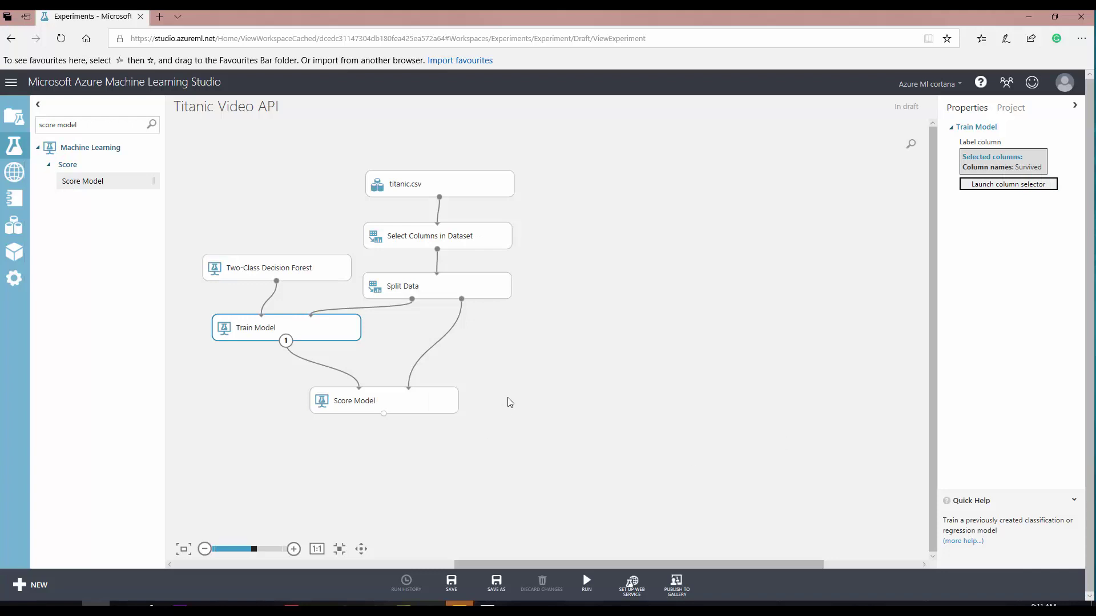
pyautogui.click(586, 582)
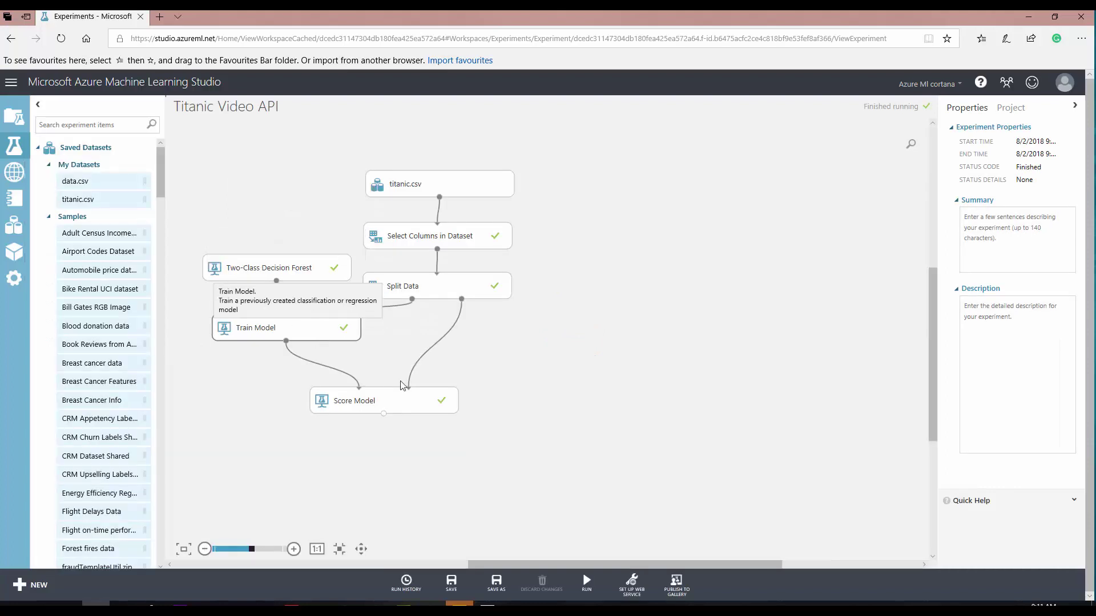
# Visualize the Score Model output and examine the Survived, Scored Labels and Scored Probabilities columns.
pyautogui.rightClick(384, 413)
pyautogui.click(421, 488)
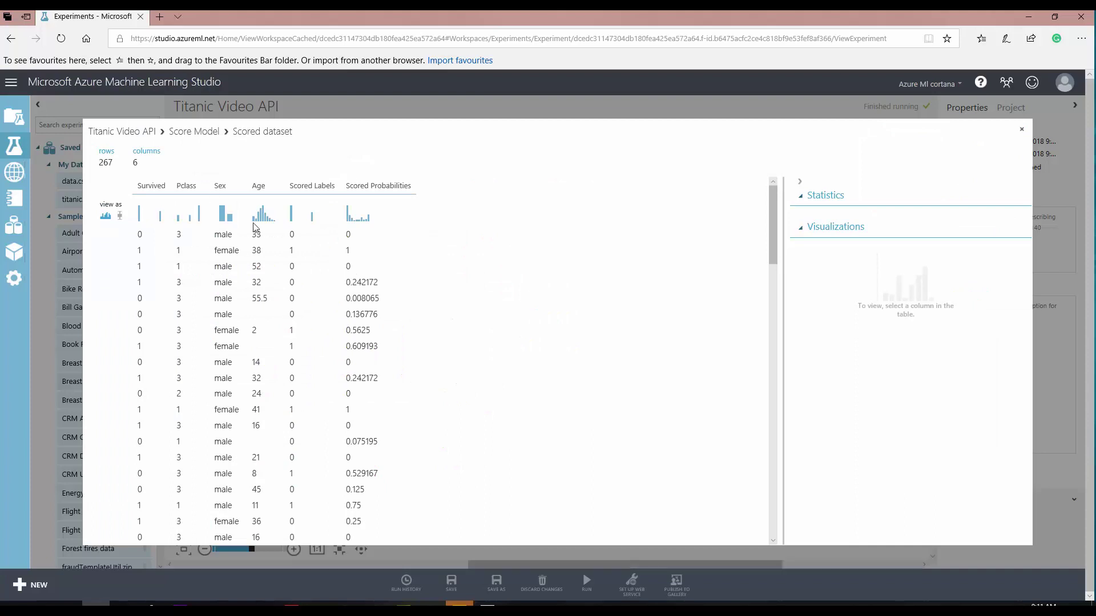
pyautogui.click(310, 187)
pyautogui.click(153, 186)
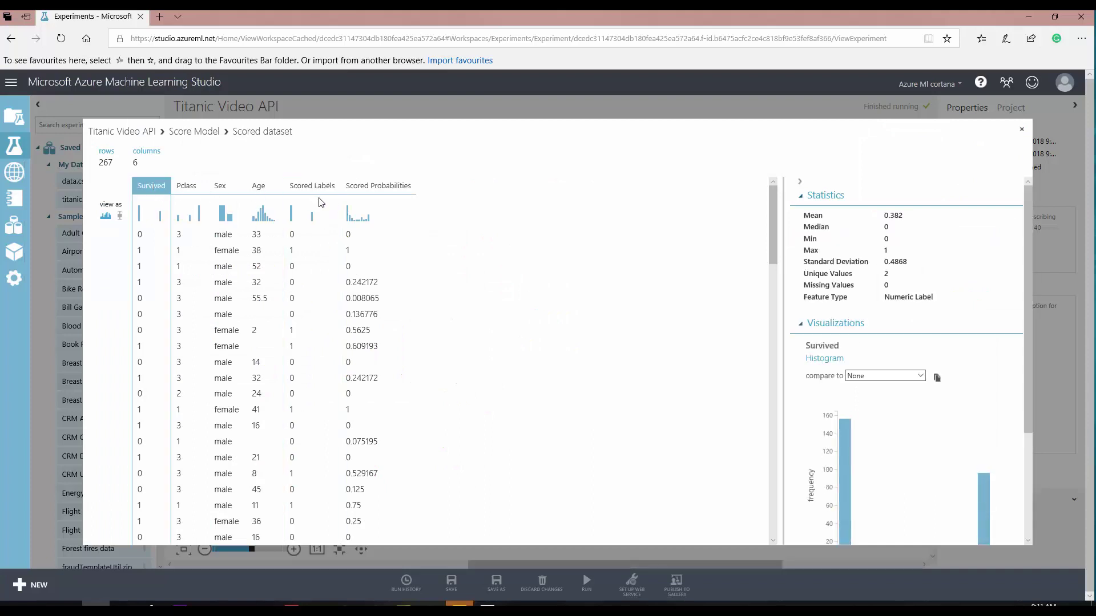
pyautogui.click(313, 187)
pyautogui.click(378, 186)
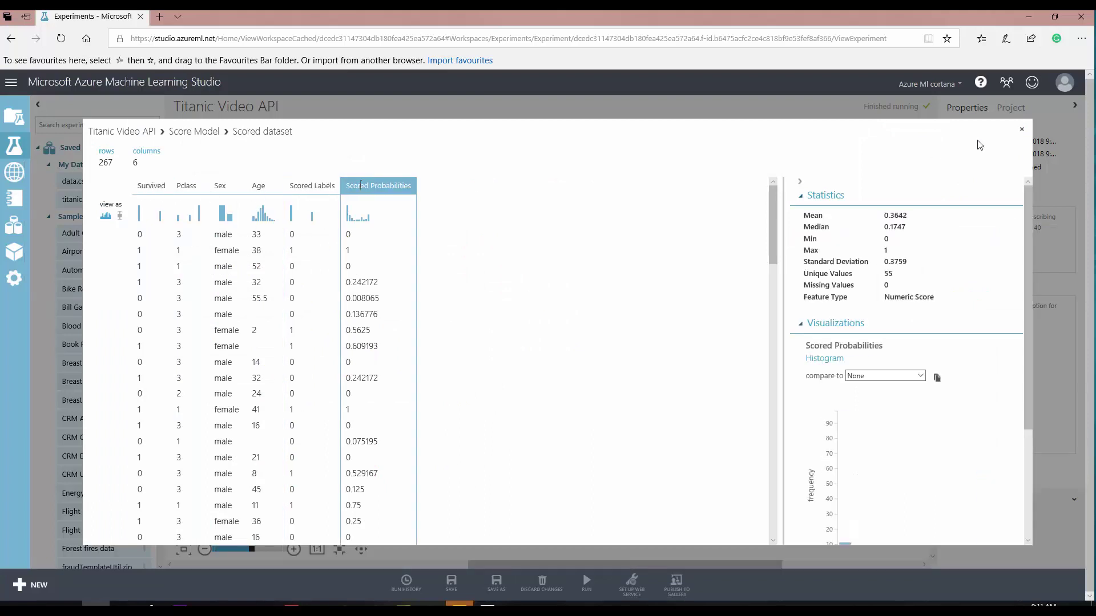
pyautogui.click(1022, 133)
# Set up a predictive web service from the experiment and move the Web service input module beside titanic.csv.
pyautogui.click(633, 586)
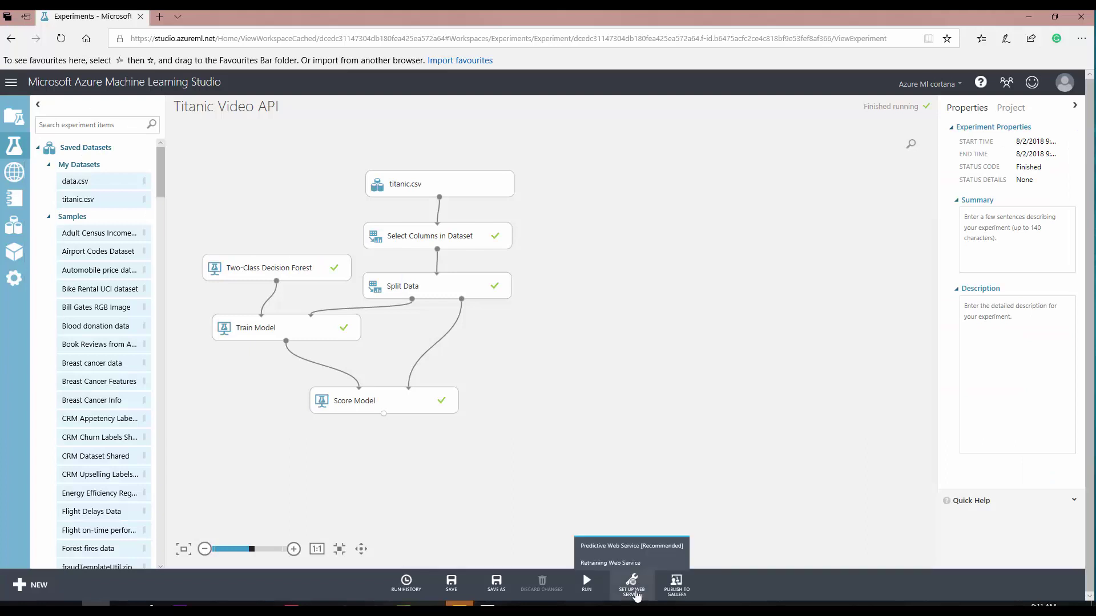
pyautogui.click(622, 549)
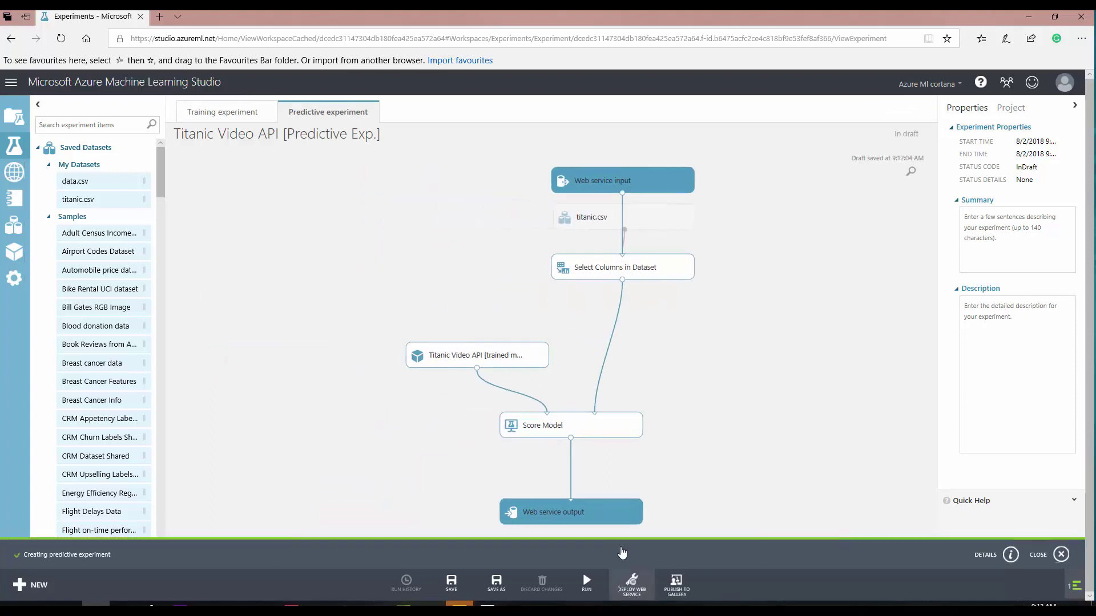
pyautogui.click(1060, 555)
pyautogui.moveTo(625, 180); pyautogui.dragTo(811, 211)
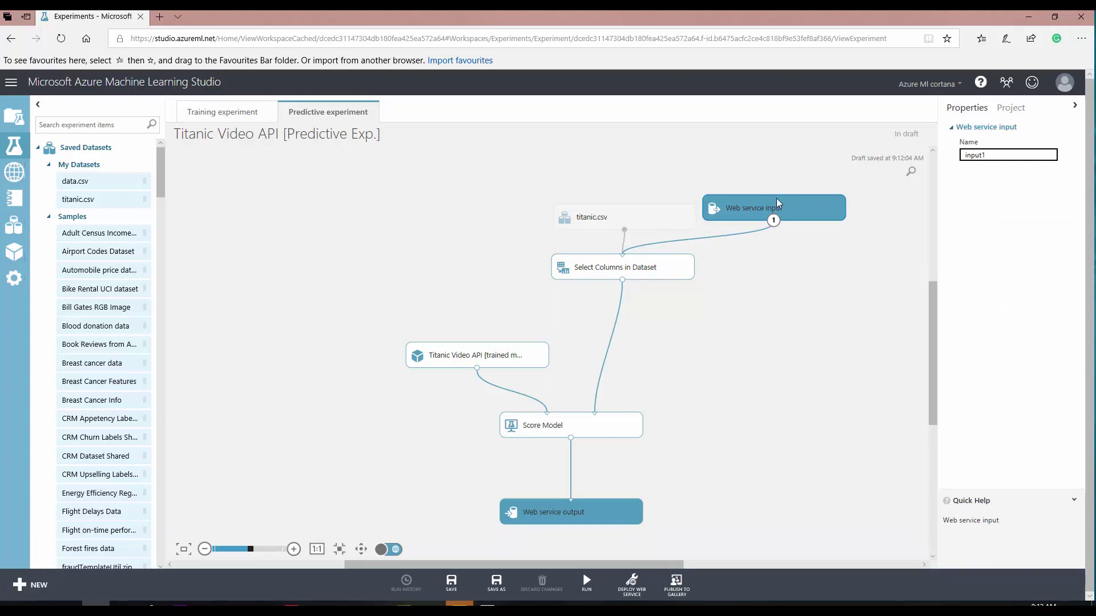
# Visualize the titanic.csv dataset and examine its columns.
pyautogui.rightClick(626, 233)
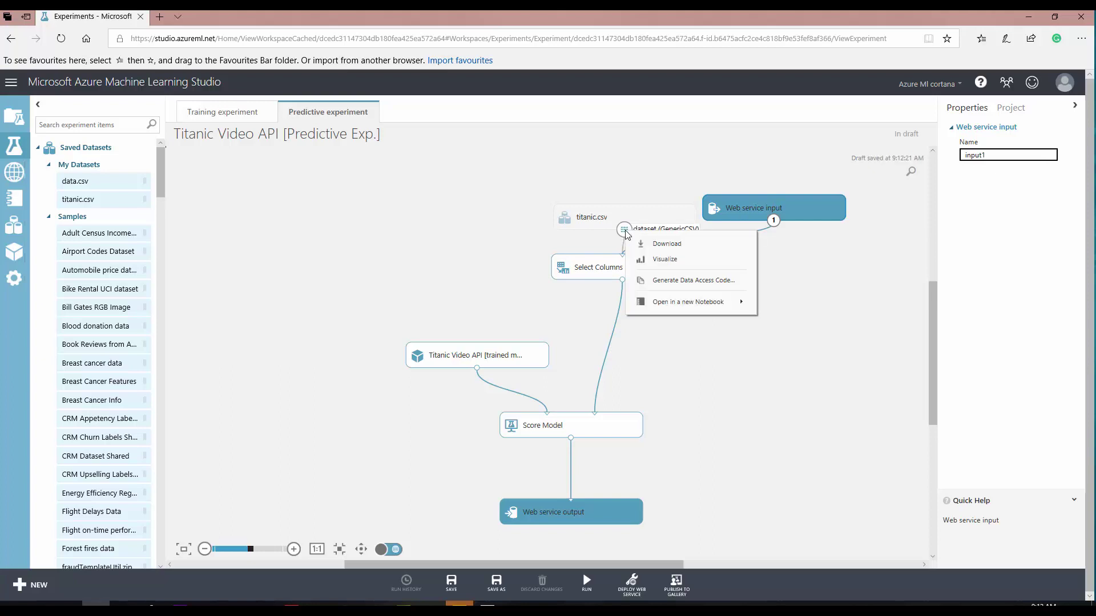
pyautogui.click(639, 259)
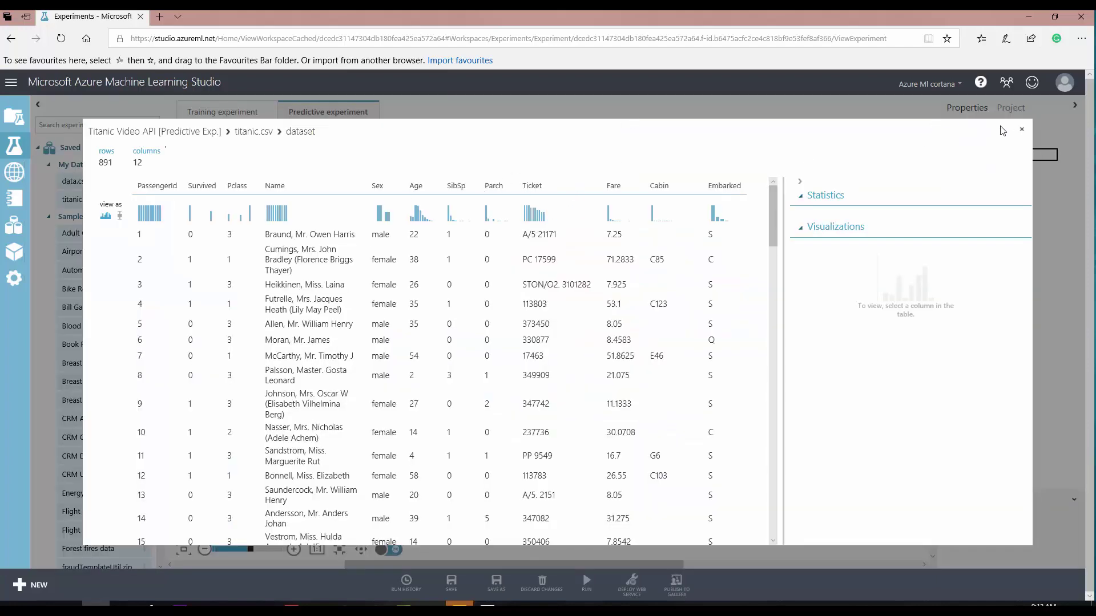
pyautogui.click(1021, 131)
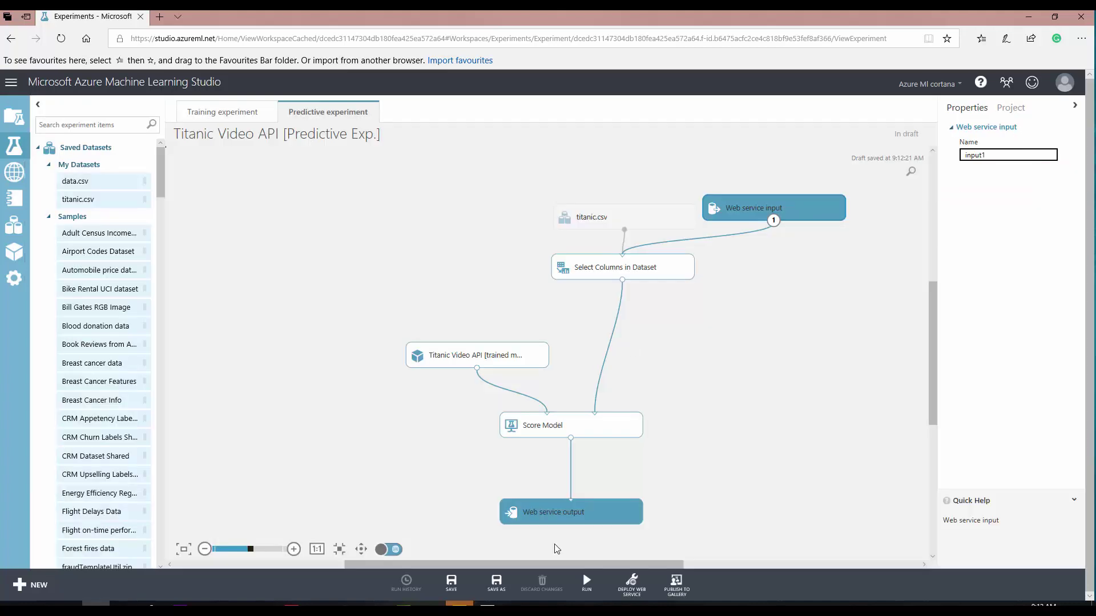
# Check the output options of Score Model's scored dataset.
pyautogui.rightClick(570, 438)
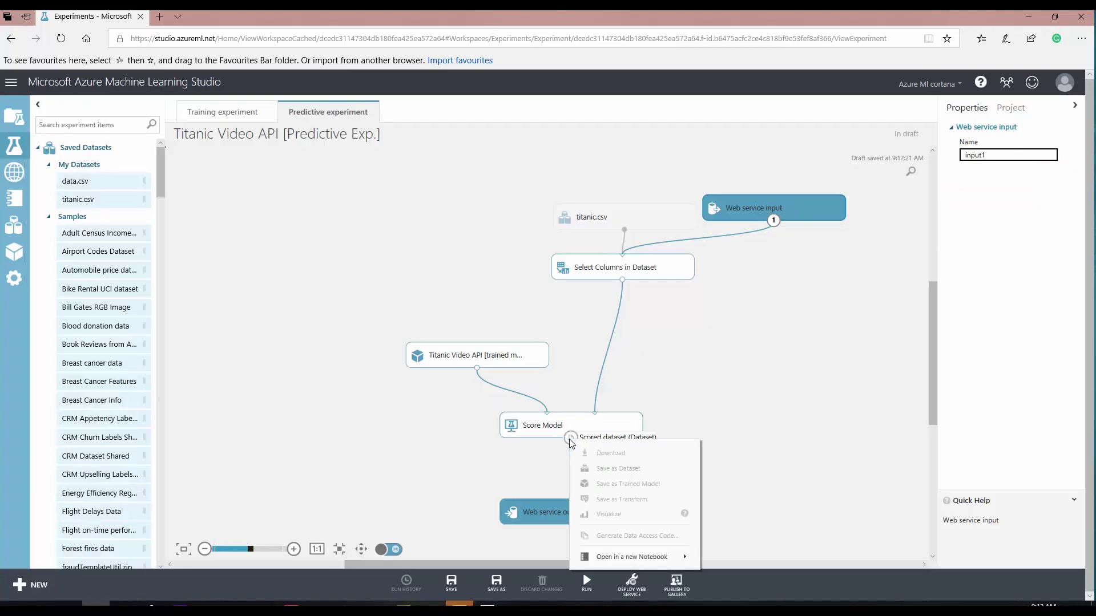
pyautogui.click(571, 441)
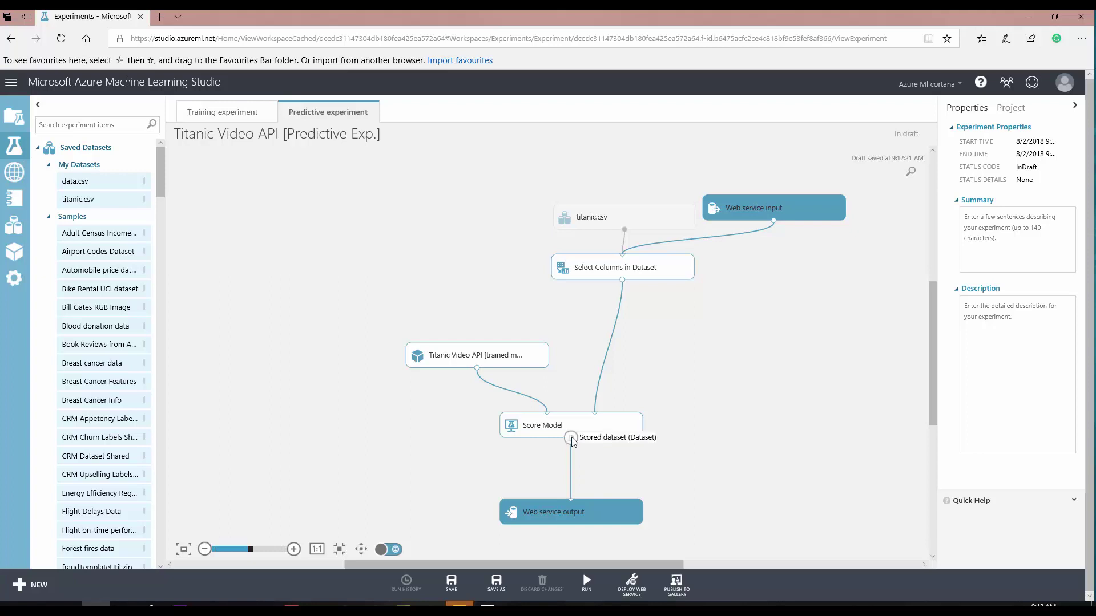
pyautogui.rightClick(572, 441)
pyautogui.moveTo(570, 438); pyautogui.dragTo(570, 508)
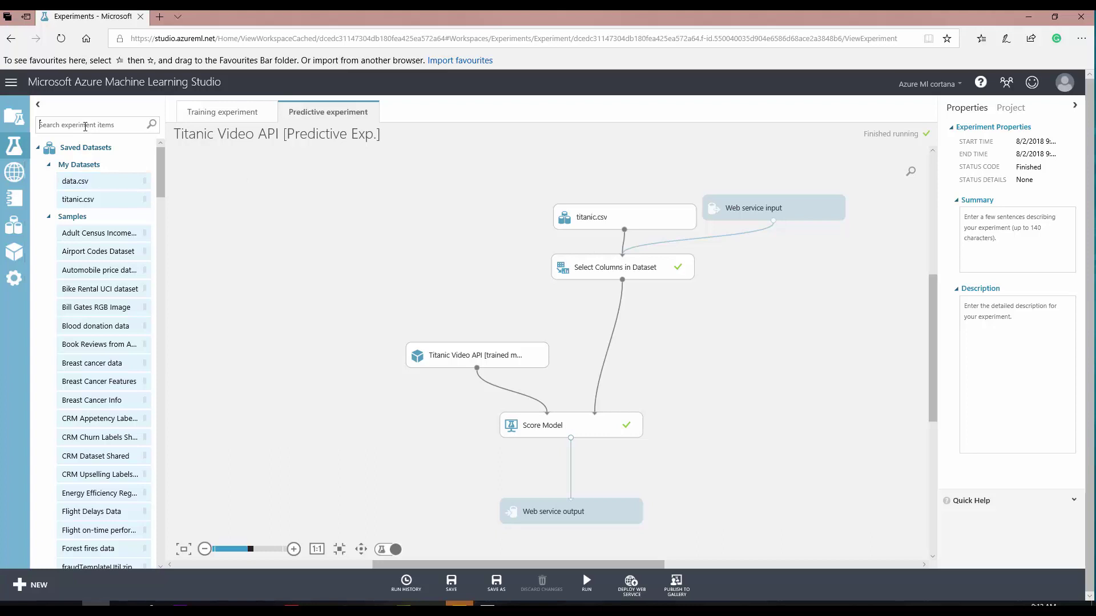
# Search the experiment items for "select" and add two Select Columns in Dataset modules on either side of the predictive flow.
pyautogui.click(85, 126)
pyautogui.write('select')
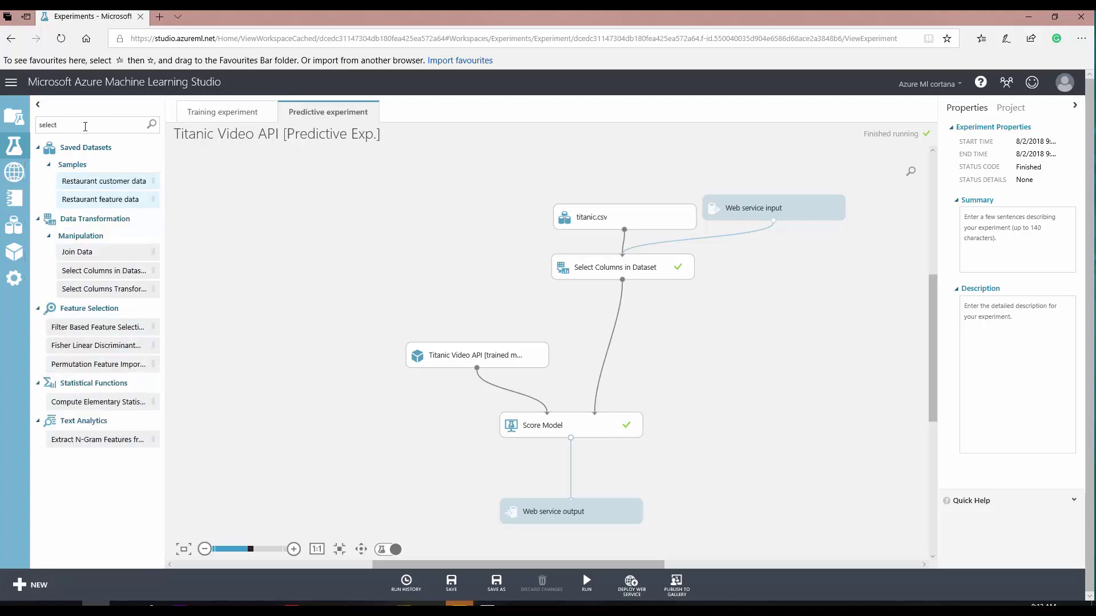
pyautogui.moveTo(103, 270); pyautogui.dragTo(565, 285)
pyautogui.moveTo(468, 291); pyautogui.dragTo(465, 289)
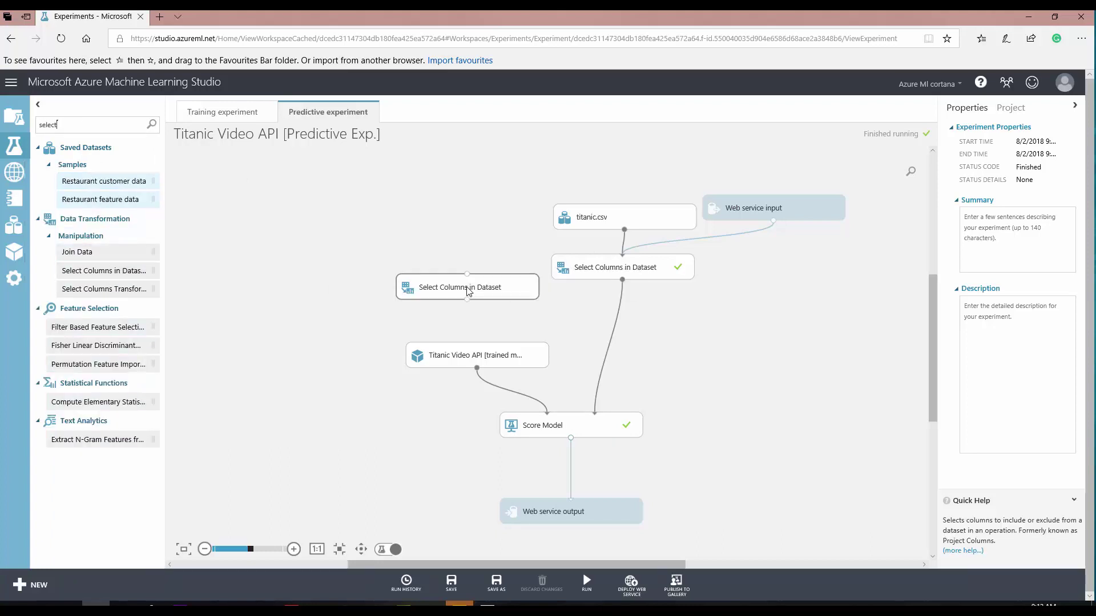
pyautogui.moveTo(103, 270); pyautogui.dragTo(755, 355)
# Remove the Web service input link and insert one new Select Columns in Dataset module between the existing one and Score Model.
pyautogui.click(735, 235)
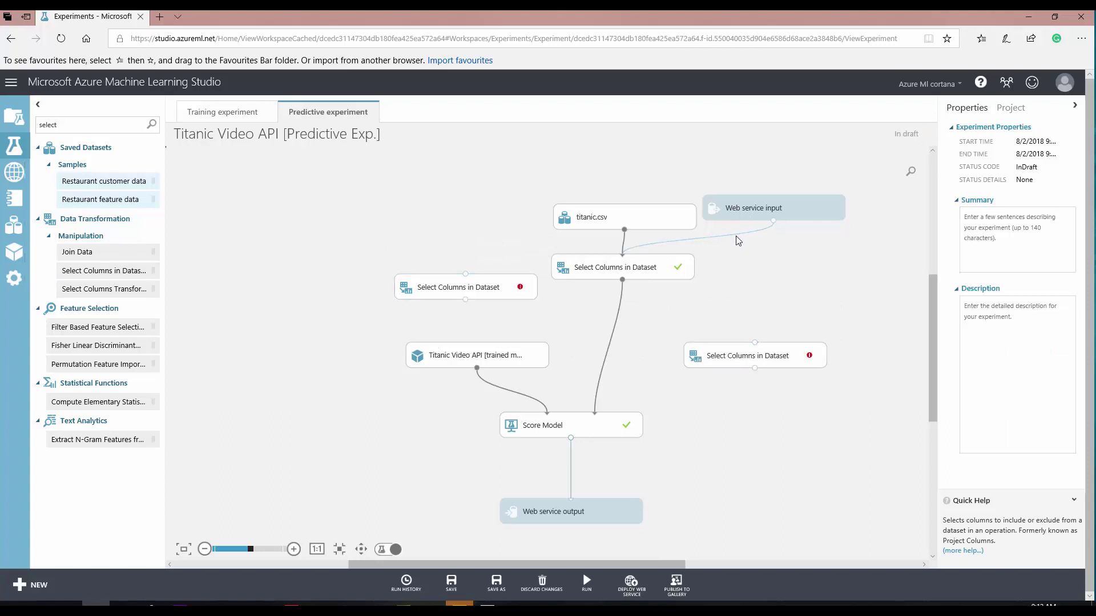
pyautogui.press('Delete')
pyautogui.press('Delete')
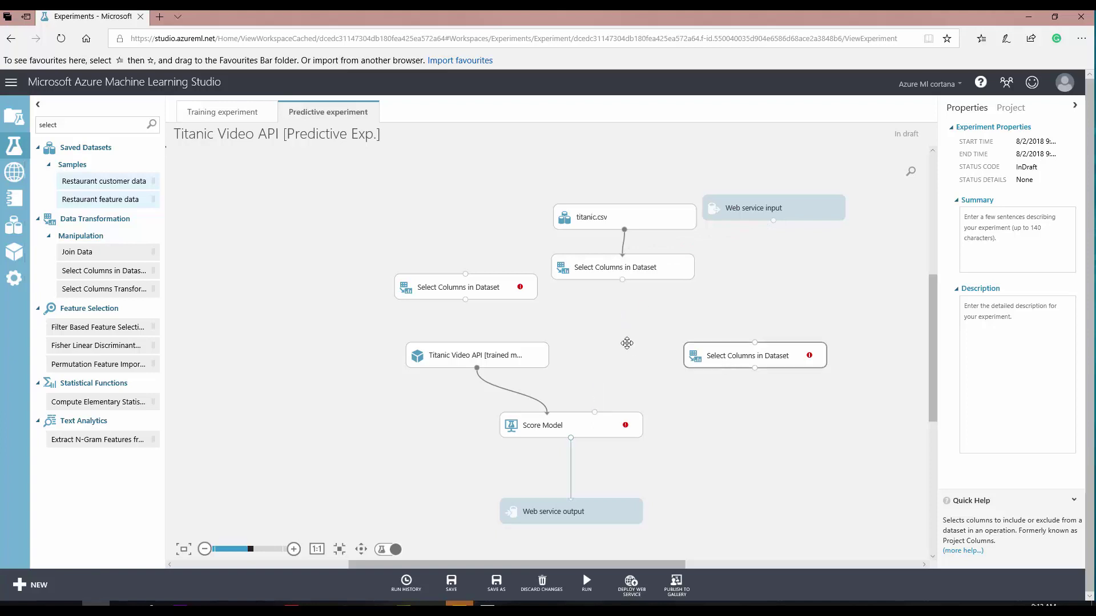
pyautogui.moveTo(725, 362); pyautogui.dragTo(627, 347)
pyautogui.moveTo(623, 280); pyautogui.dragTo(594, 419)
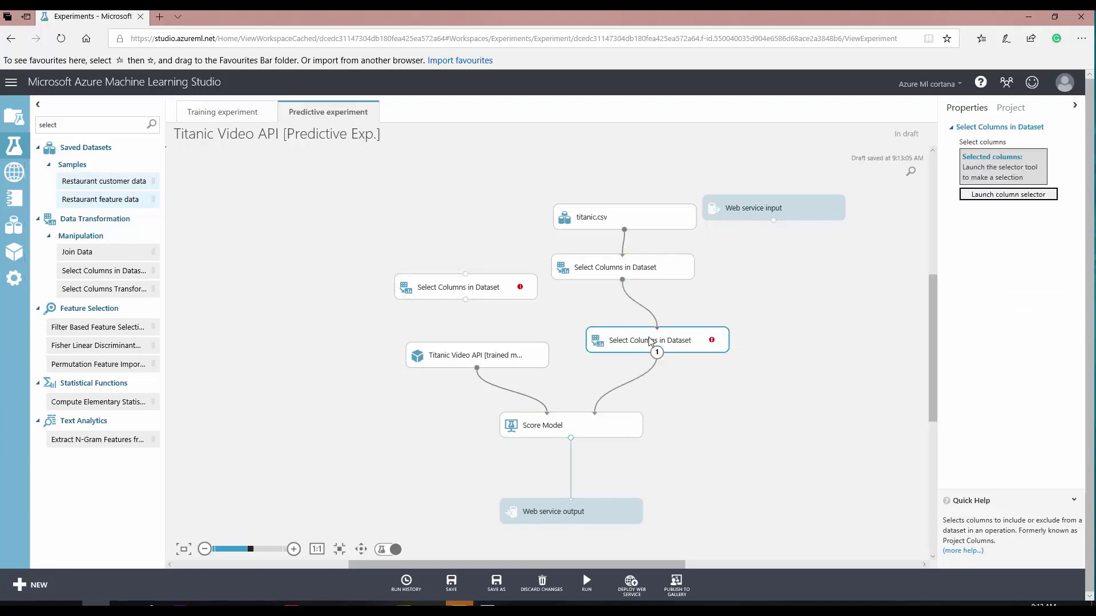
# Set the inserted Select Columns in Dataset module to begin with all columns and exclude Survived.
pyautogui.click(986, 195)
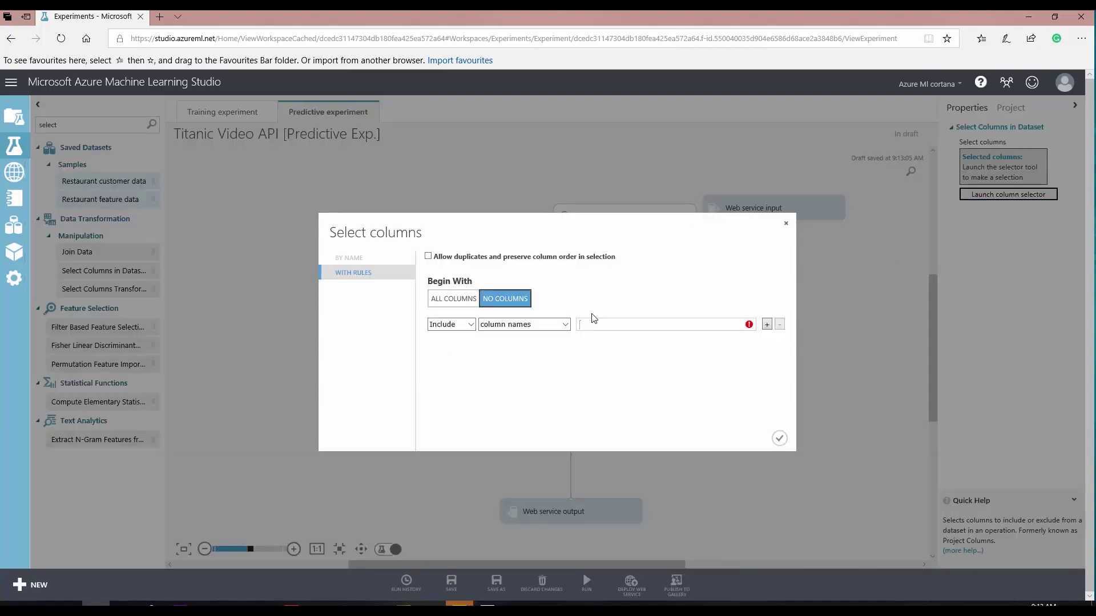
pyautogui.click(448, 325)
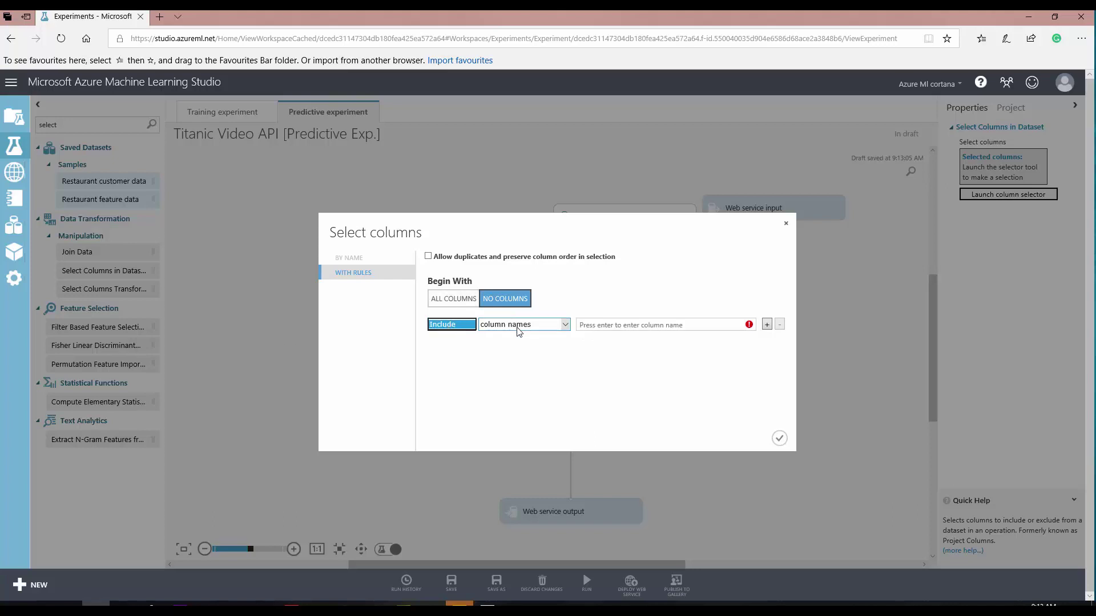
pyautogui.click(517, 325)
pyautogui.click(517, 326)
pyautogui.click(453, 298)
pyautogui.click(452, 326)
pyautogui.click(453, 333)
pyautogui.click(591, 325)
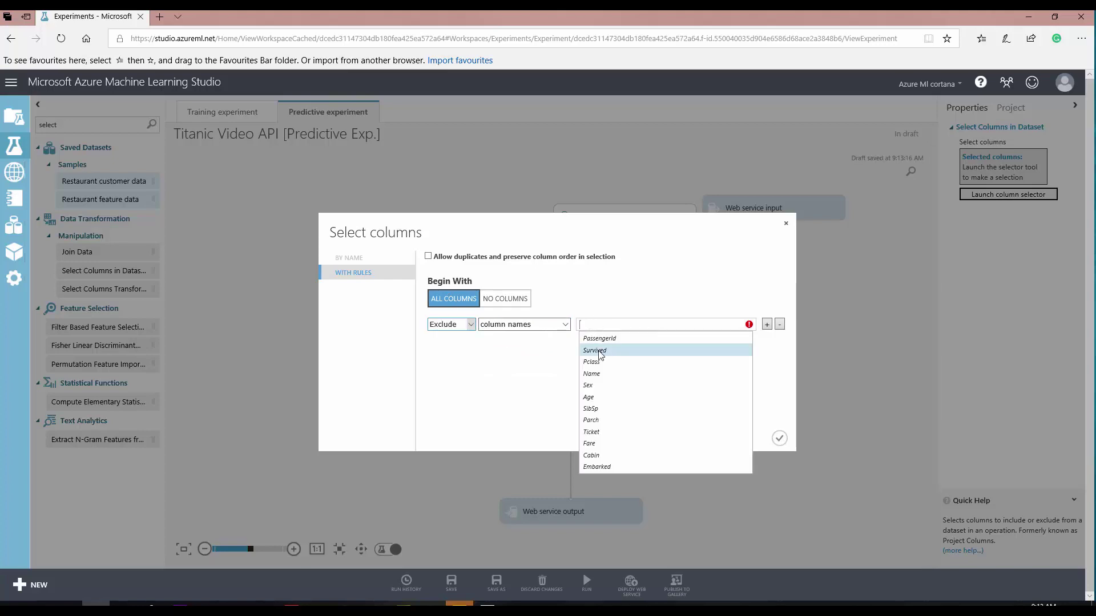
pyautogui.click(598, 350)
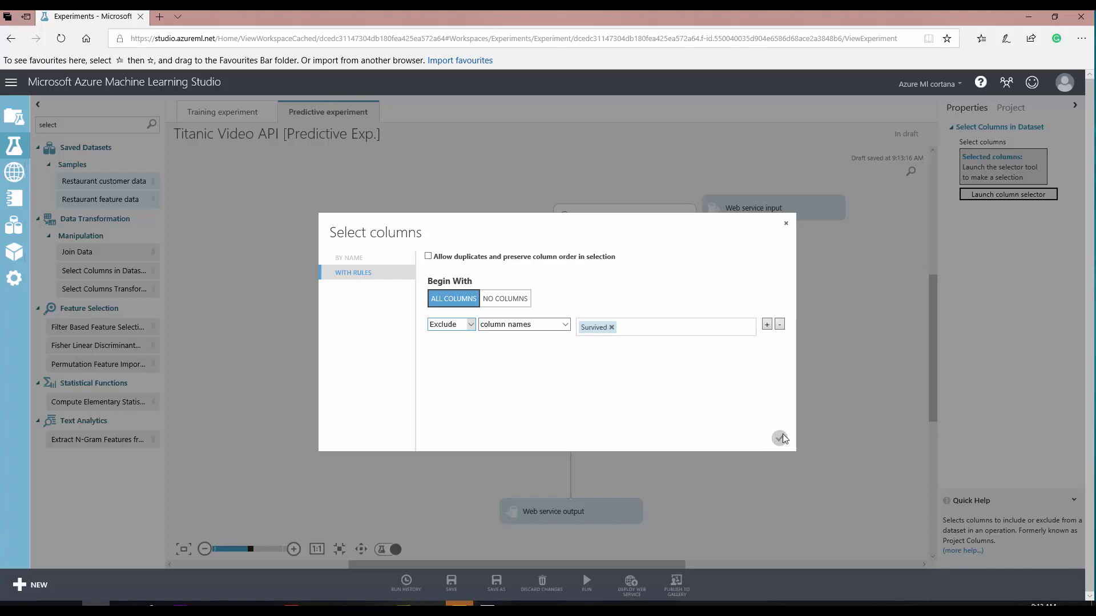
pyautogui.click(780, 437)
# Connect Web service input to Score Model and insert the spare Select Columns in Dataset module between Score Model and Web service output.
pyautogui.moveTo(772, 221); pyautogui.dragTo(596, 414)
pyautogui.moveTo(486, 291); pyautogui.dragTo(472, 468)
pyautogui.click(572, 478)
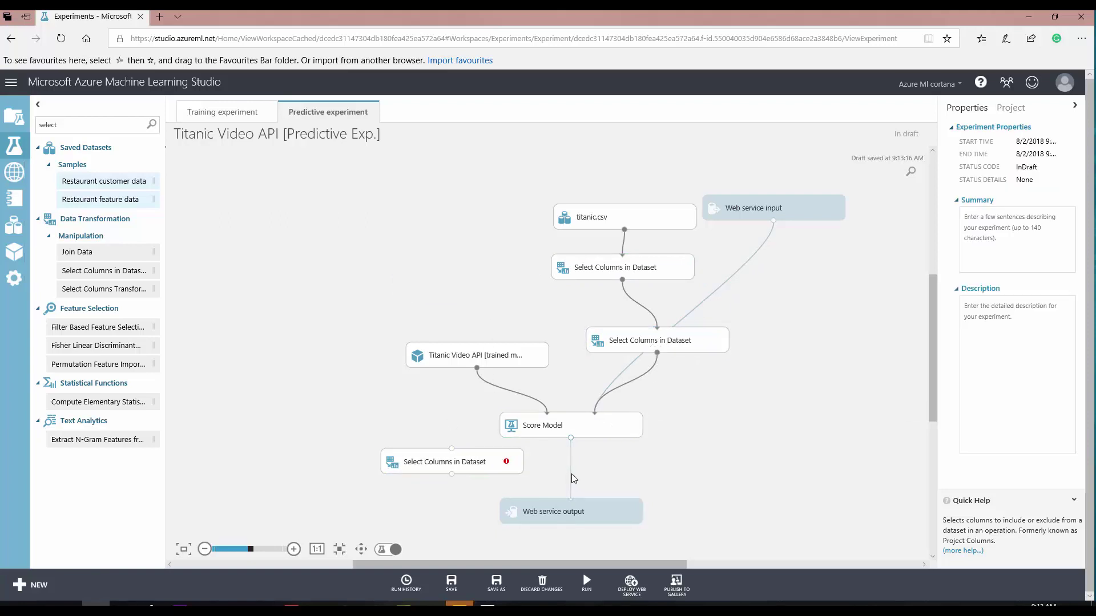
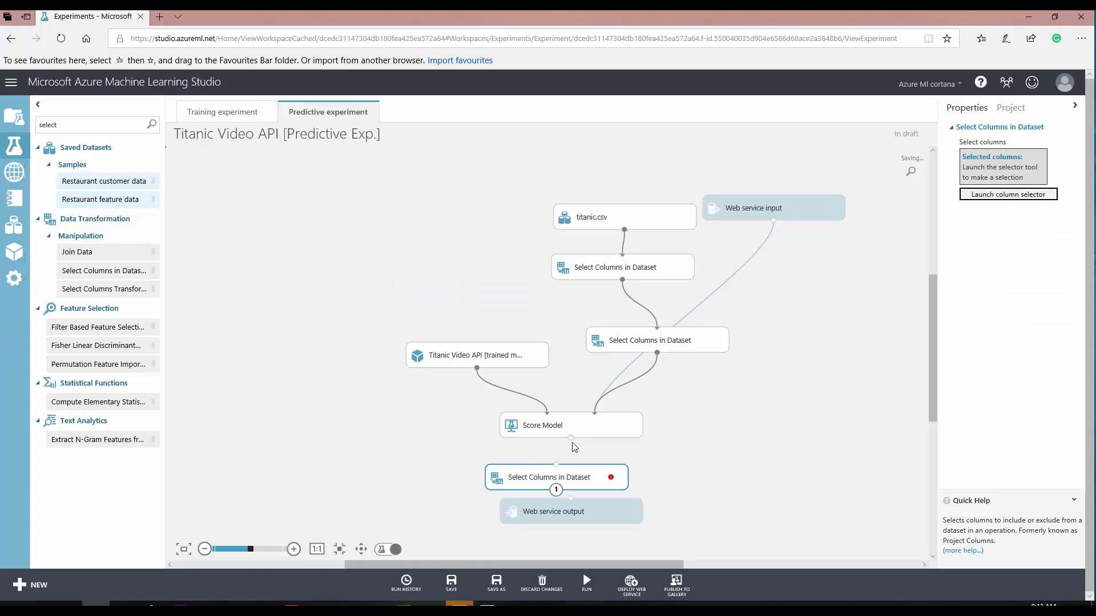
pyautogui.moveTo(570, 438); pyautogui.dragTo(569, 535)
# Set the Select Columns in Dataset module below Score Model to begin with all columns and include Scored Labels and Scored Probabilities.
pyautogui.click(575, 478)
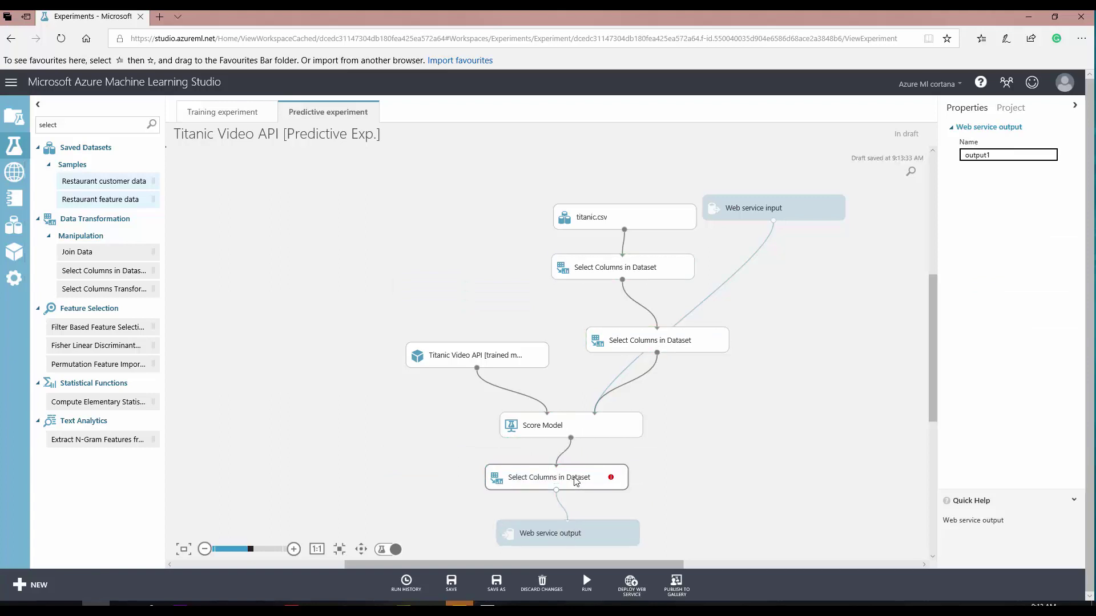
pyautogui.click(991, 197)
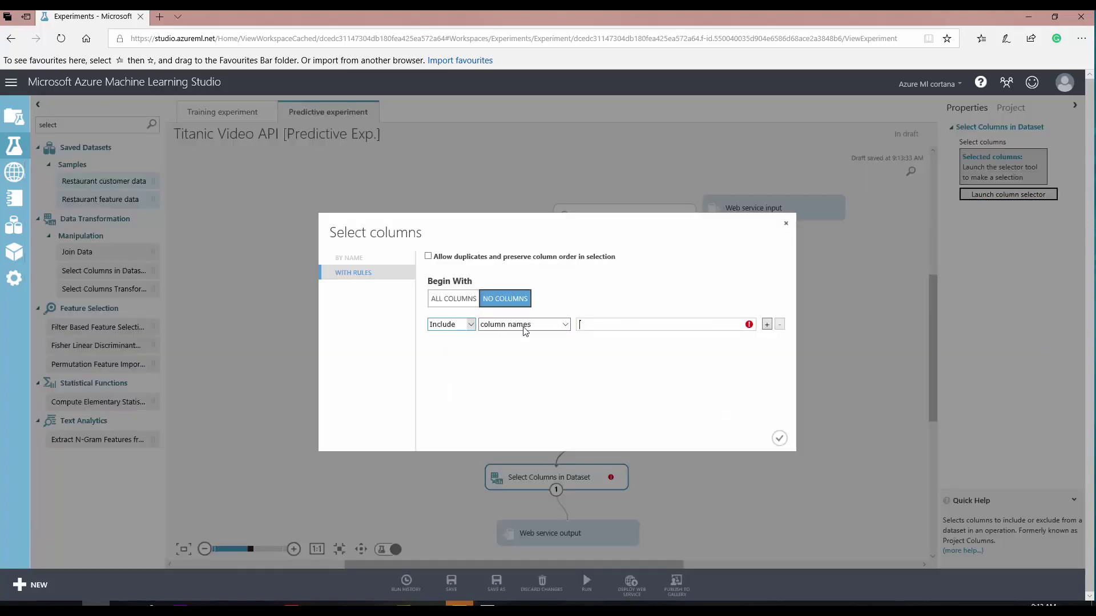
pyautogui.click(451, 324)
pyautogui.click(454, 298)
pyautogui.click(455, 326)
pyautogui.click(450, 337)
pyautogui.click(590, 324)
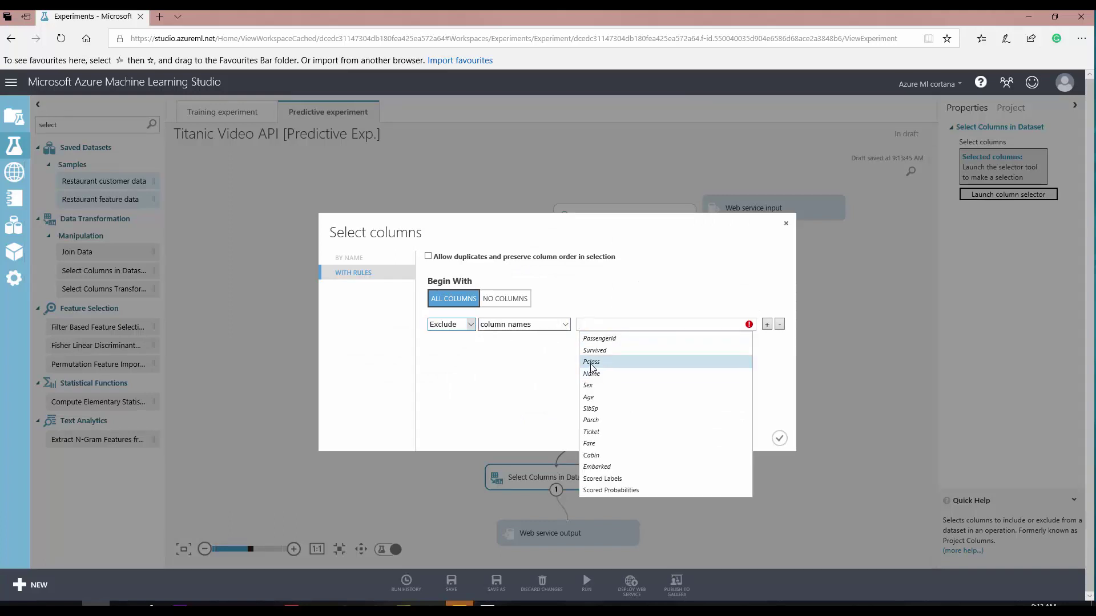
pyautogui.click(451, 324)
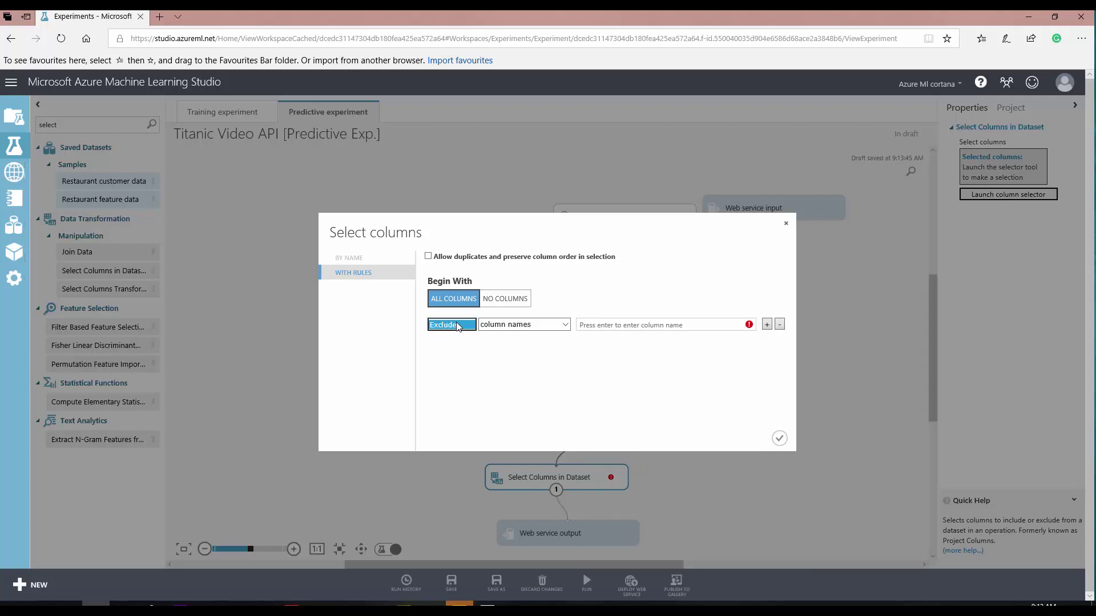
pyautogui.click(445, 314)
pyautogui.click(578, 325)
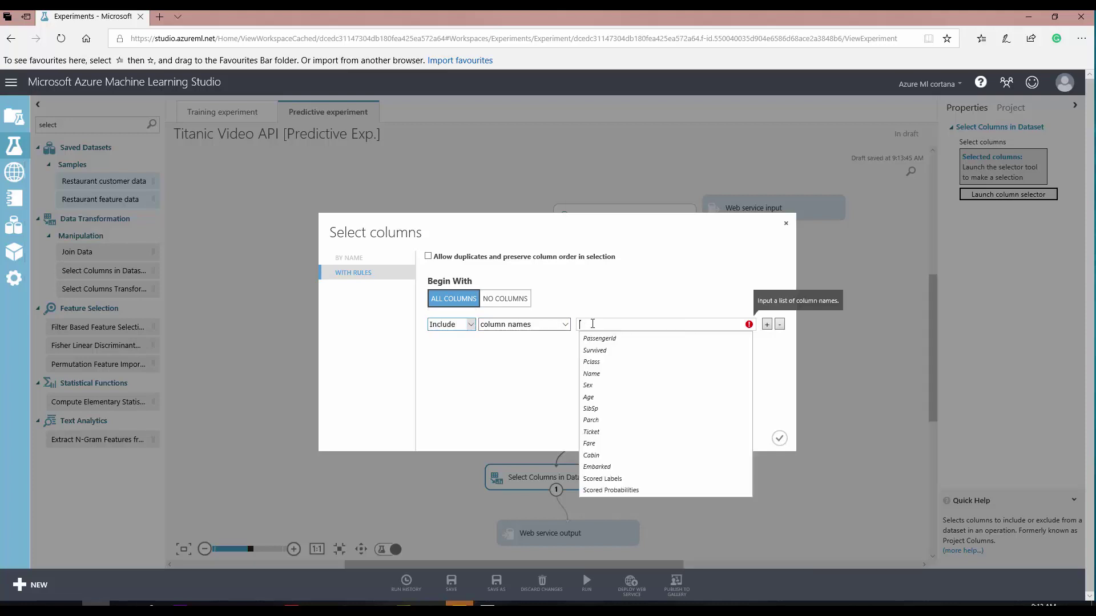
pyautogui.click(602, 479)
pyautogui.click(671, 490)
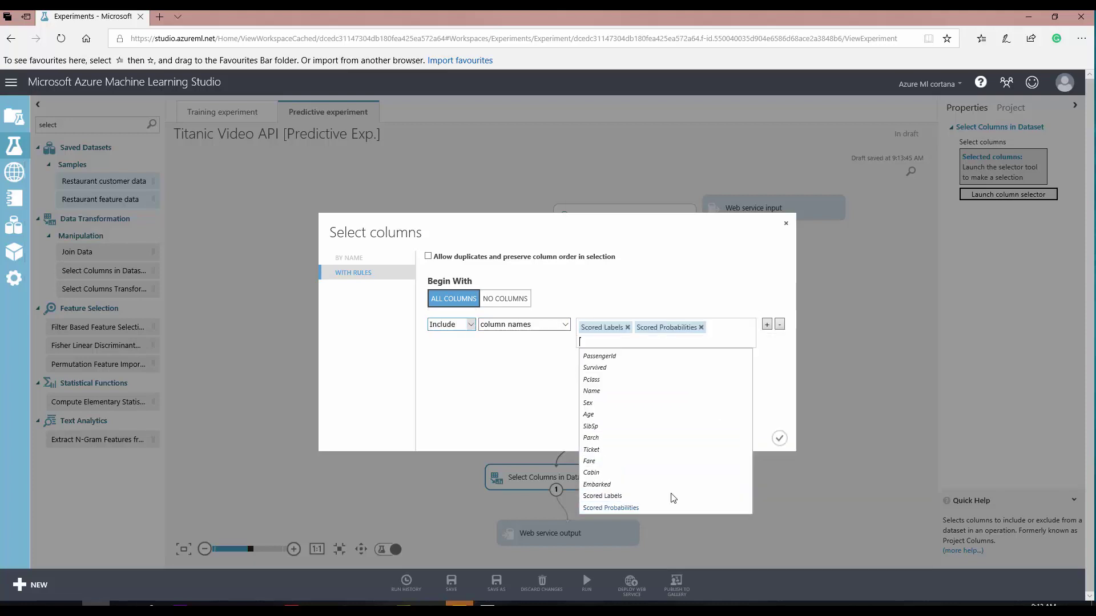
pyautogui.click(779, 438)
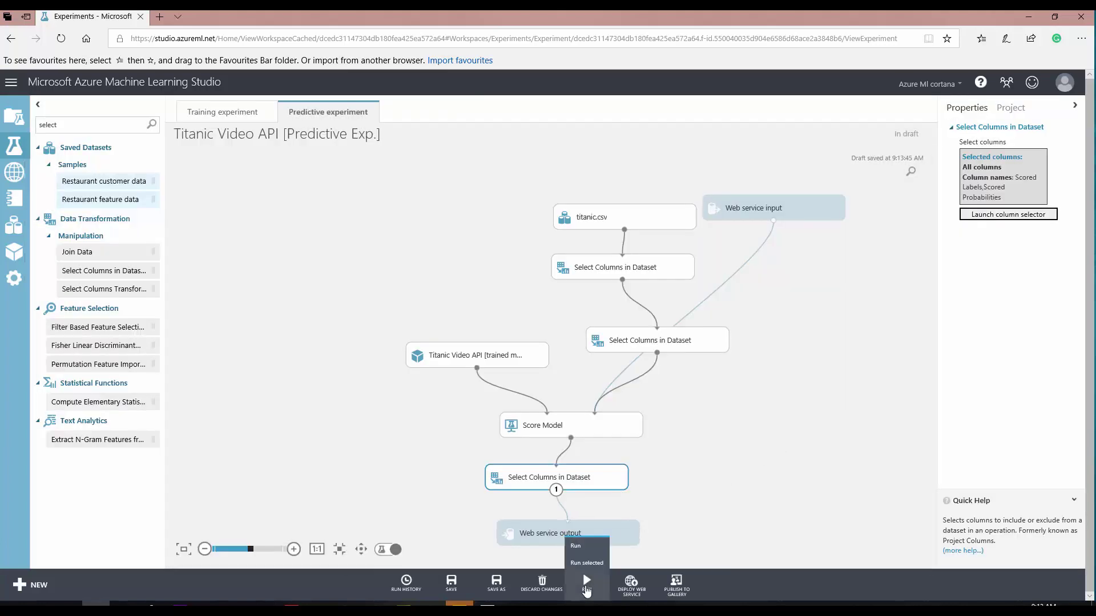
# Run the predictive experiment and visualize the output of the Select Columns in Dataset module that feeds Score Model.
pyautogui.click(587, 585)
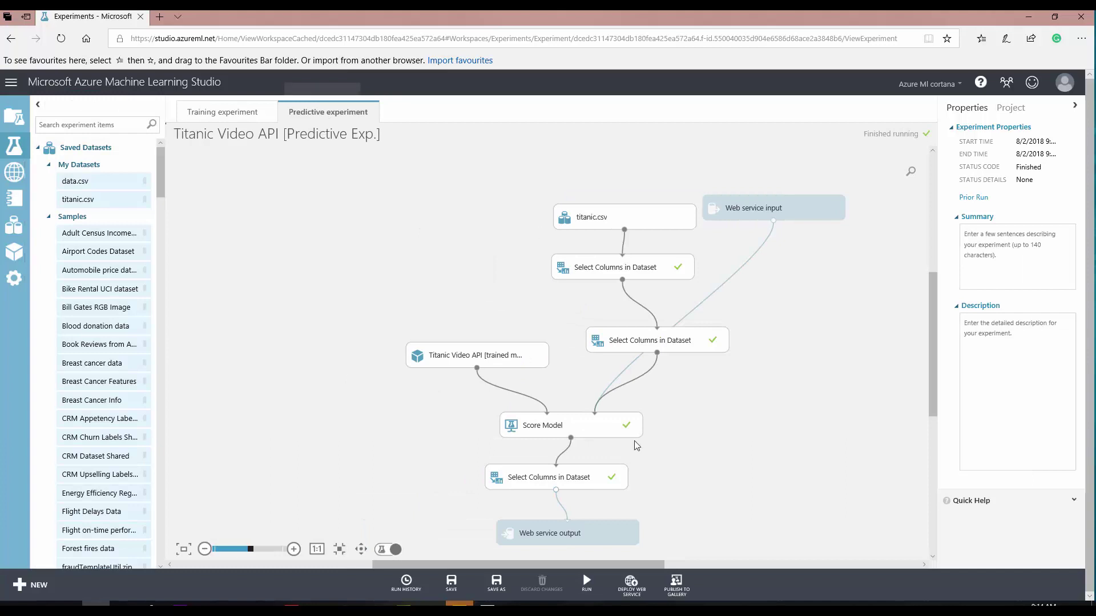
pyautogui.rightClick(657, 354)
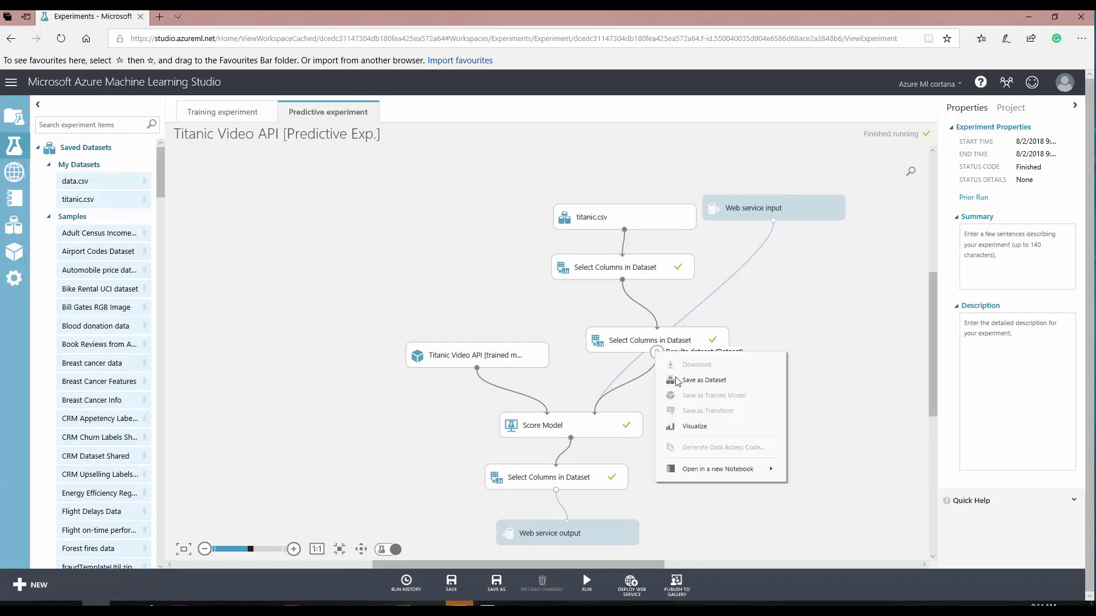
pyautogui.click(694, 425)
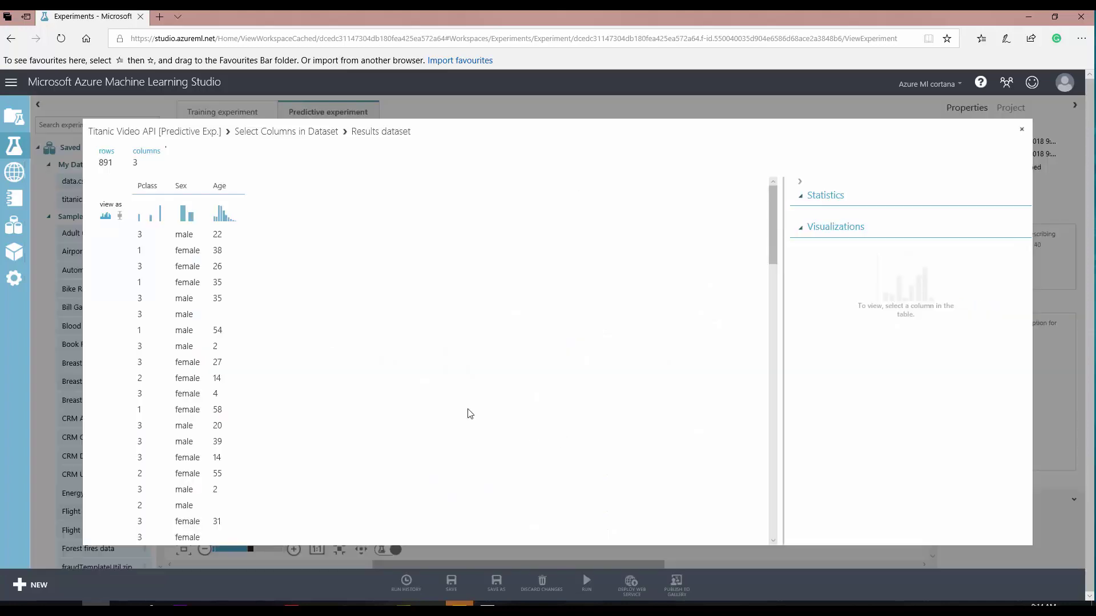
pyautogui.click(1022, 129)
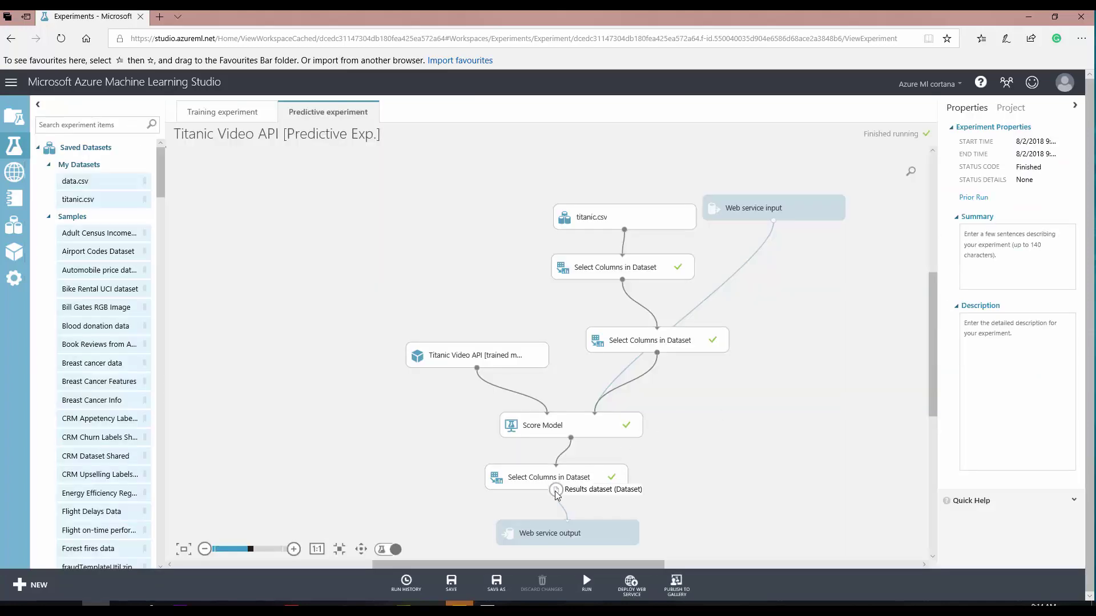
# Visualize the results dataset of the Select Columns in Dataset module below Score Model and examine its columns.
pyautogui.rightClick(557, 495)
pyautogui.click(590, 542)
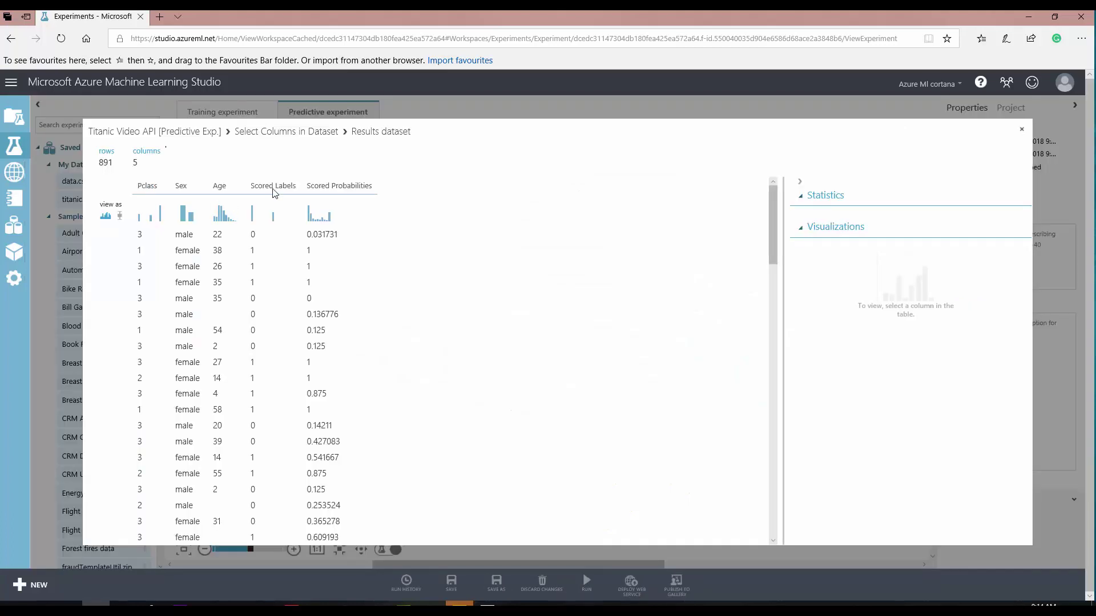
pyautogui.click(1021, 130)
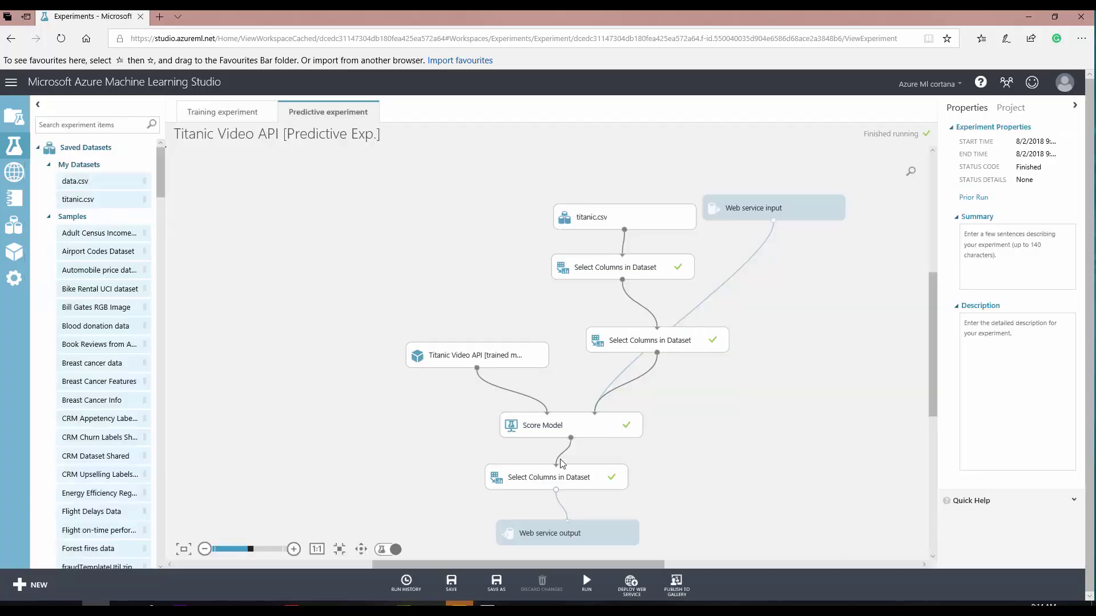
# Remove Pclass, Sex and Age by name from the selected columns of the Select Columns in Dataset module below Score Model.
pyautogui.click(985, 215)
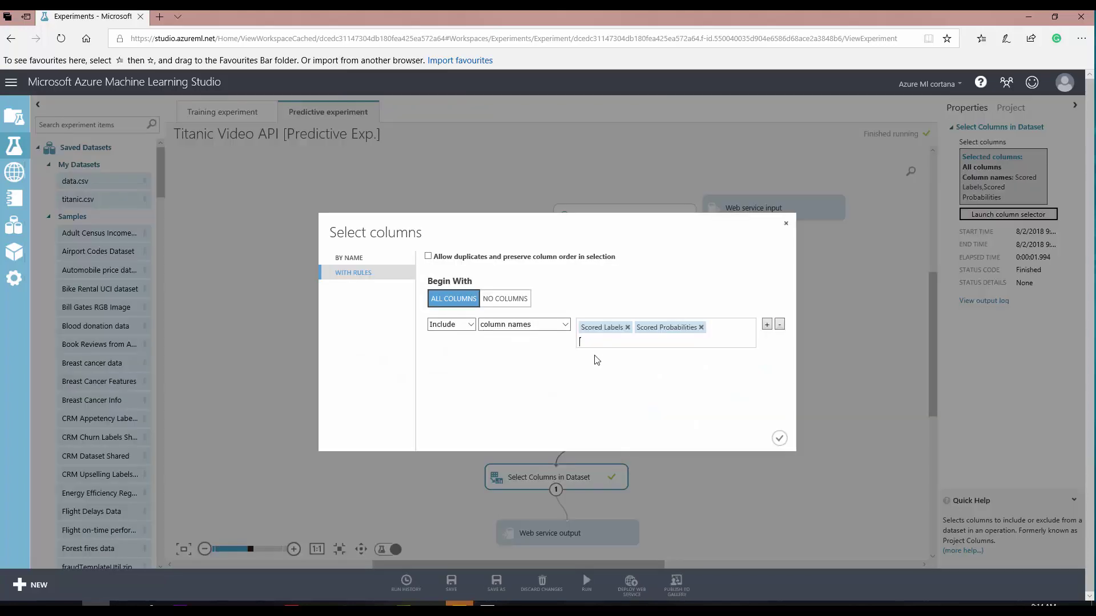
pyautogui.click(349, 258)
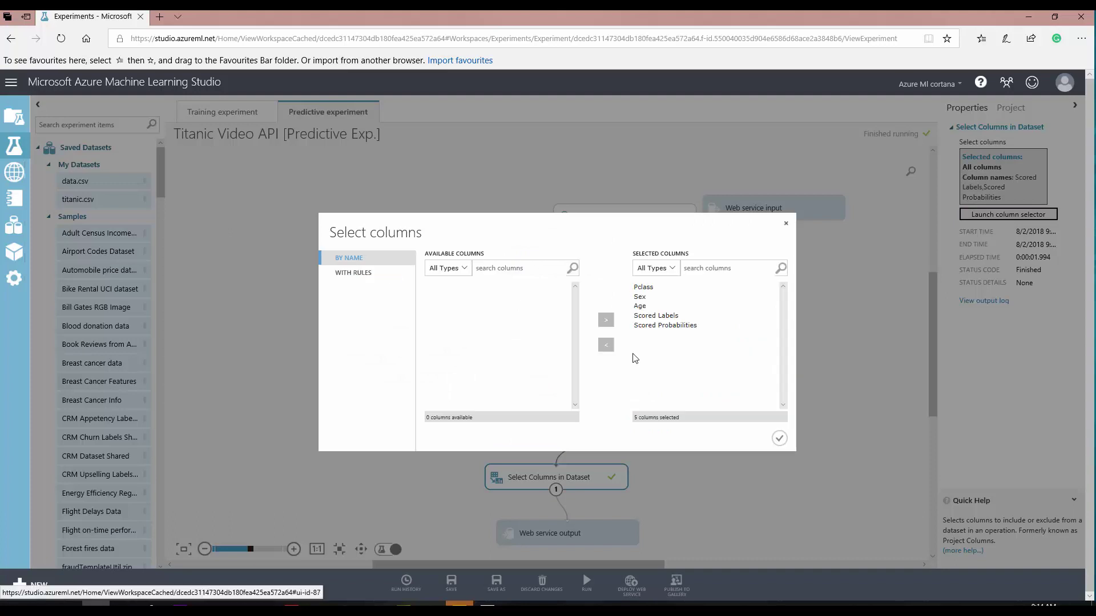
pyautogui.click(650, 288)
pyautogui.keyDown('shift'); pyautogui.click(640, 306); pyautogui.keyUp('shift')
pyautogui.click(606, 345)
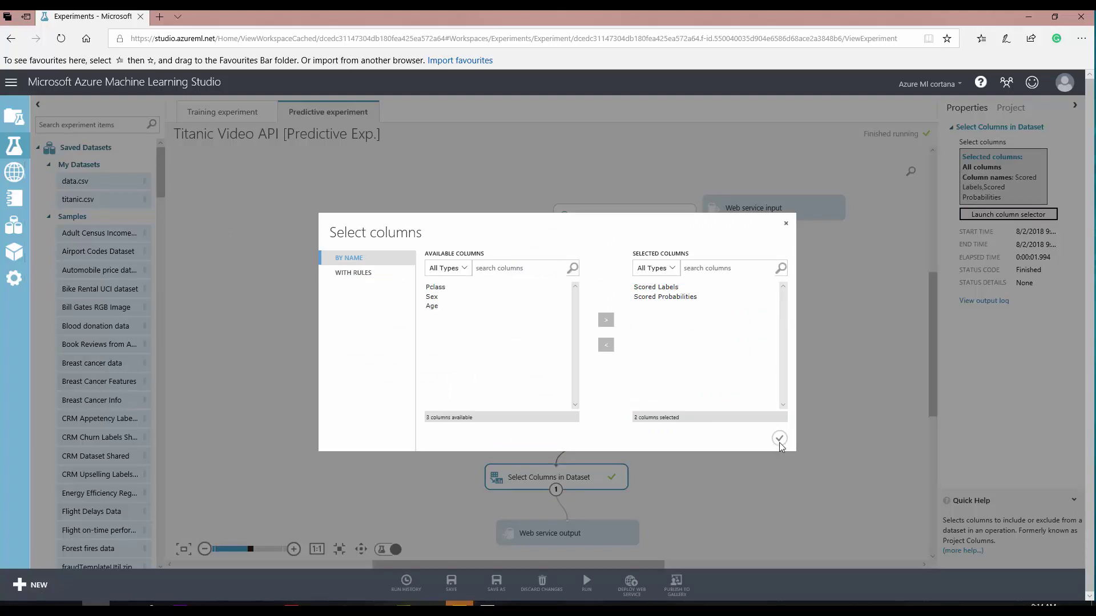
pyautogui.click(779, 438)
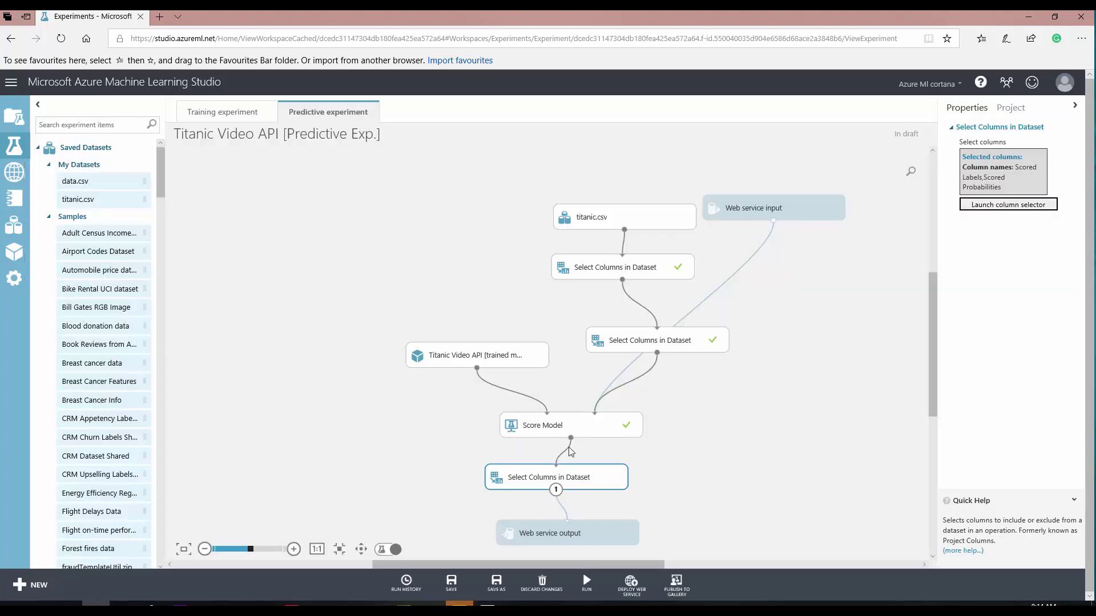
# Run the Select Columns in Dataset module below Score Model, and run the whole predictive experiment.
pyautogui.rightClick(582, 490)
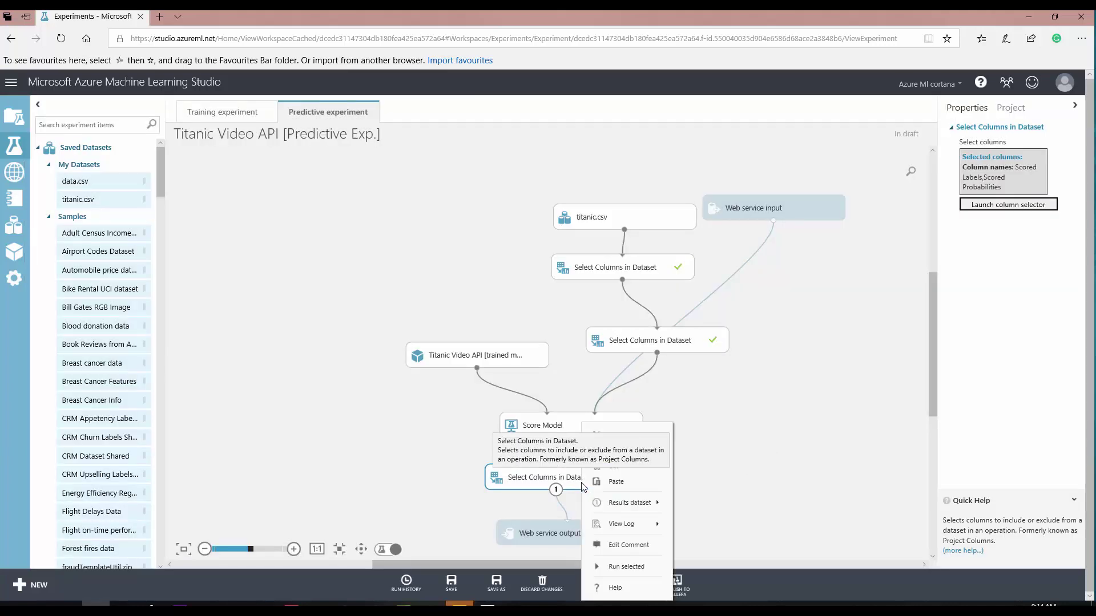
pyautogui.click(621, 566)
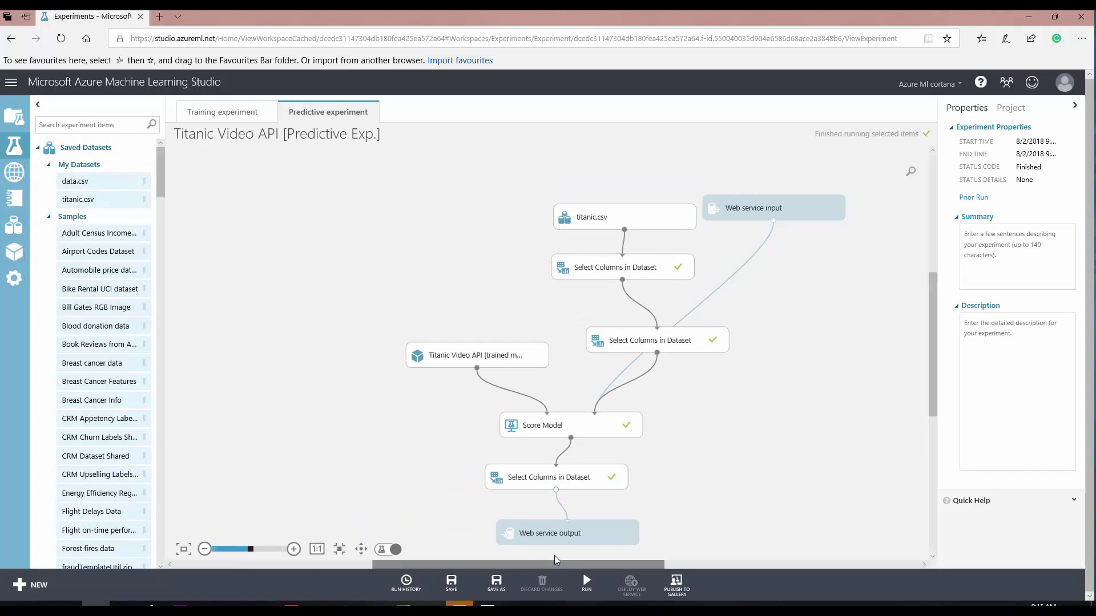
pyautogui.moveTo(587, 583)
pyautogui.click(575, 545)
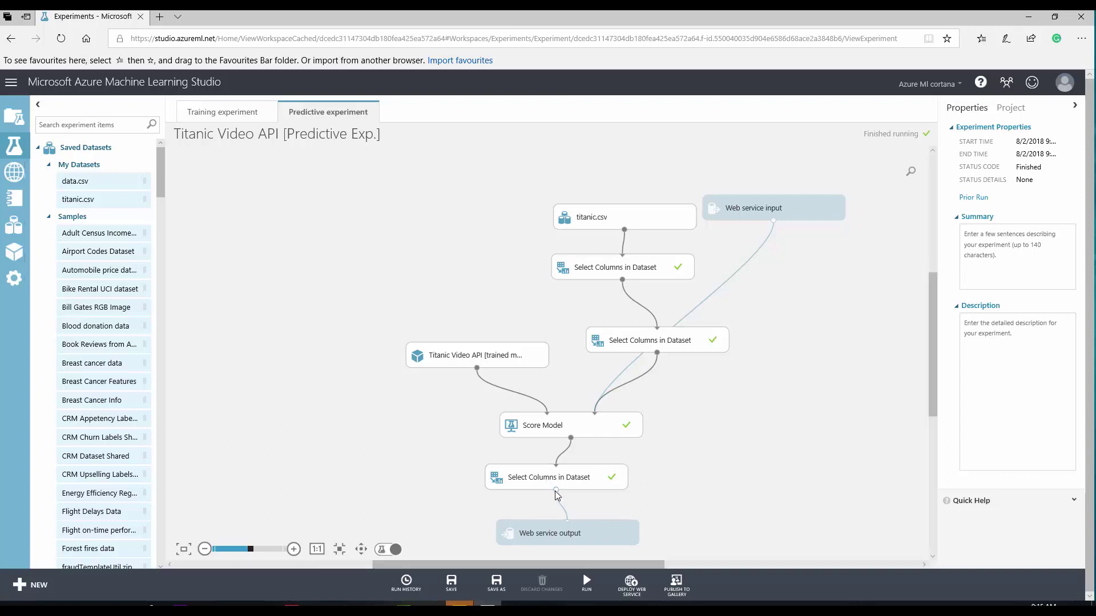
# Visualize the results dataset of the Select Columns in Dataset module below Score Model and close the view.
pyautogui.rightClick(556, 491)
pyautogui.click(591, 545)
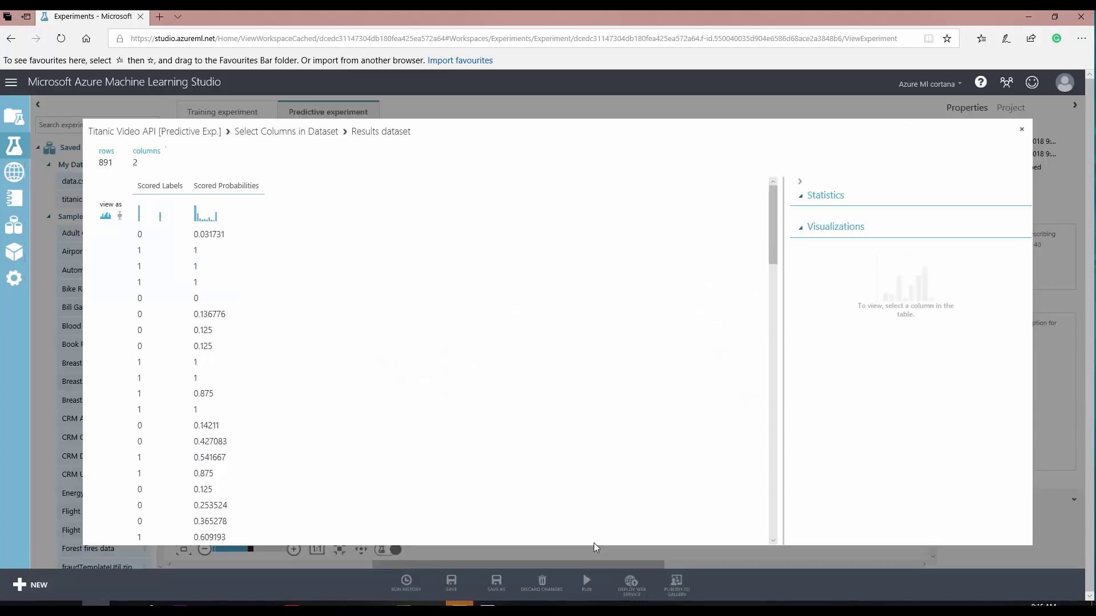
pyautogui.click(1022, 129)
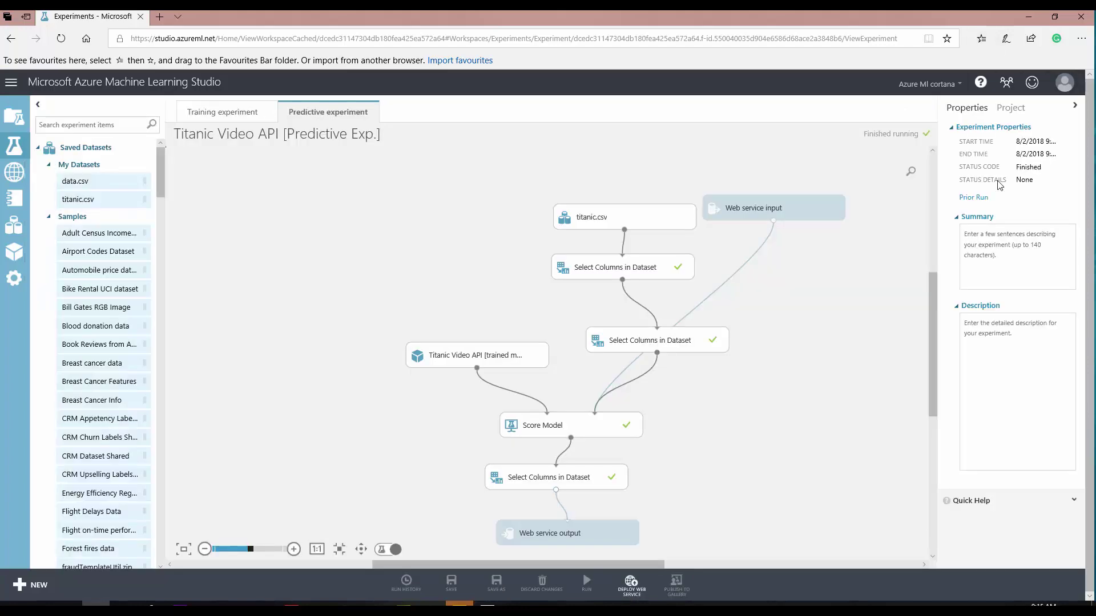
# Deploy the predictive experiment as a classic web service and test it with Pclass 2, Sex Female and an age.
pyautogui.click(631, 585)
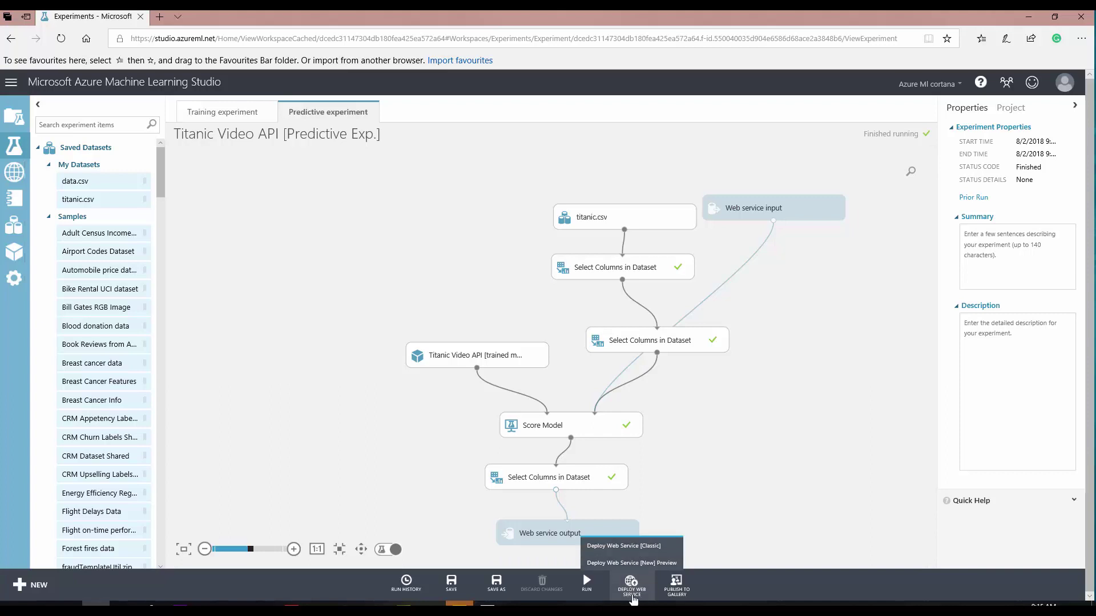
pyautogui.click(636, 548)
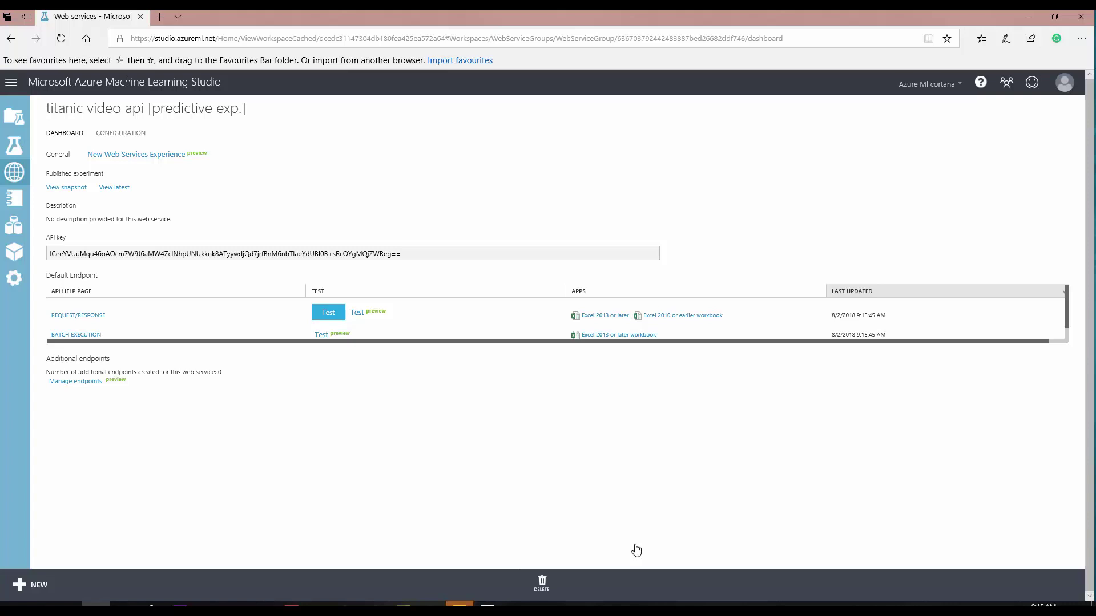
pyautogui.click(328, 314)
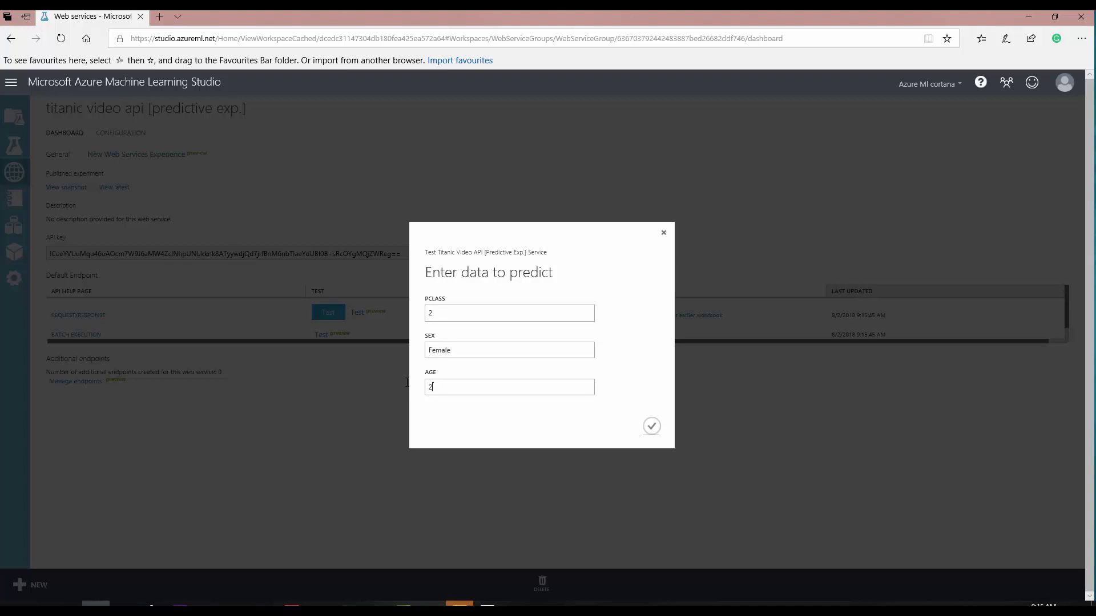
pyautogui.click(651, 427)
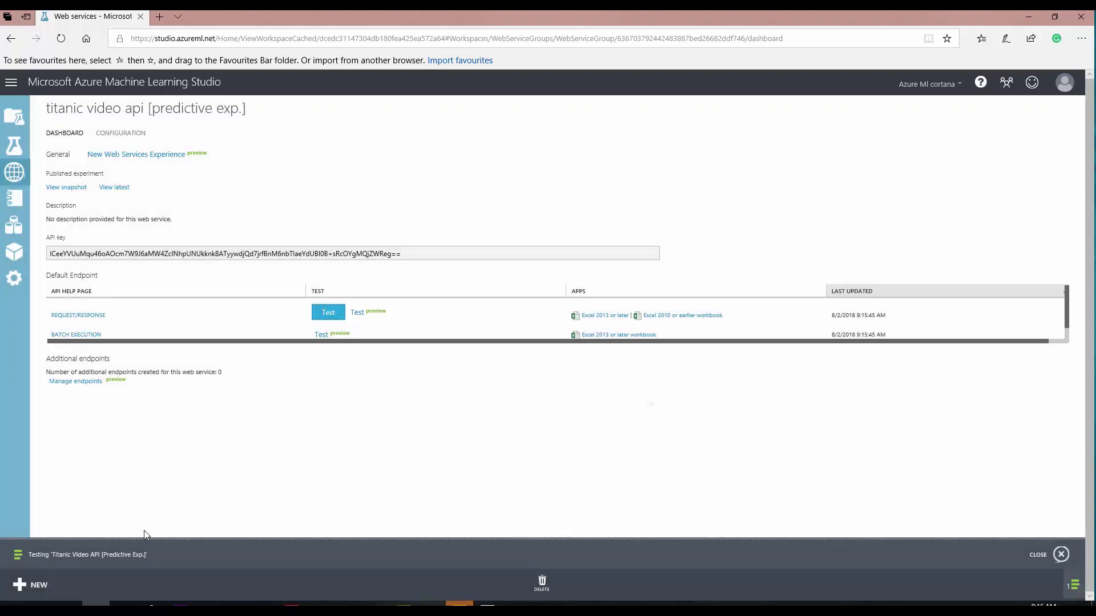
pyautogui.moveTo(193, 557); pyautogui.dragTo(116, 555)
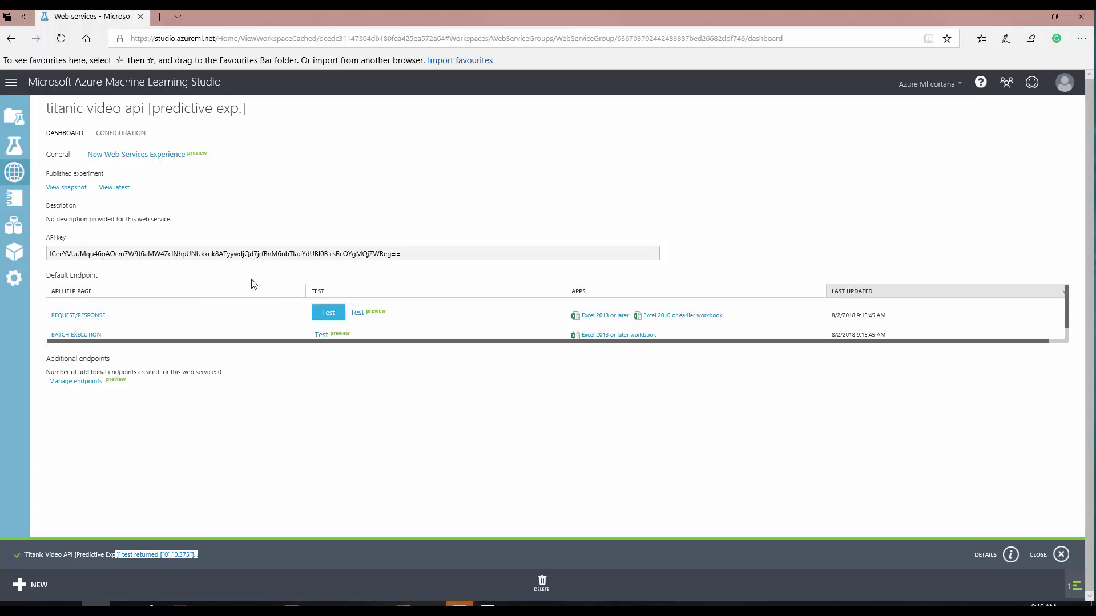
# Switch to Power BI Desktop and dismiss its start screen.
pyautogui.click(488, 604)
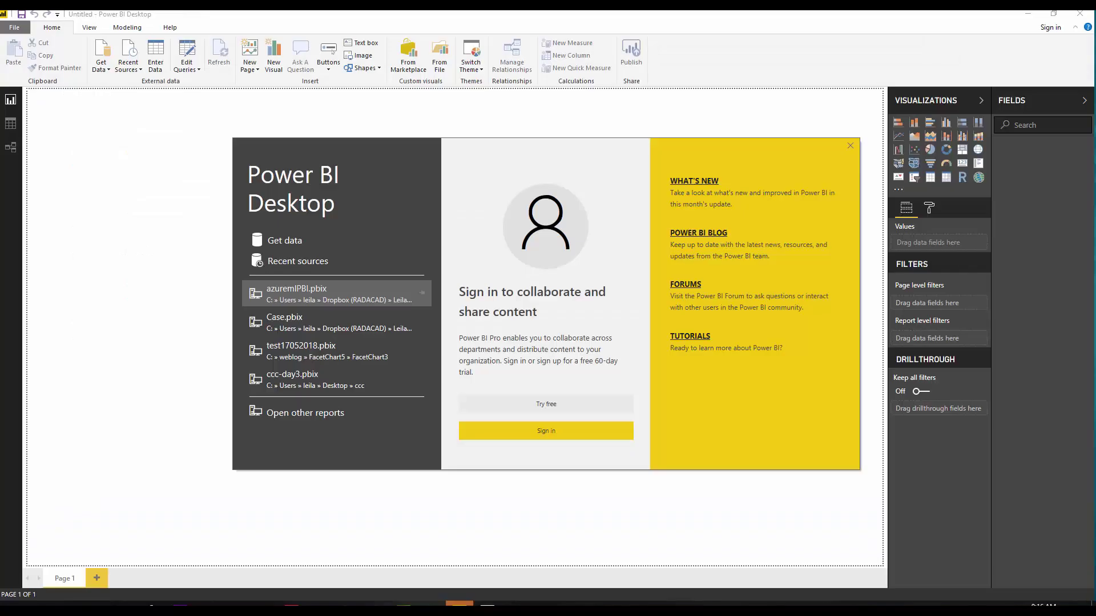
pyautogui.click(850, 146)
# Return to Azure Machine Learning Studio and review the input fields in the web service's test form.
pyautogui.click(1027, 14)
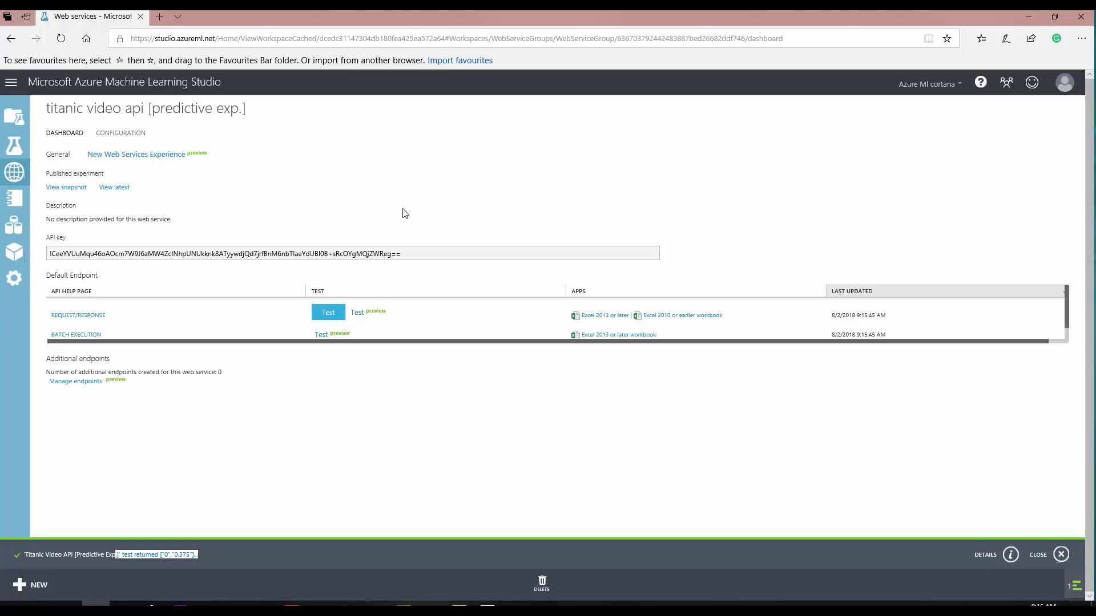
pyautogui.click(329, 312)
pyautogui.click(663, 234)
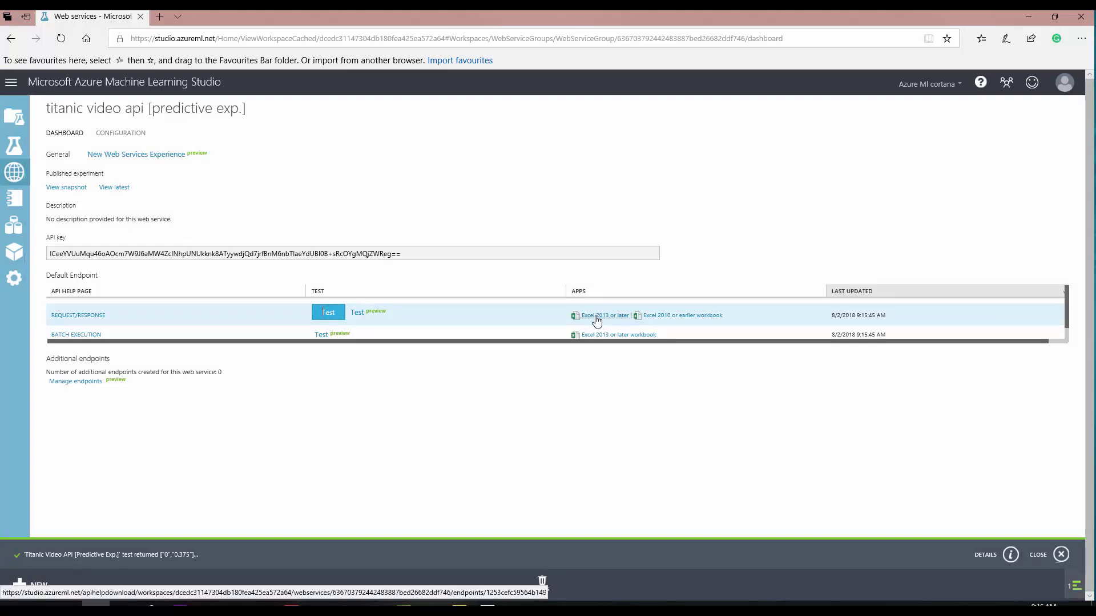
# Switch to Power BI Desktop and open the Power Query Editor for the untitled report.
pyautogui.click(459, 604)
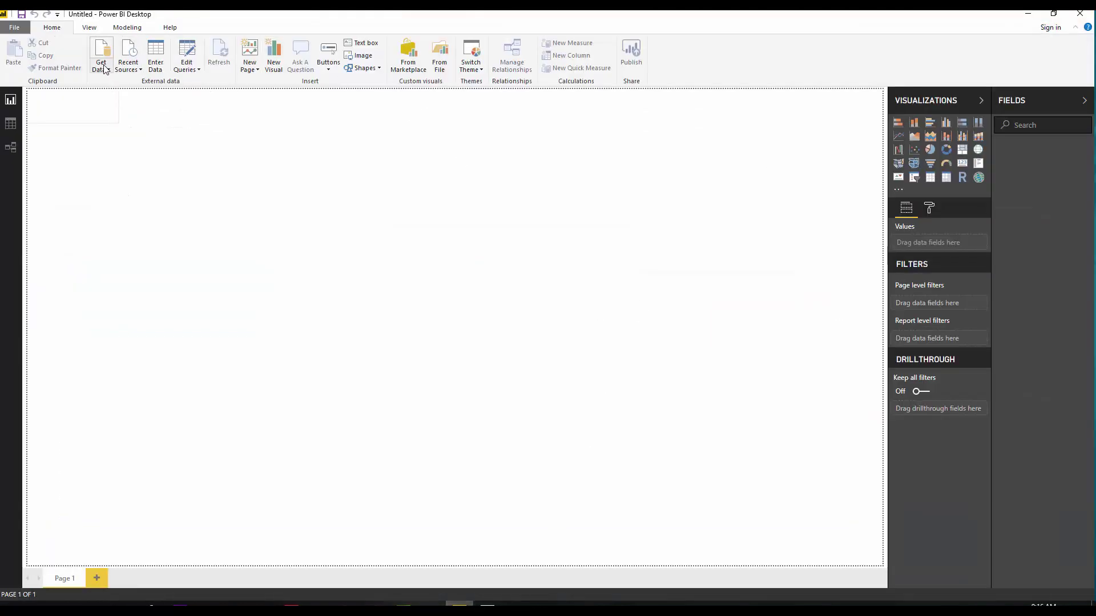
pyautogui.click(187, 67)
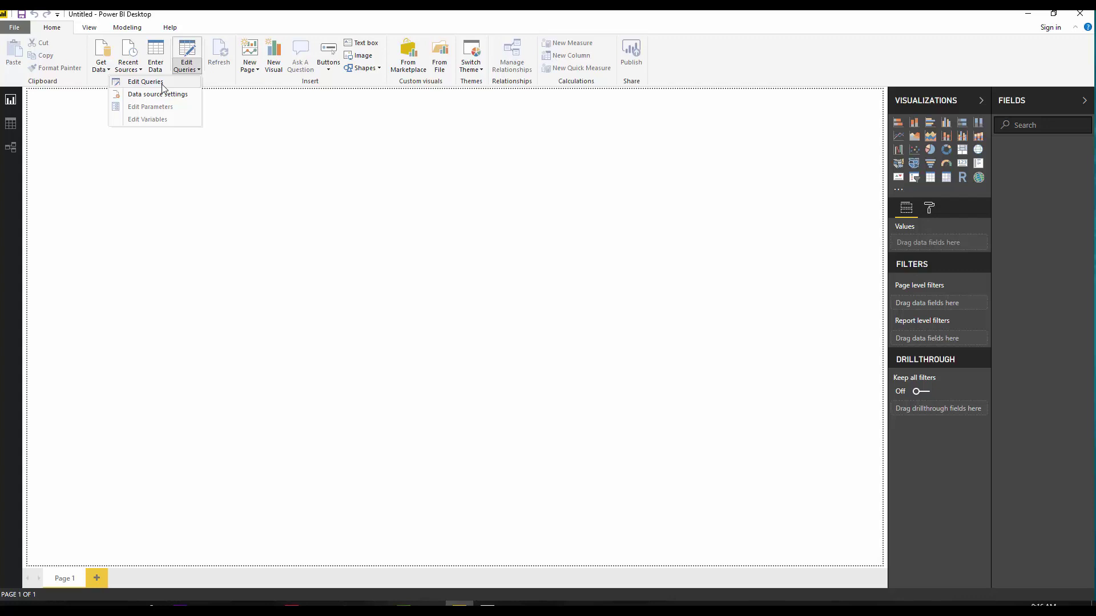
pyautogui.click(140, 86)
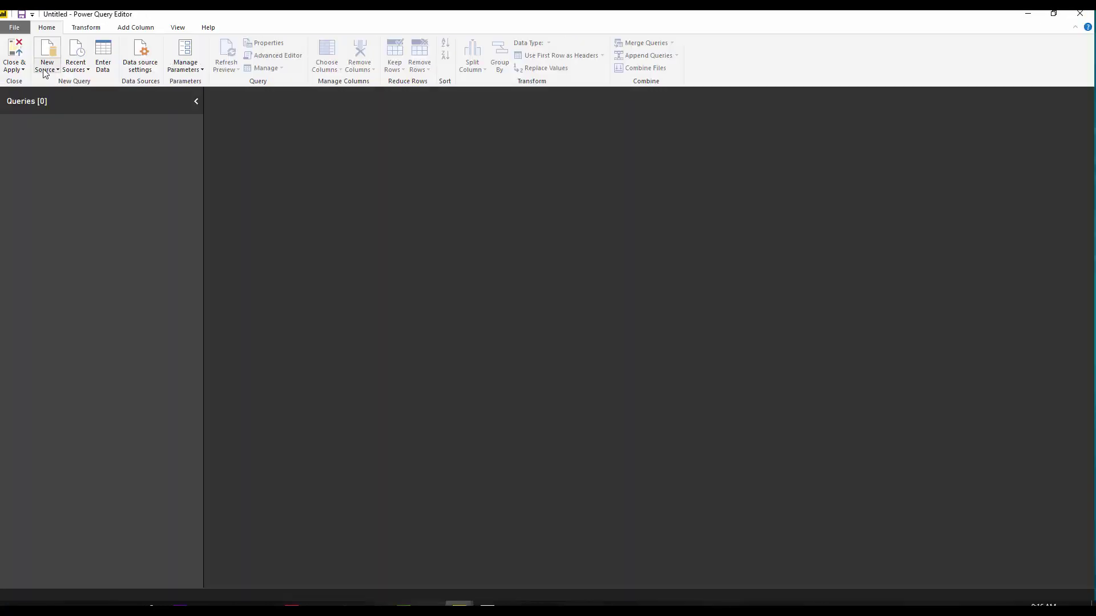
# Start a new Text/CSV source and browse in Dropbox to the datasets folder under PowerBIandR-final, Files.
pyautogui.click(44, 72)
pyautogui.click(30, 177)
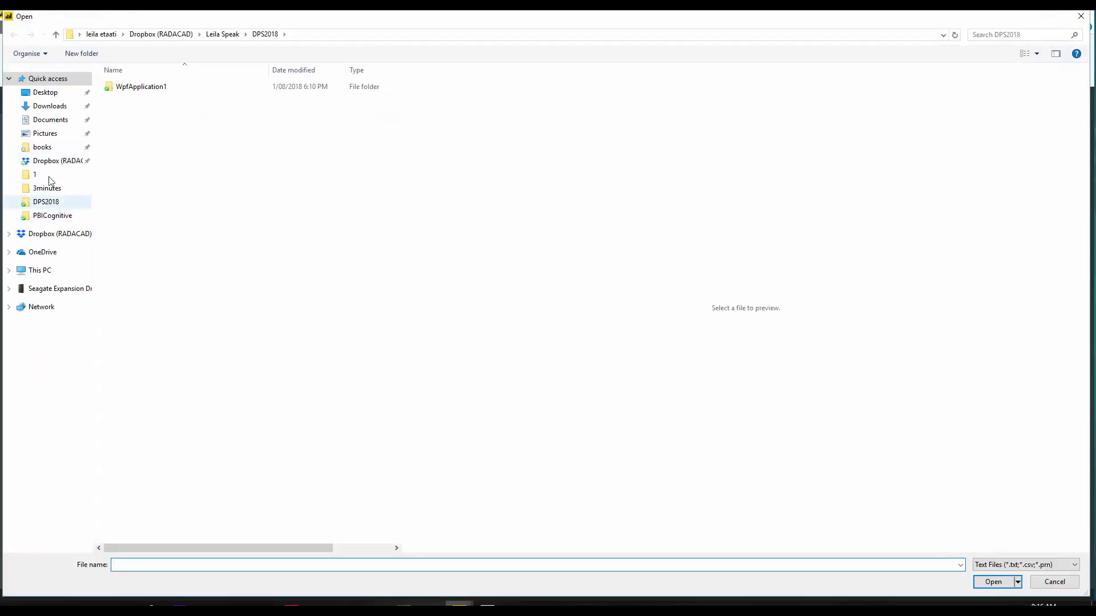
pyautogui.click(63, 163)
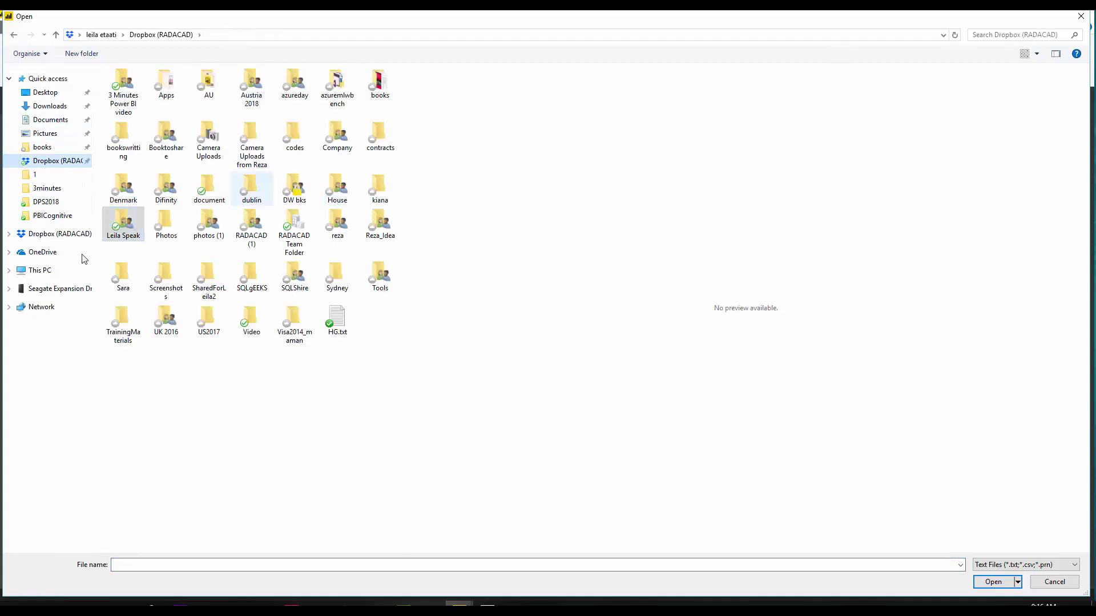
pyautogui.doubleClick(130, 229)
pyautogui.click(135, 231)
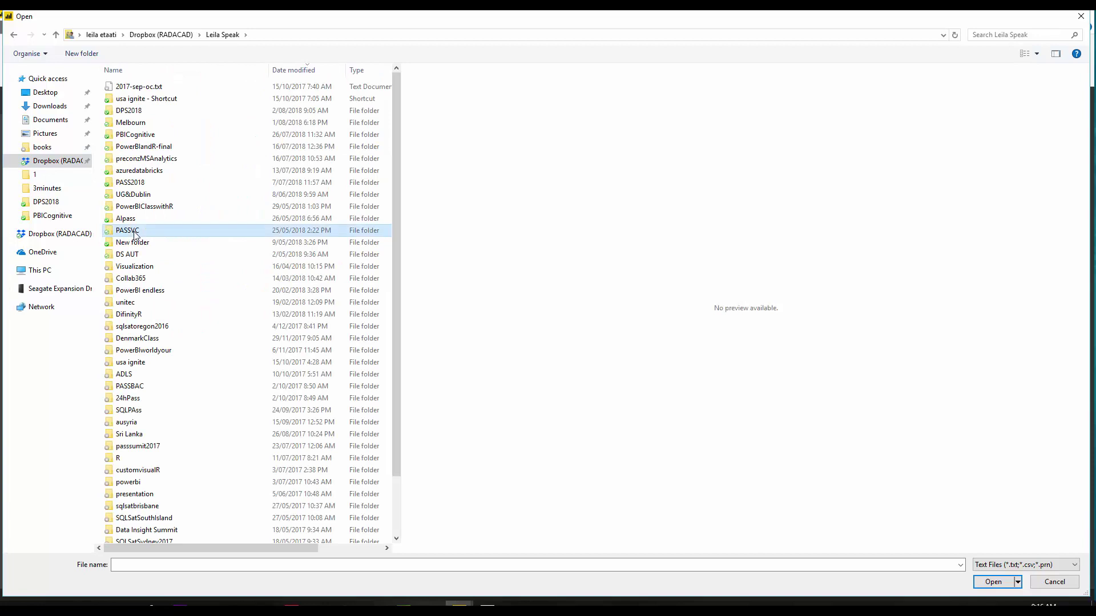
pyautogui.doubleClick(140, 147)
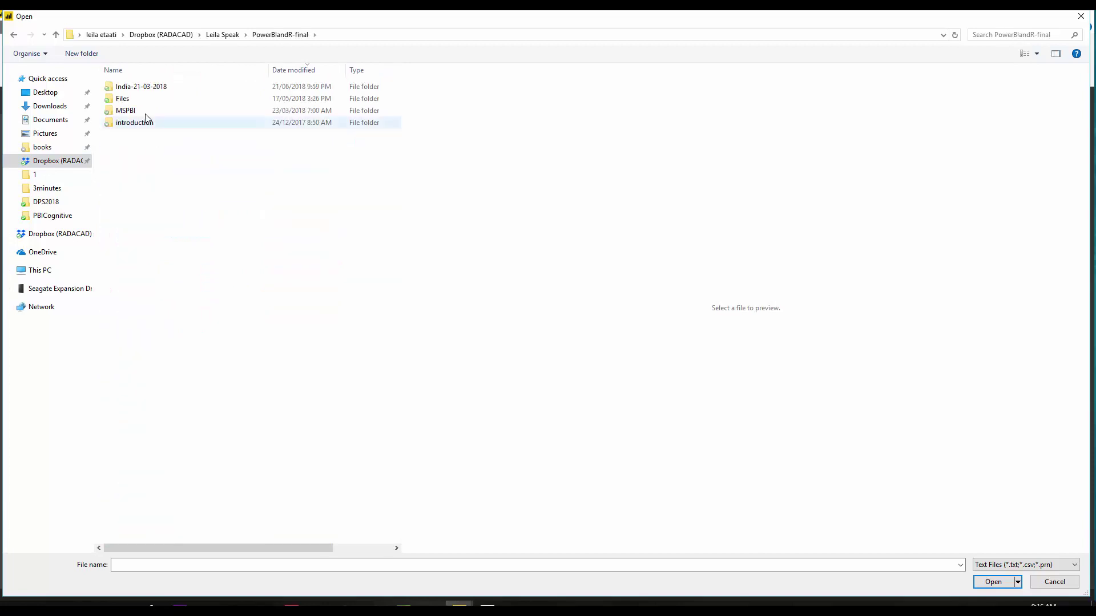
pyautogui.doubleClick(125, 101)
pyautogui.doubleClick(124, 99)
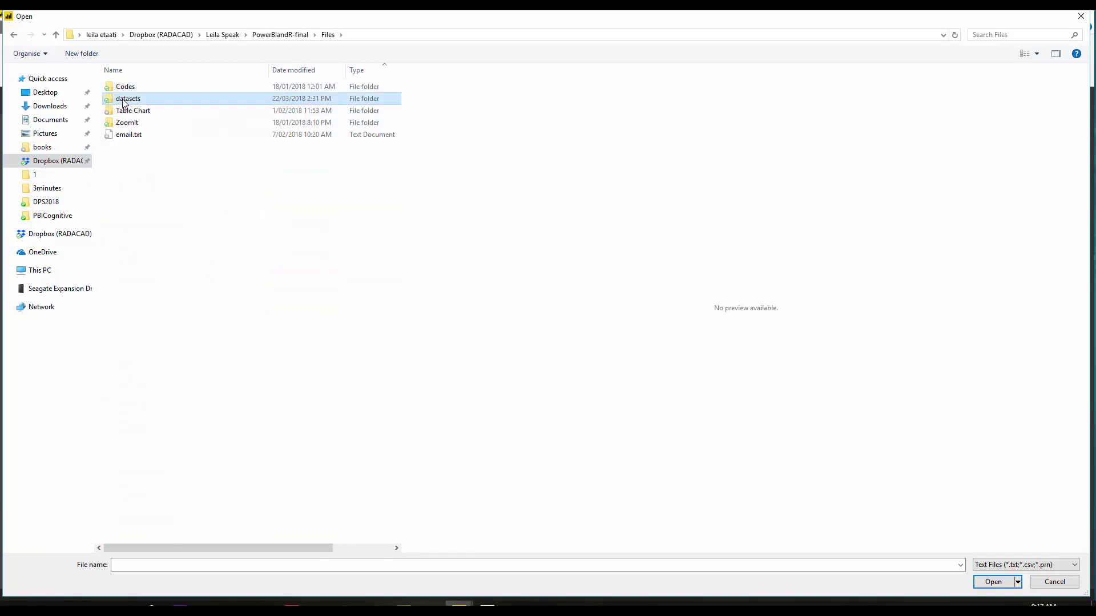
# Load titanic.csv from the datasets folder as a new query.
pyautogui.click(131, 146)
pyautogui.press('t')
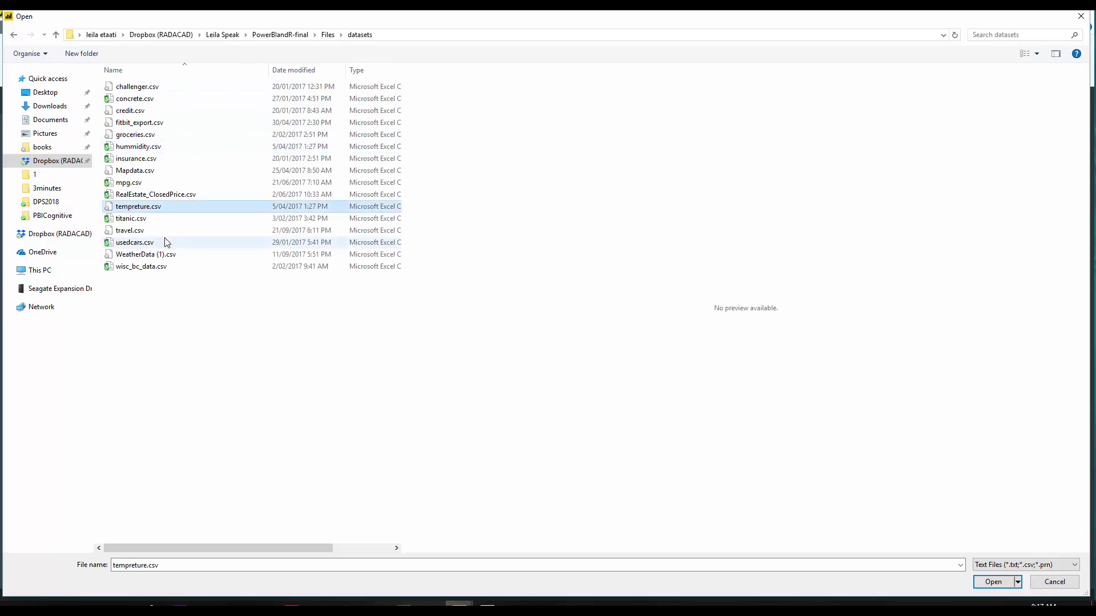
pyautogui.press('t')
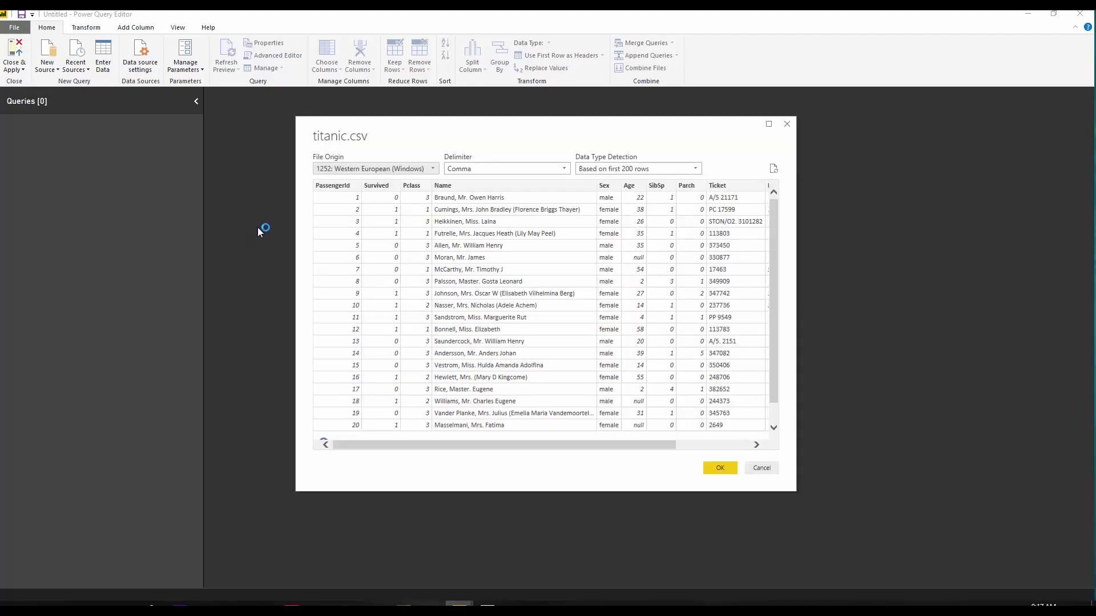
pyautogui.click(718, 469)
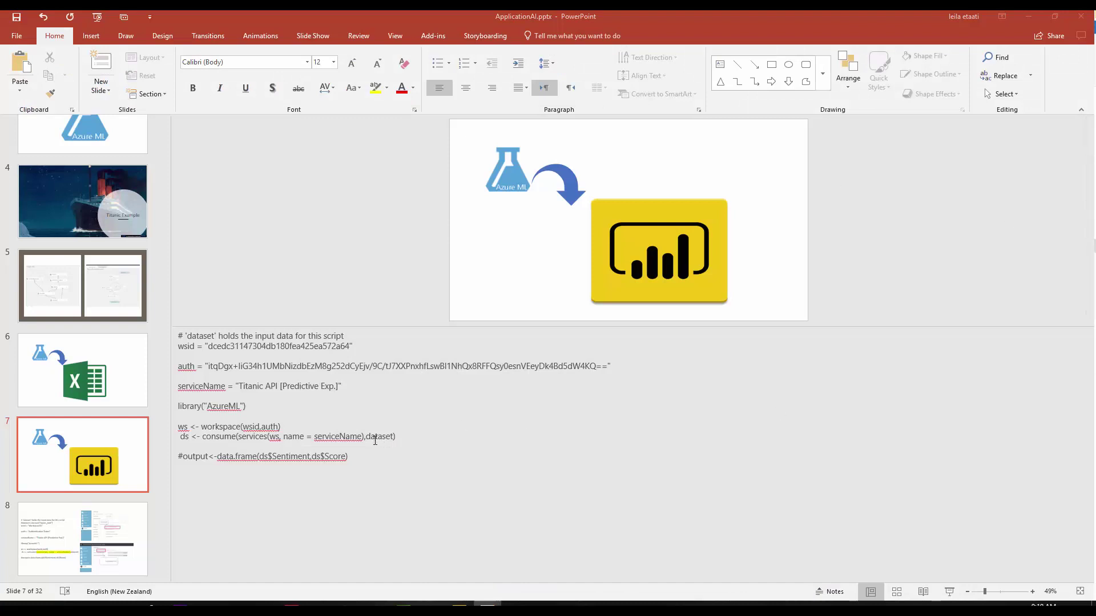
# Copy the whole AzureML R script from the slide 7 notes in PowerPoint and return to the Power Query Editor.
pyautogui.moveTo(377, 460); pyautogui.dragTo(172, 332)
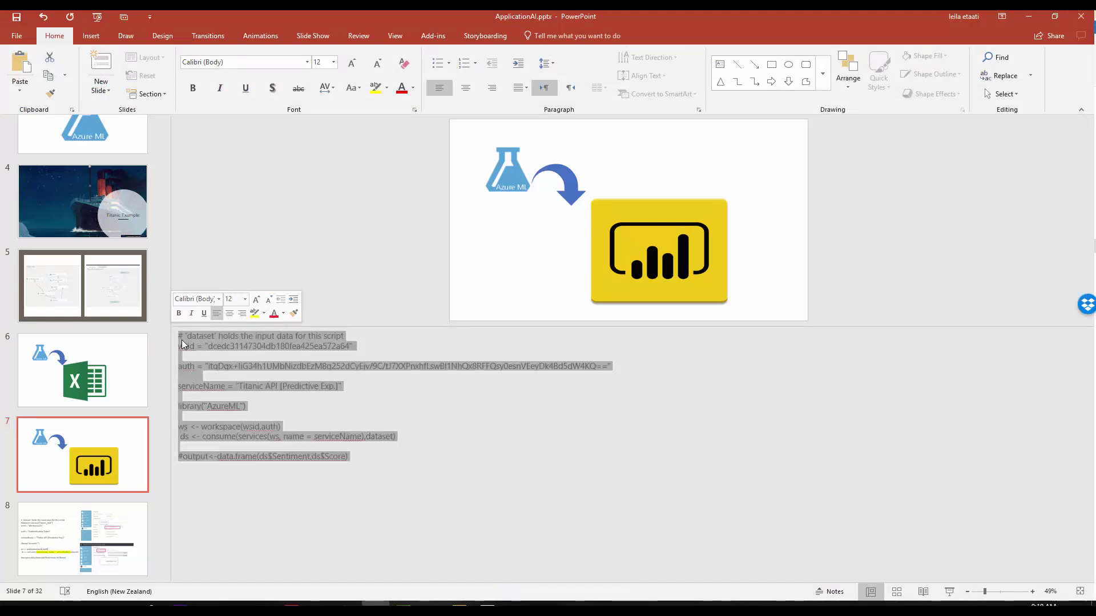
pyautogui.click(460, 607)
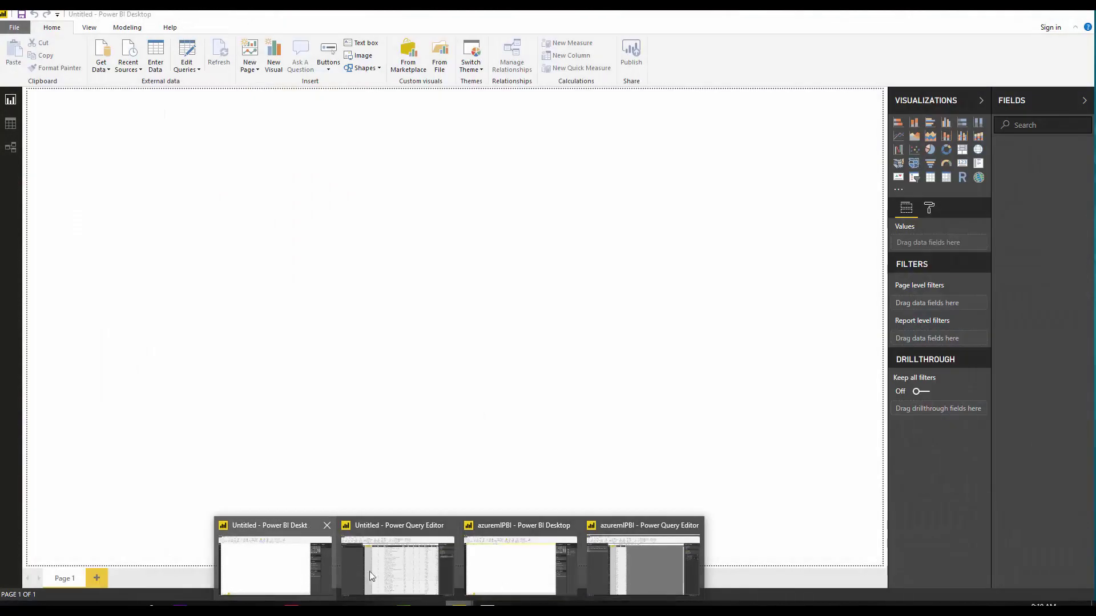
pyautogui.click(375, 571)
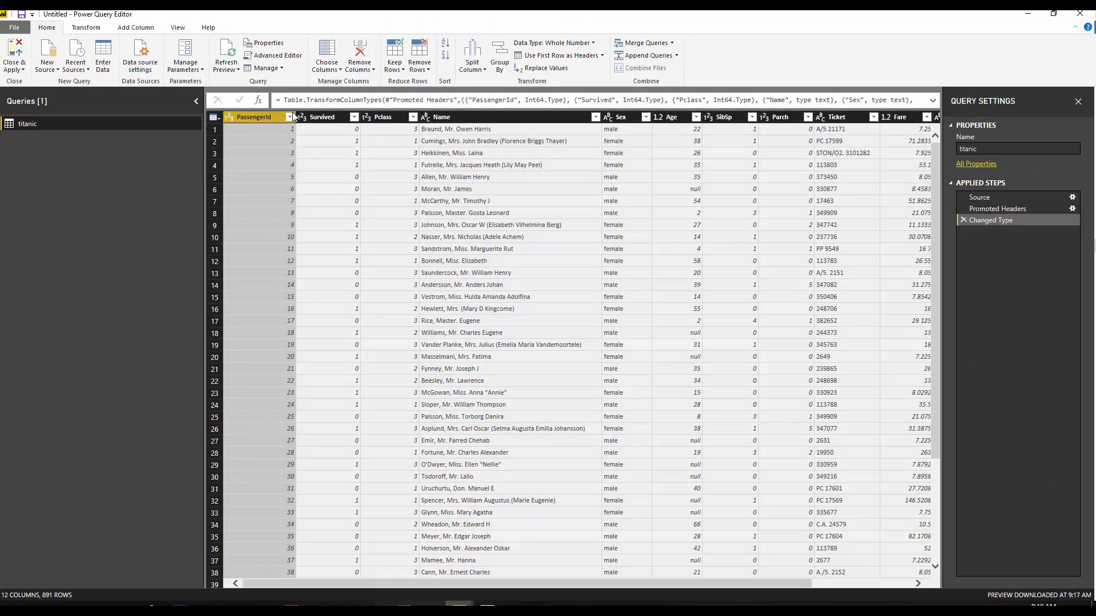
# Keep only the Pclass, Sex and Age columns in the titanic query and remove the other columns.
pyautogui.click(317, 117)
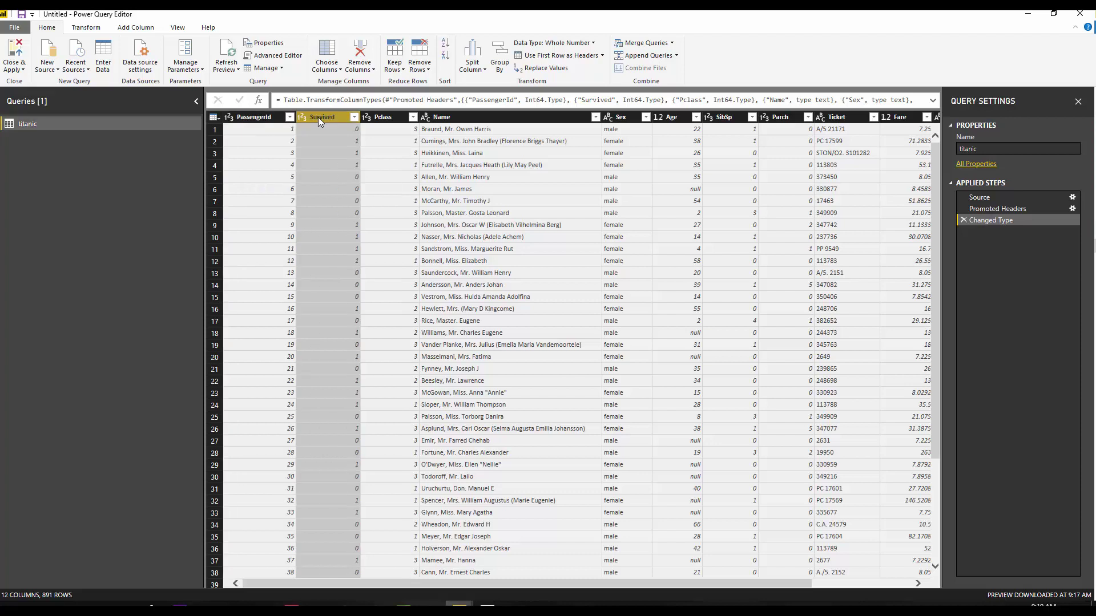
pyautogui.click(384, 117)
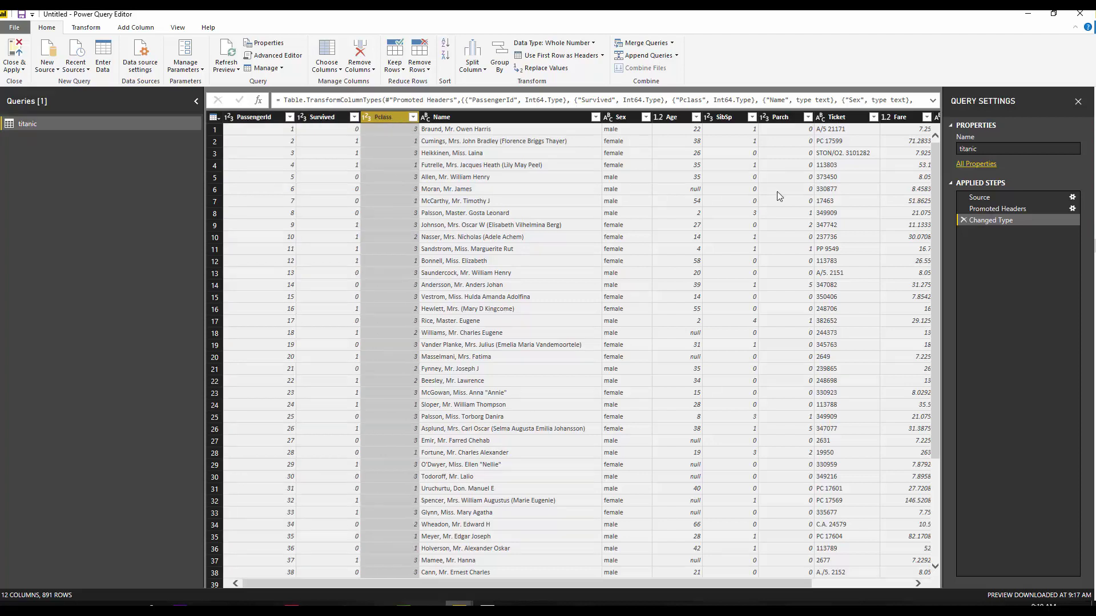
pyautogui.keyDown('ctrl'); pyautogui.click(631, 121); pyautogui.keyUp('ctrl')
pyautogui.keyDown('ctrl'); pyautogui.click(676, 120); pyautogui.keyUp('ctrl')
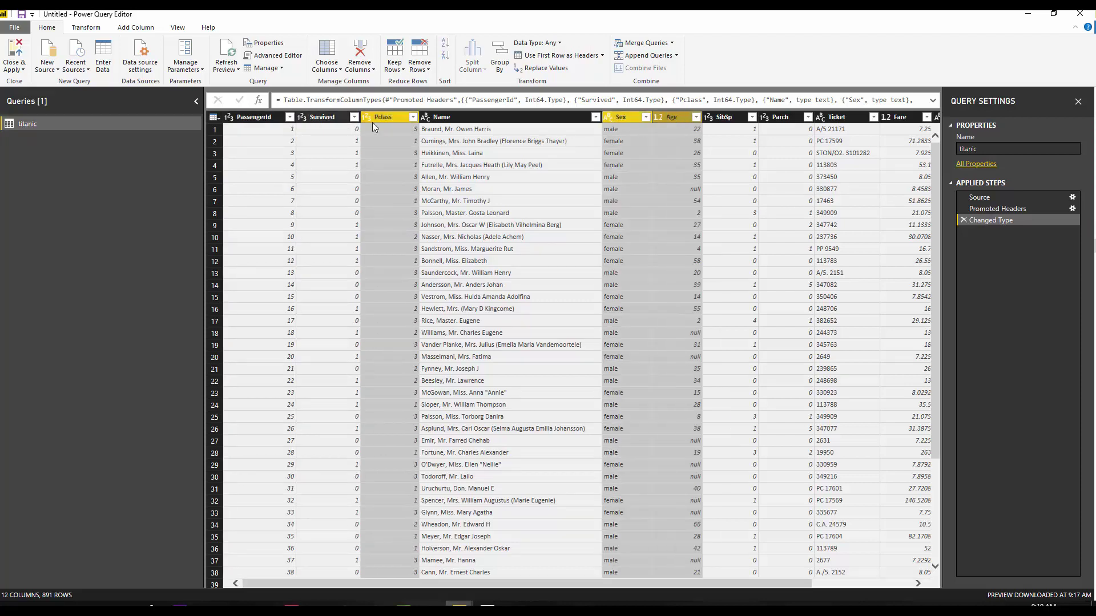
pyautogui.rightClick(678, 119)
pyautogui.click(707, 151)
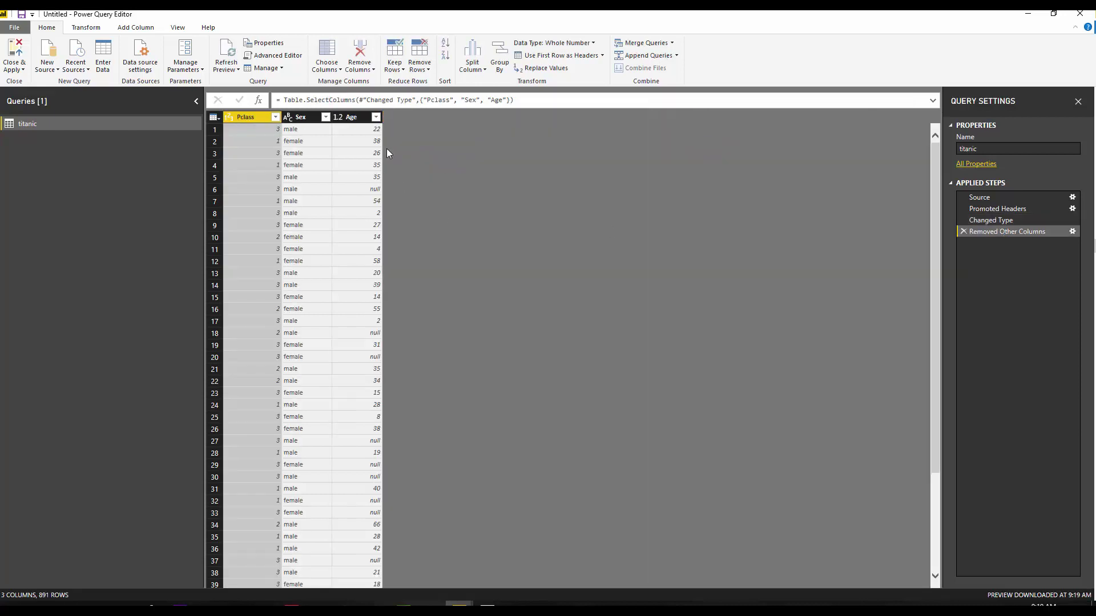
# Add a Run R Script transformation to the titanic query and paste the copied AzureML script with its workspace ID and authorization token.
pyautogui.click(86, 27)
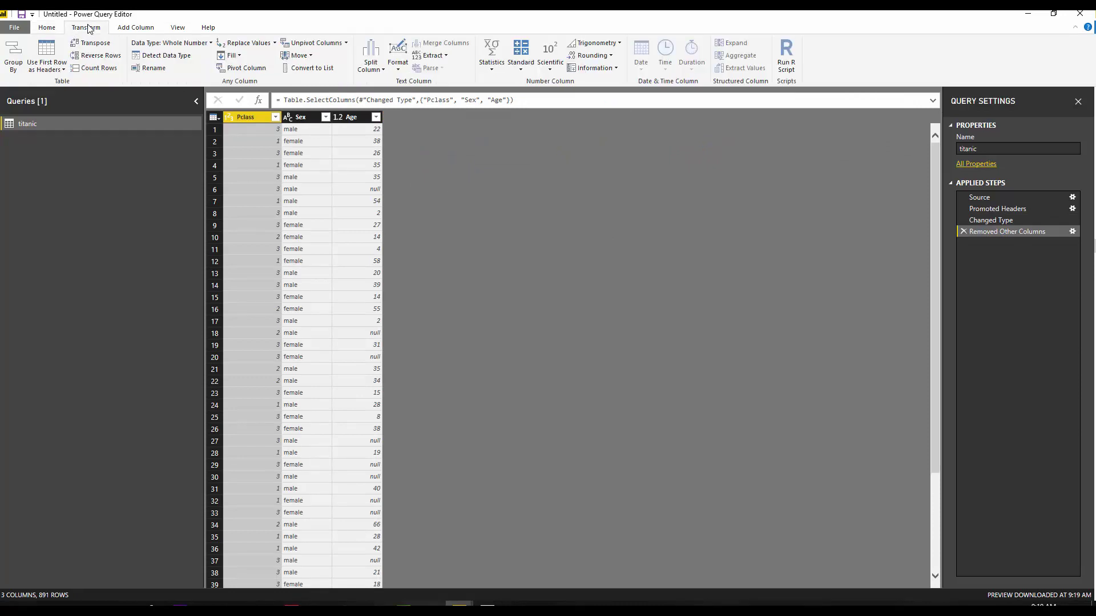
pyautogui.click(791, 65)
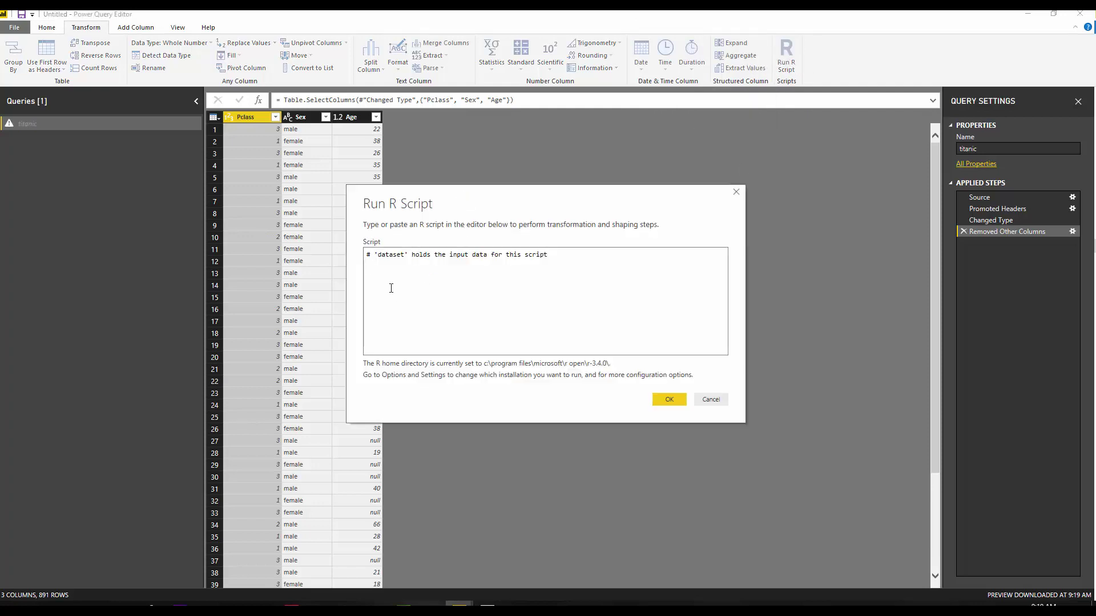
pyautogui.hotkey('ctrl', 'v')
pyautogui.scroll(1, 422, 292)
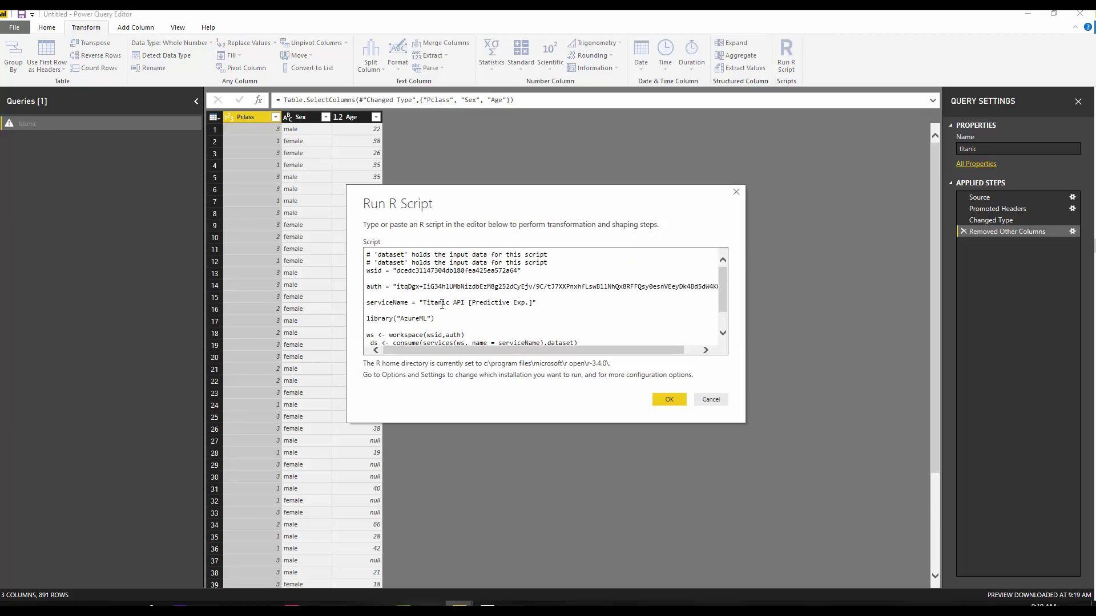
# Look up the workspace ID and authorization tokens in the Azure ML Studio settings, and return to the R script in the Power Query Editor.
pyautogui.click(96, 603)
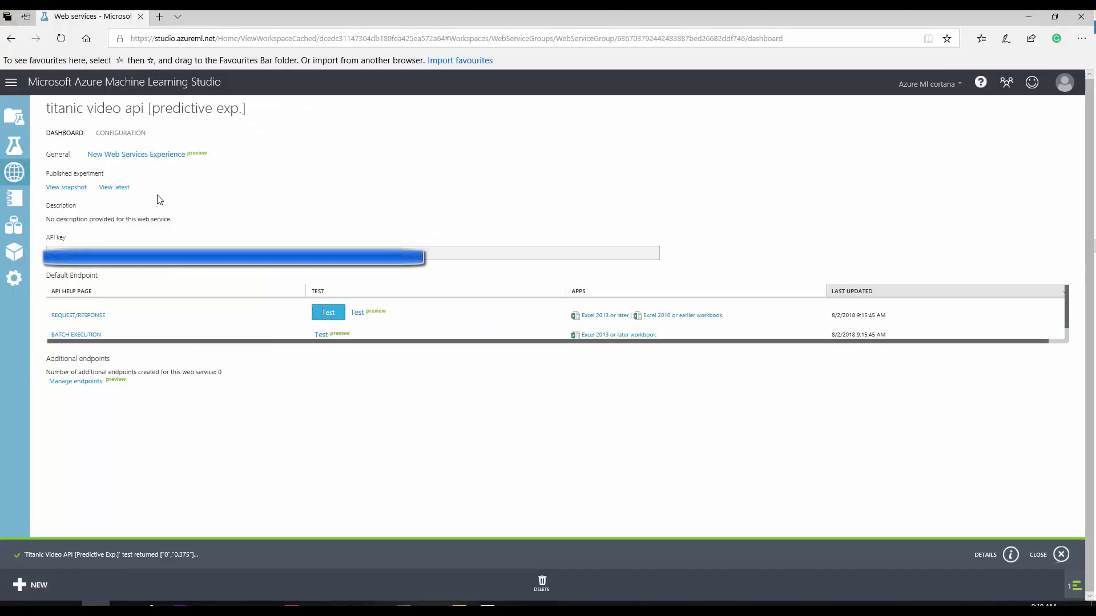
pyautogui.click(23, 280)
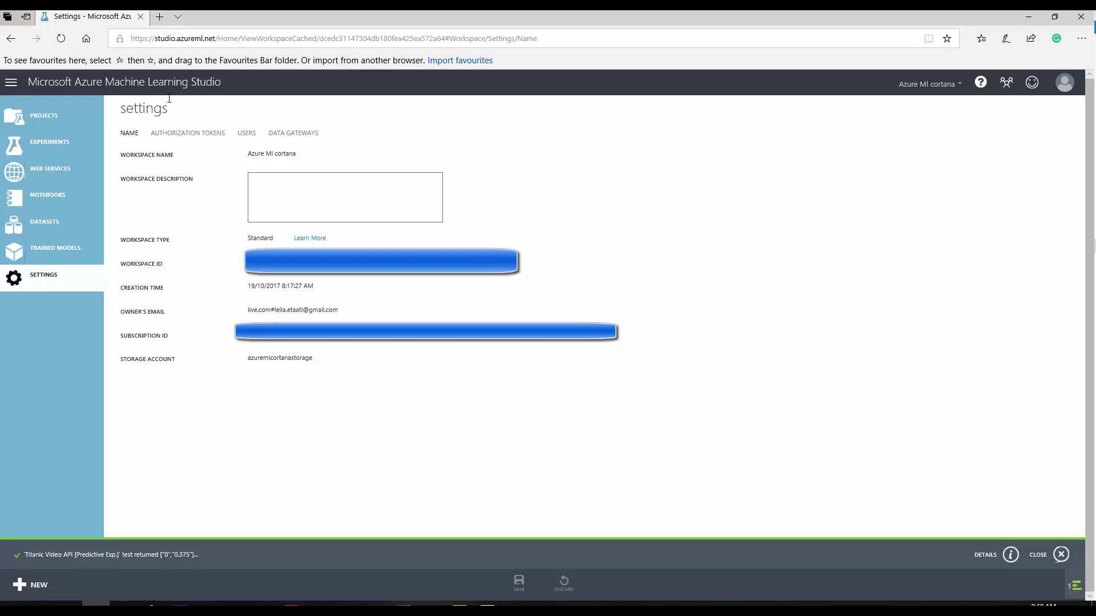
pyautogui.click(186, 135)
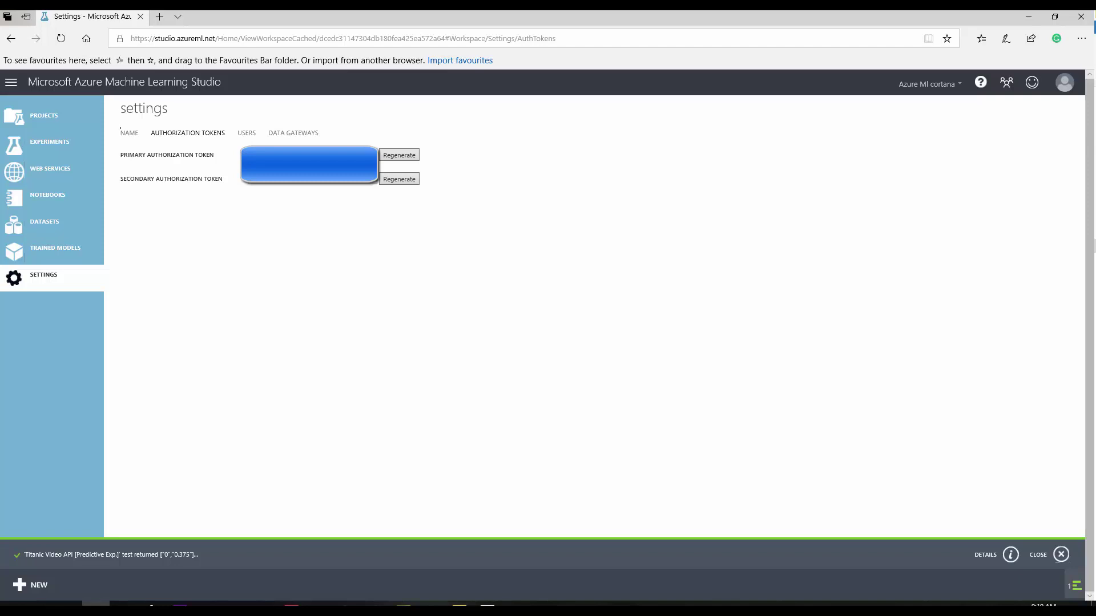
pyautogui.moveTo(459, 605)
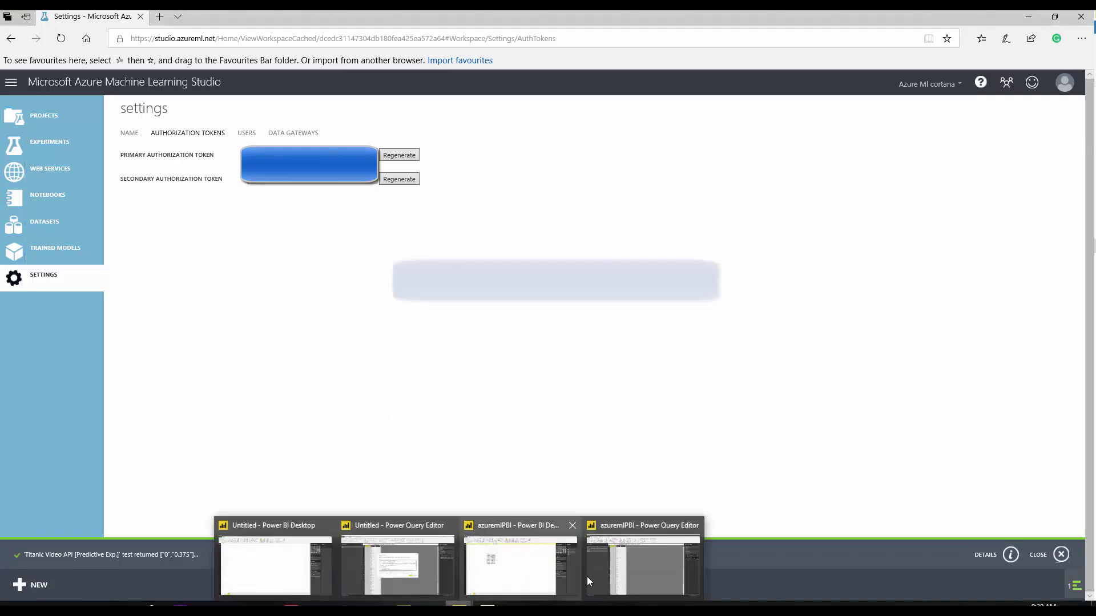
pyautogui.click(432, 570)
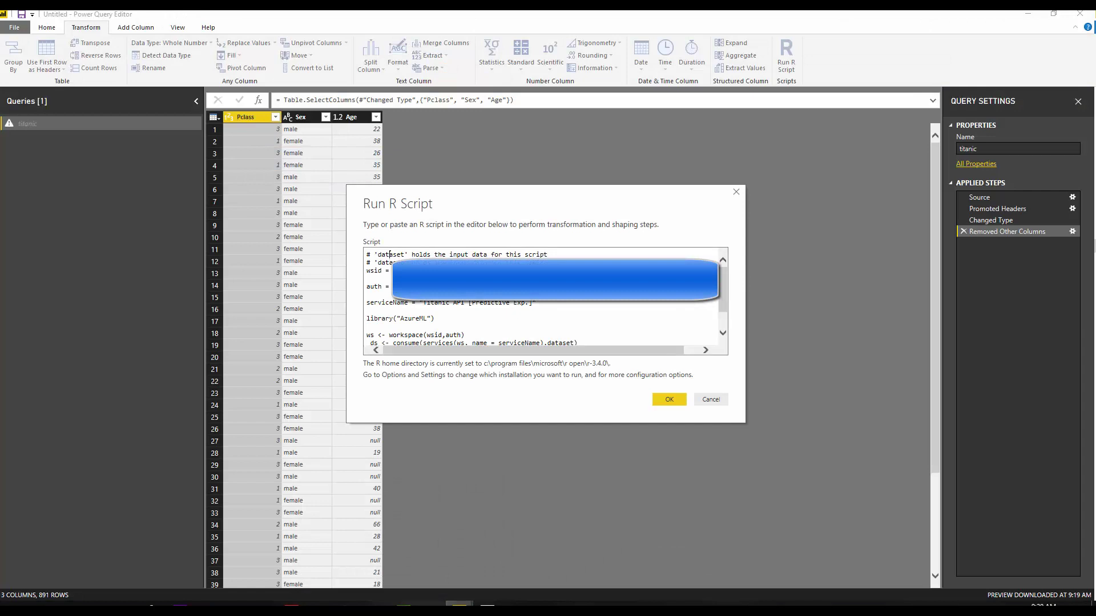
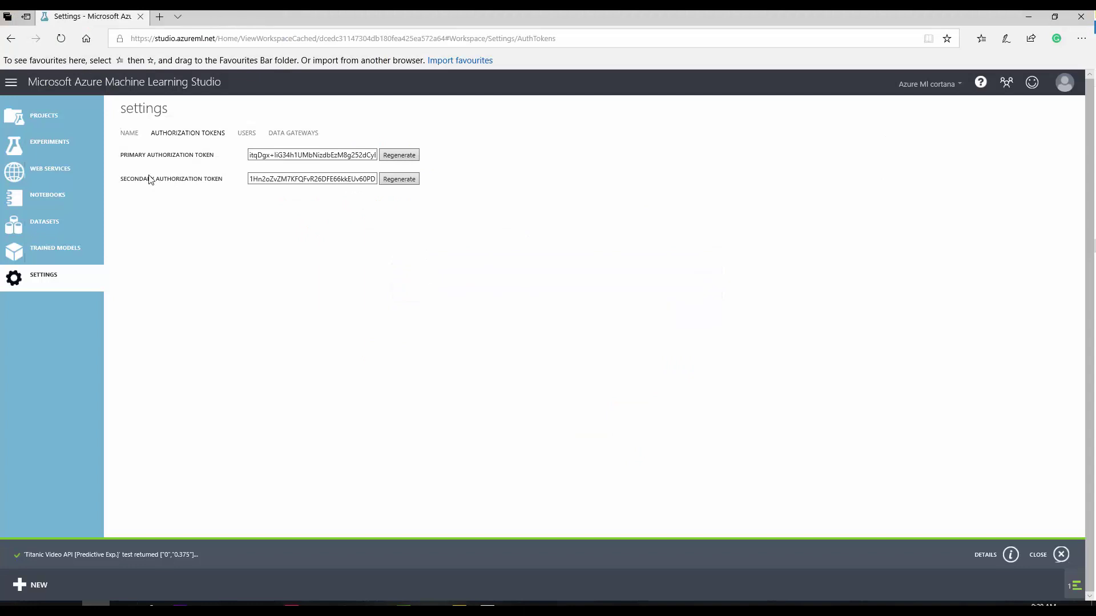
# In Azure ML Studio, open the Titanic Video API [Predictive Exp.] web service and copy its name.
pyautogui.click(27, 176)
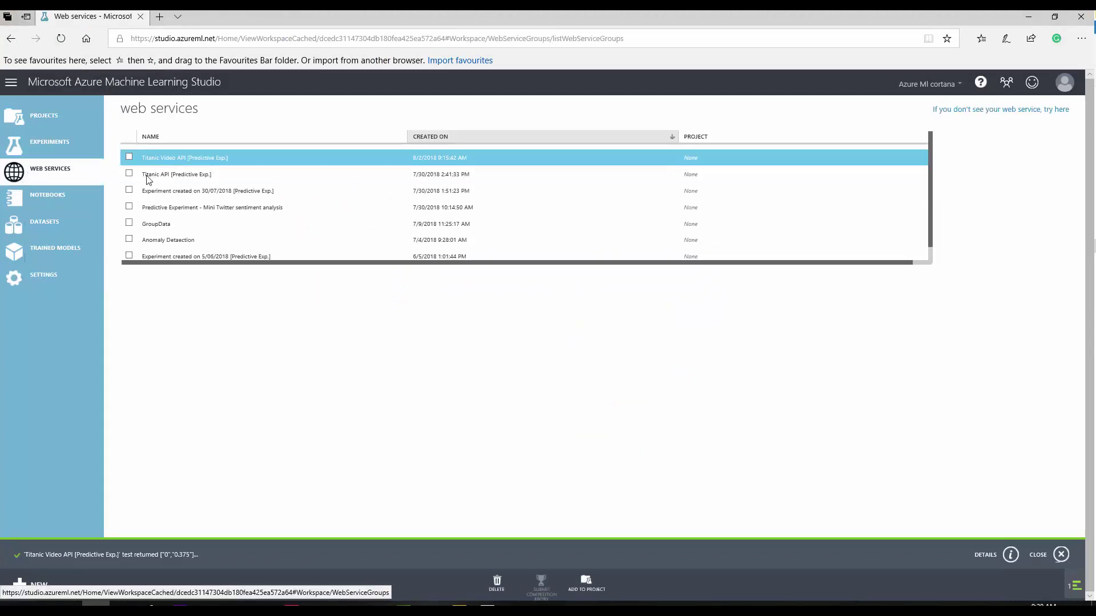
pyautogui.click(176, 164)
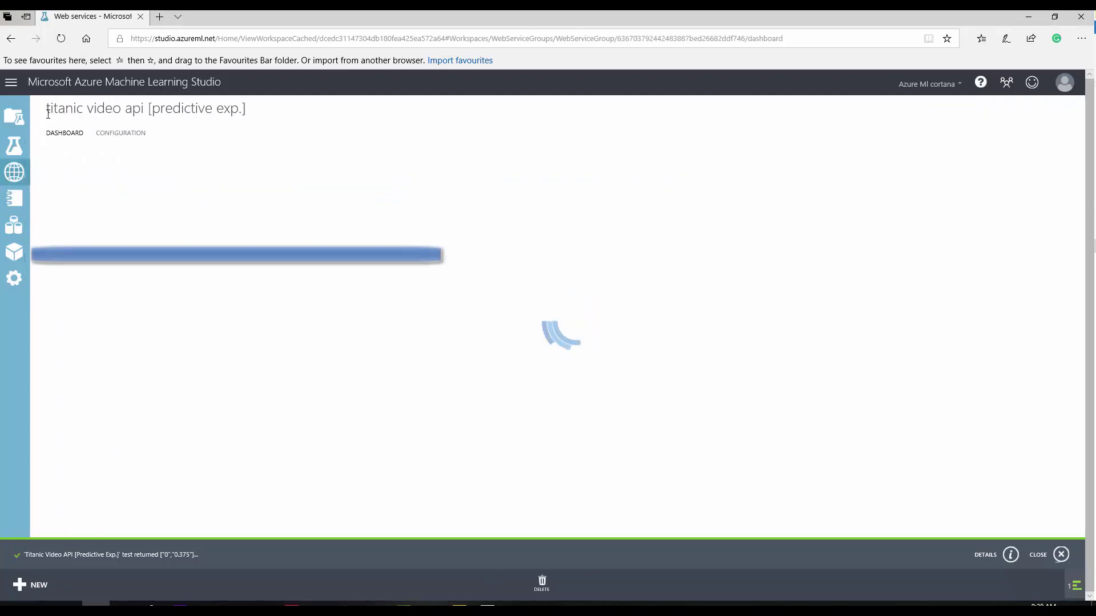
pyautogui.tripleClick(249, 116)
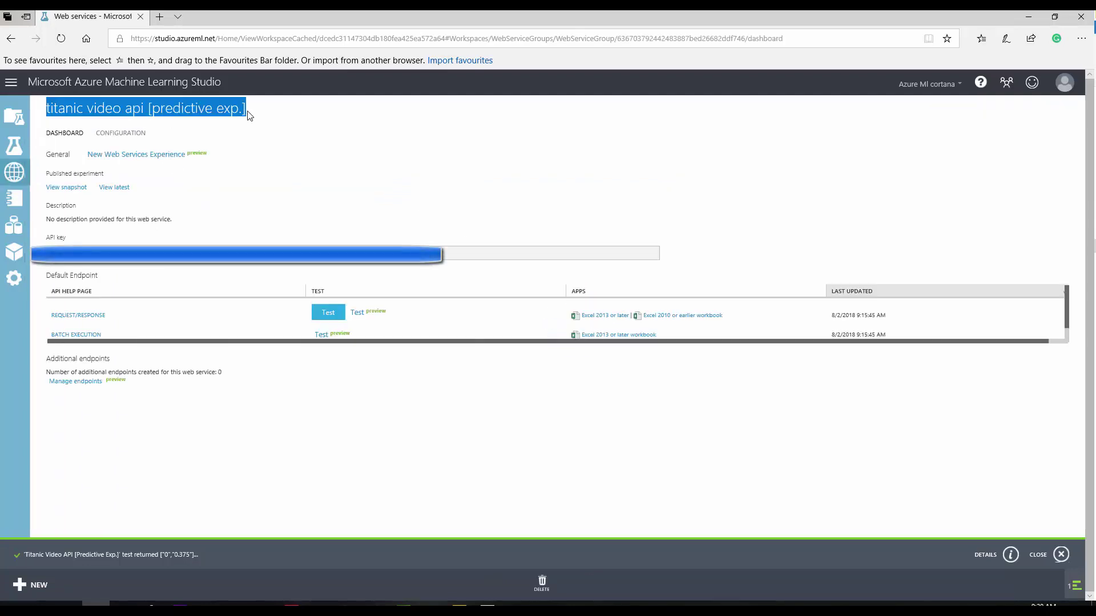
pyautogui.rightClick(236, 118)
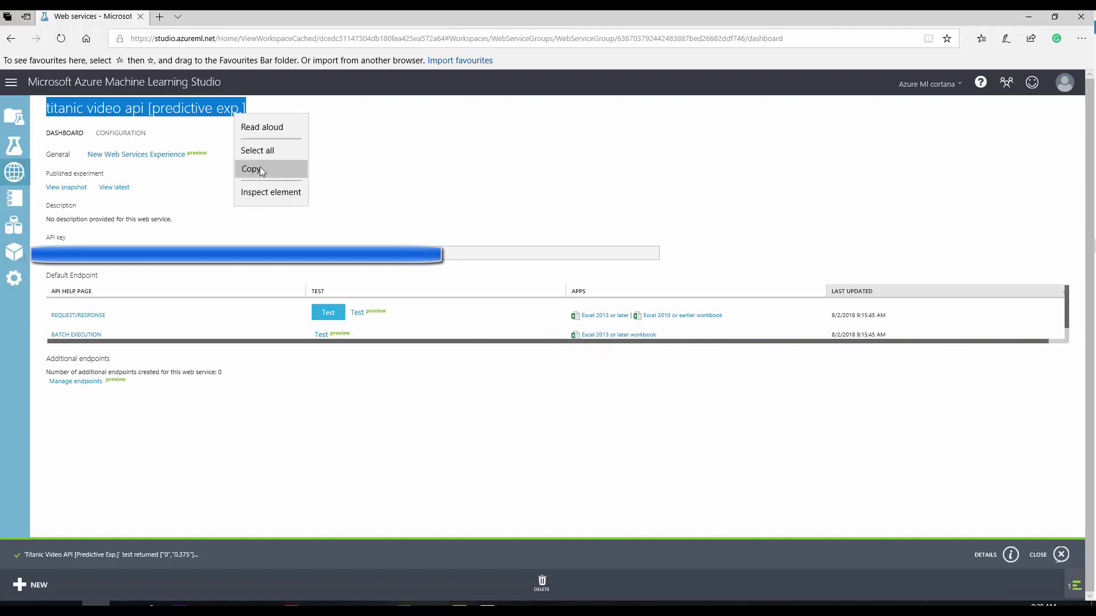
pyautogui.click(257, 169)
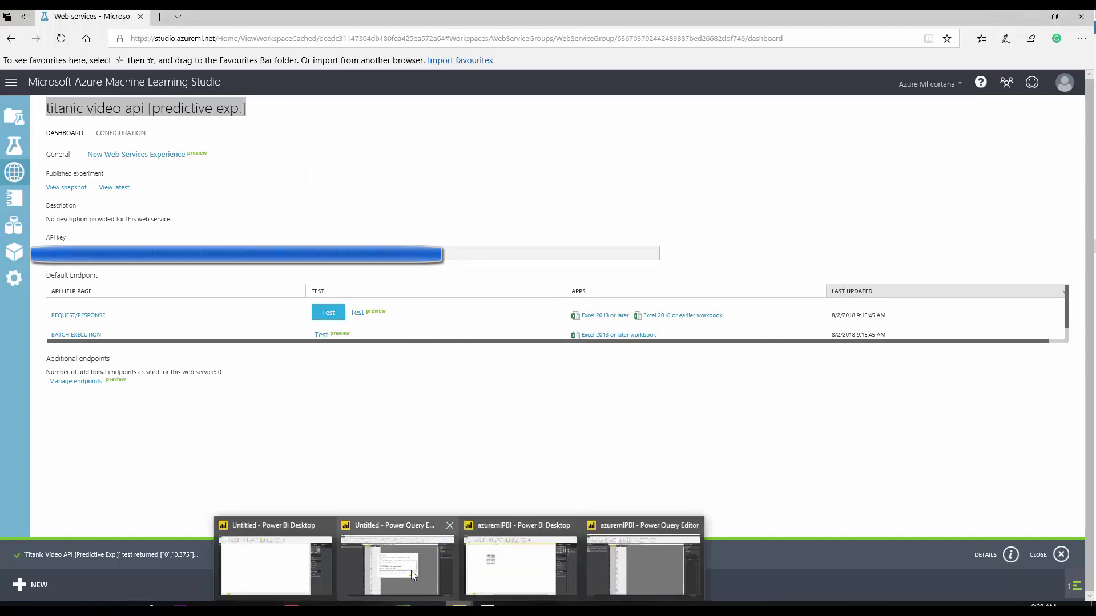
# Return to the Power Query Editor and replace the serviceName value in the R script with "Titanic Video API [Predictive Exp.]".
pyautogui.click(411, 571)
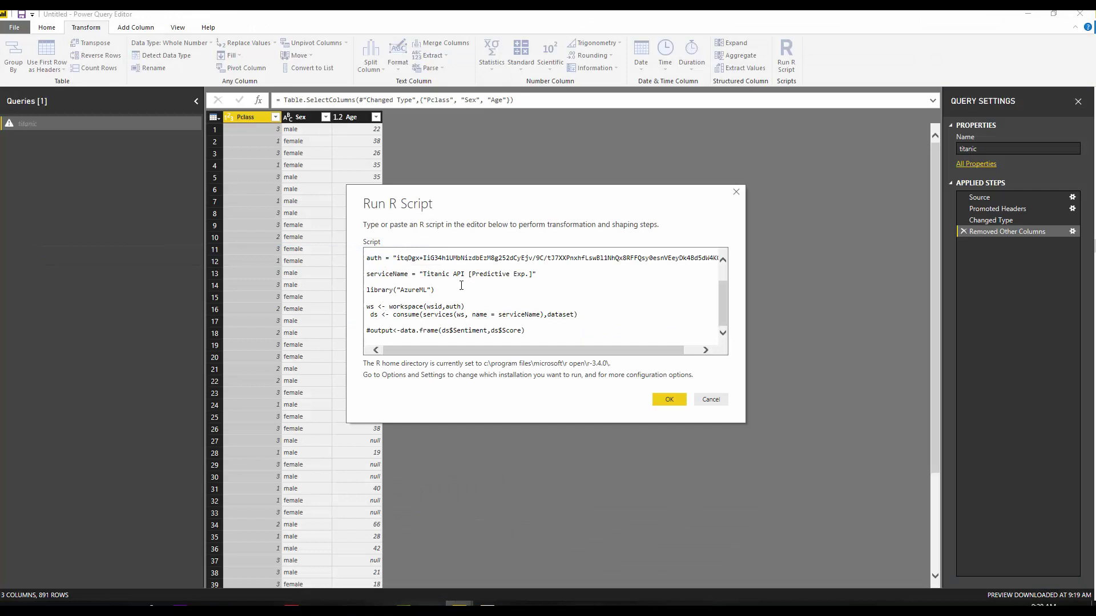
pyautogui.moveTo(423, 274); pyautogui.dragTo(529, 278)
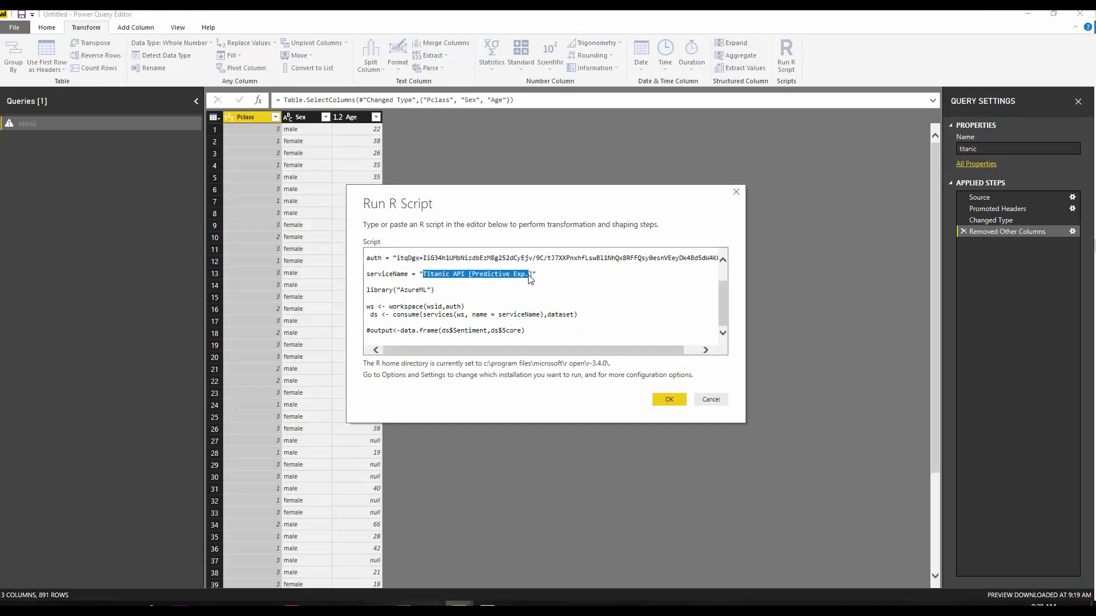
pyautogui.press('Delete')
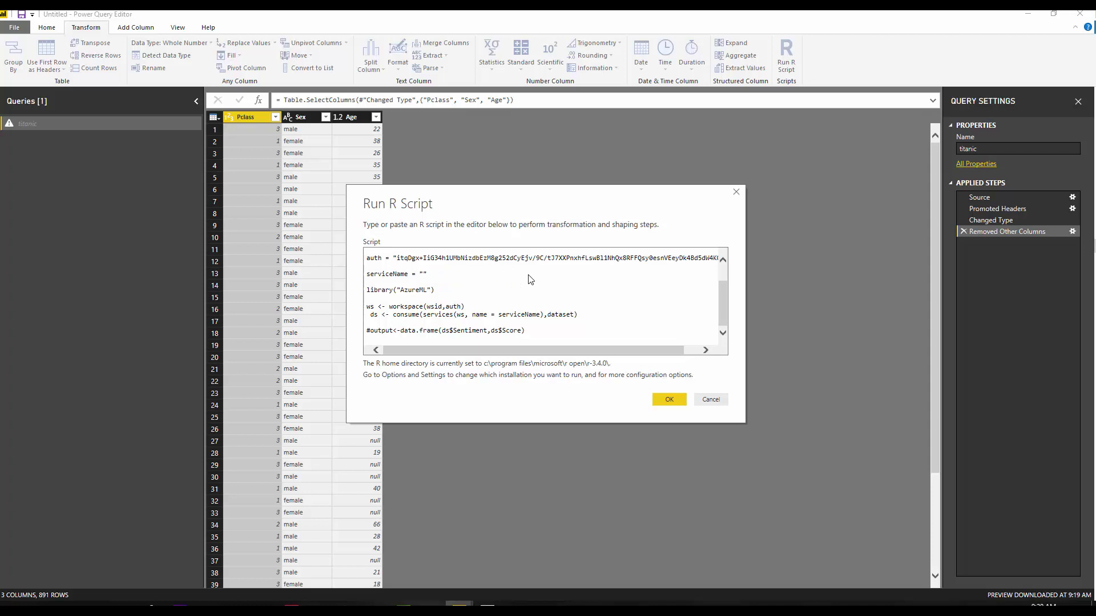
pyautogui.hotkey('ctrl', 'v')
# Review the AzureML library, workspace and consume lines of the R script.
pyautogui.doubleClick(418, 293)
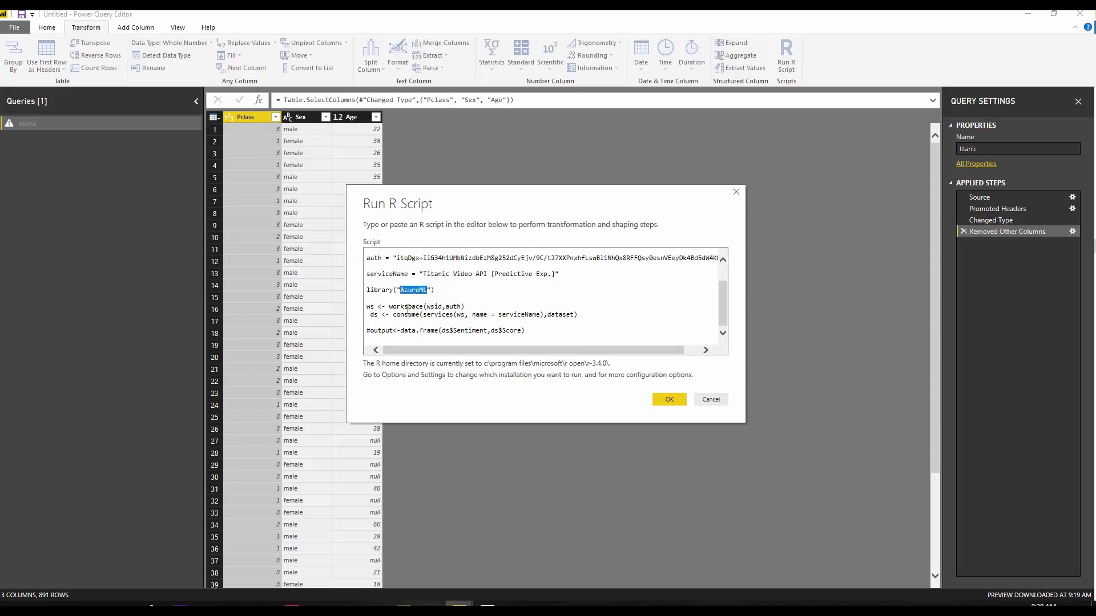
pyautogui.doubleClick(398, 308)
pyautogui.doubleClick(435, 307)
pyautogui.doubleClick(454, 308)
pyautogui.doubleClick(407, 315)
pyautogui.doubleClick(559, 315)
# Apply the R script to the titanic query, approve running it as a native query, and open the ds output table.
pyautogui.click(662, 403)
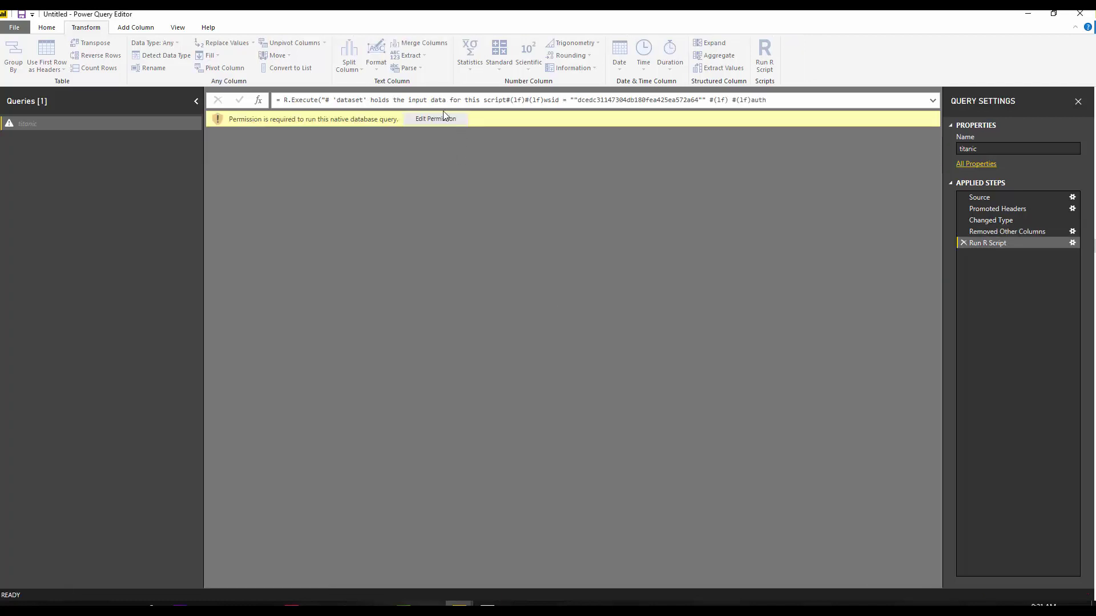
pyautogui.click(443, 121)
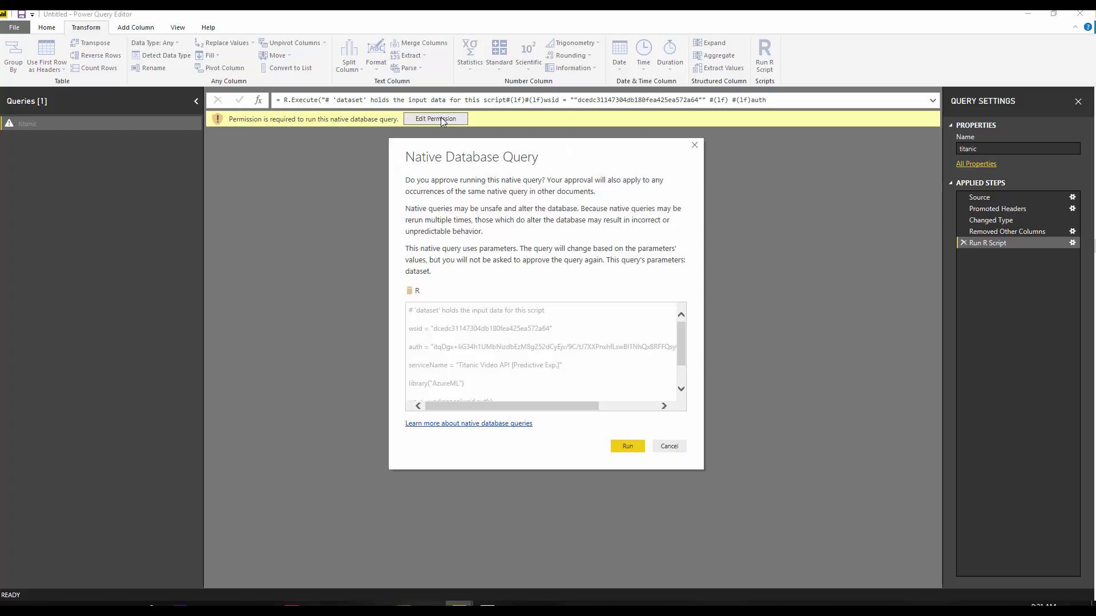
pyautogui.click(627, 446)
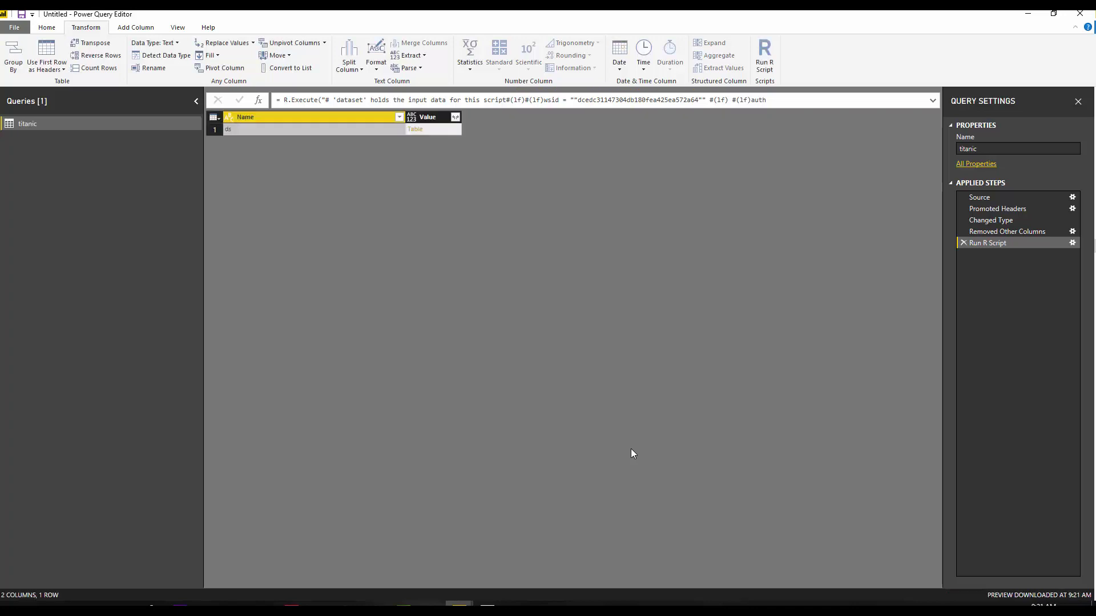
pyautogui.click(415, 130)
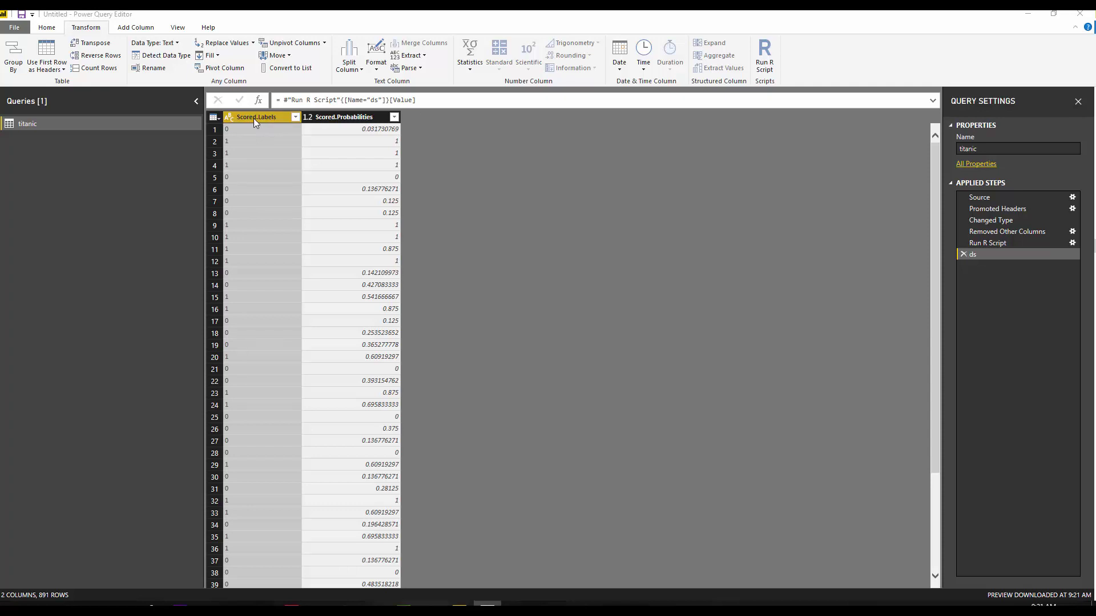
# Edit the Run R Script step, adding the line ds<-data.frame(ds,dataset) below the consume line, and apply the script.
pyautogui.doubleClick(995, 245)
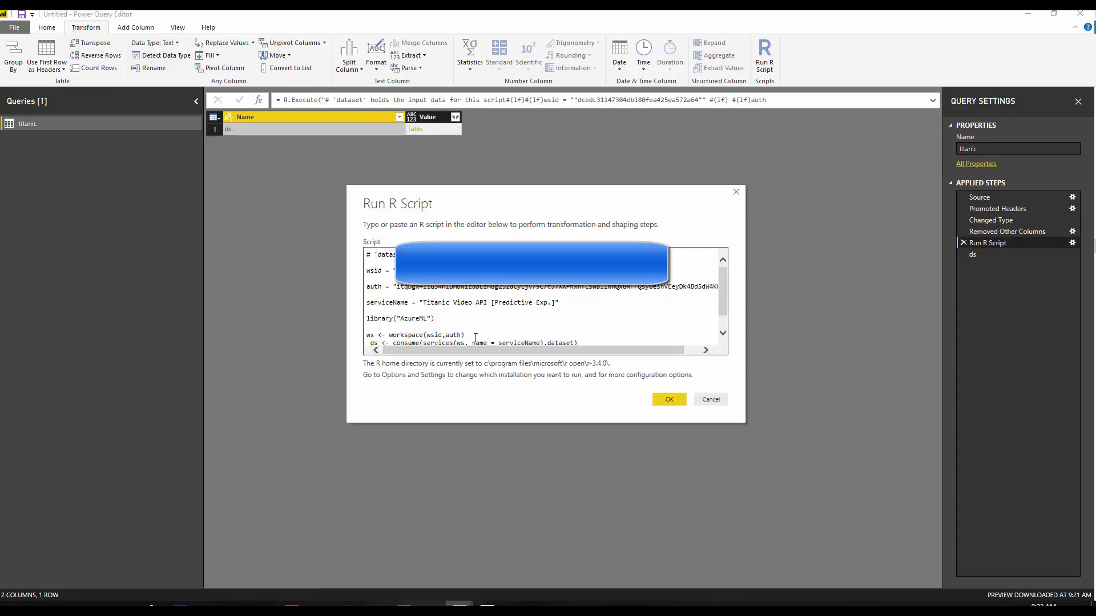
pyautogui.scroll(-1, 475, 338)
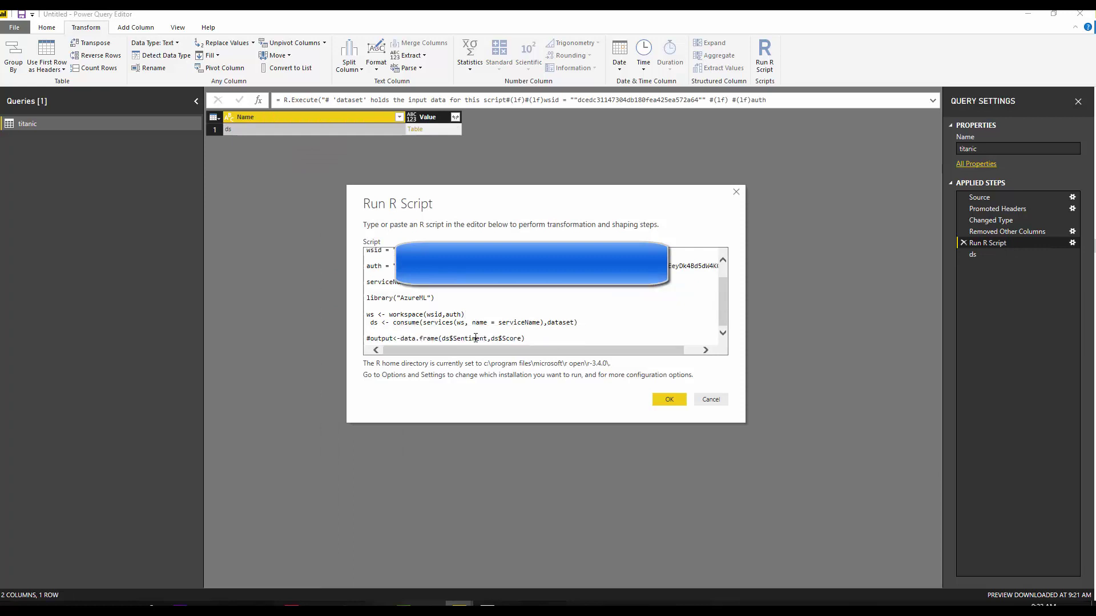
pyautogui.click(375, 332)
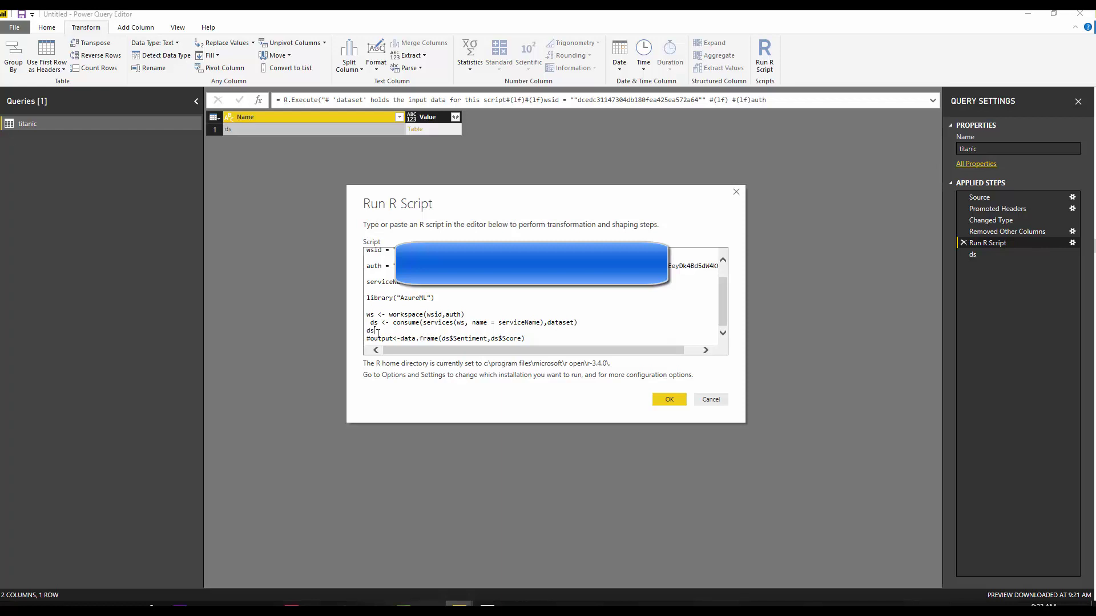
pyautogui.write('ds<-data.frame(ds,dataset[')
pyautogui.press('BackSpace')
pyautogui.write(')')
pyautogui.click(673, 400)
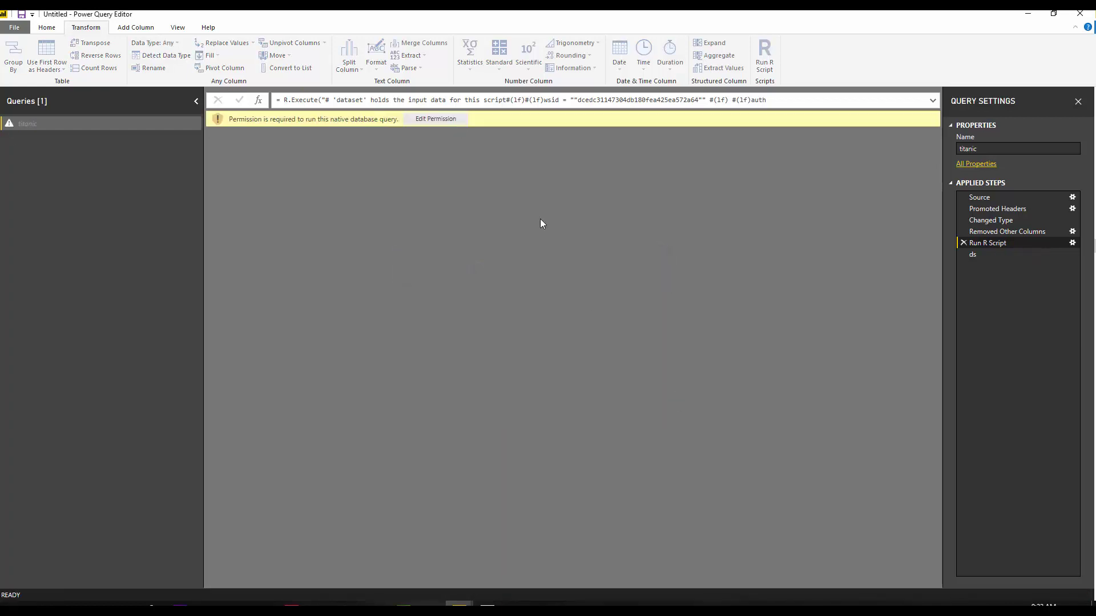
# Approve running the edited R script and inspect the Pclass and Age columns in the ds output table.
pyautogui.click(436, 119)
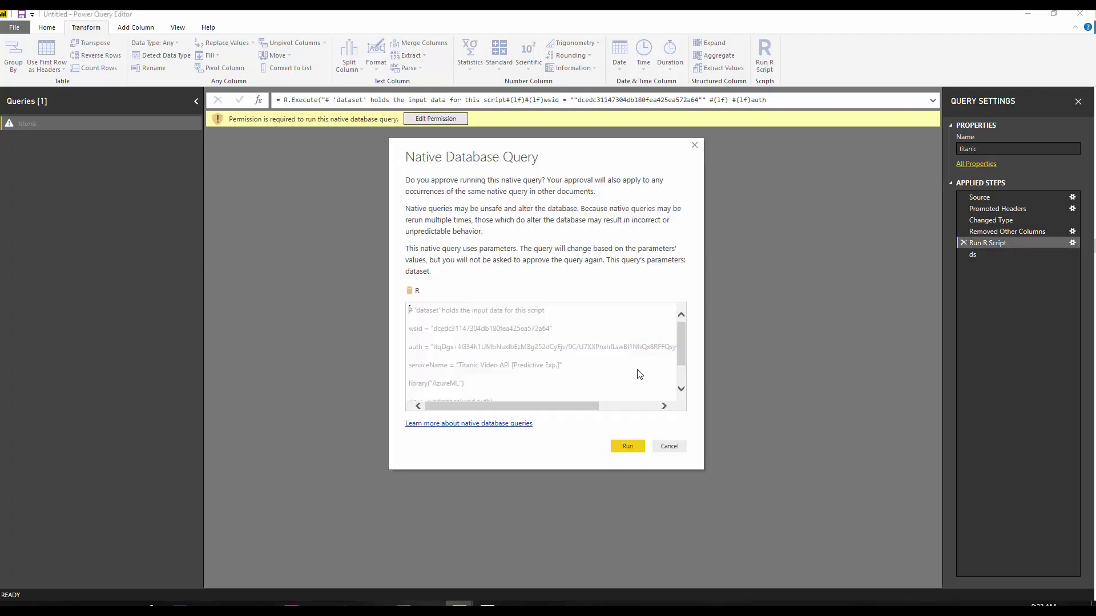
pyautogui.click(627, 445)
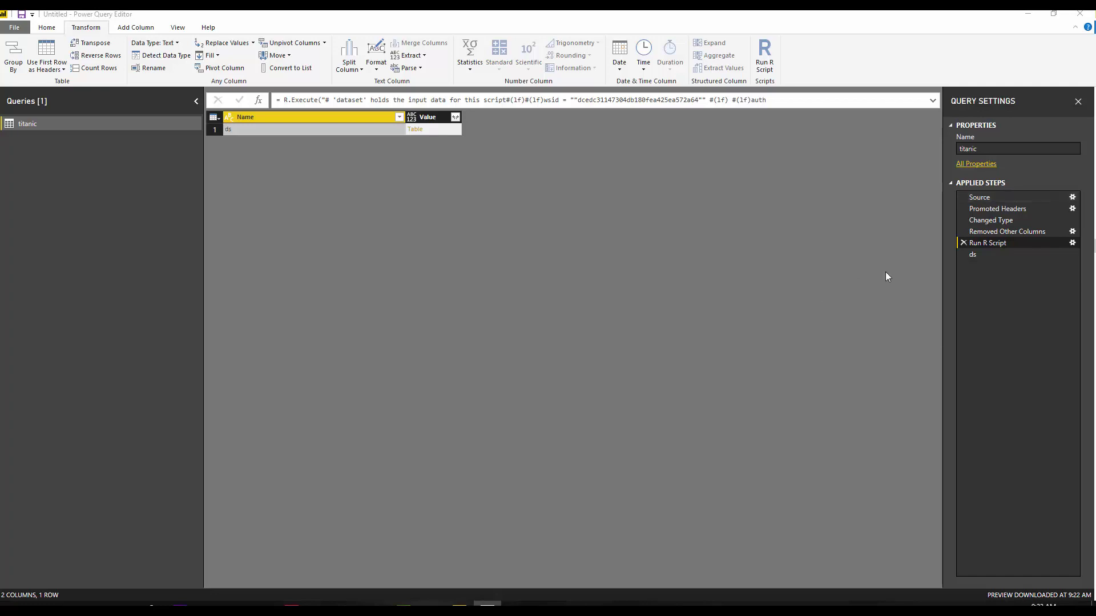
pyautogui.click(987, 256)
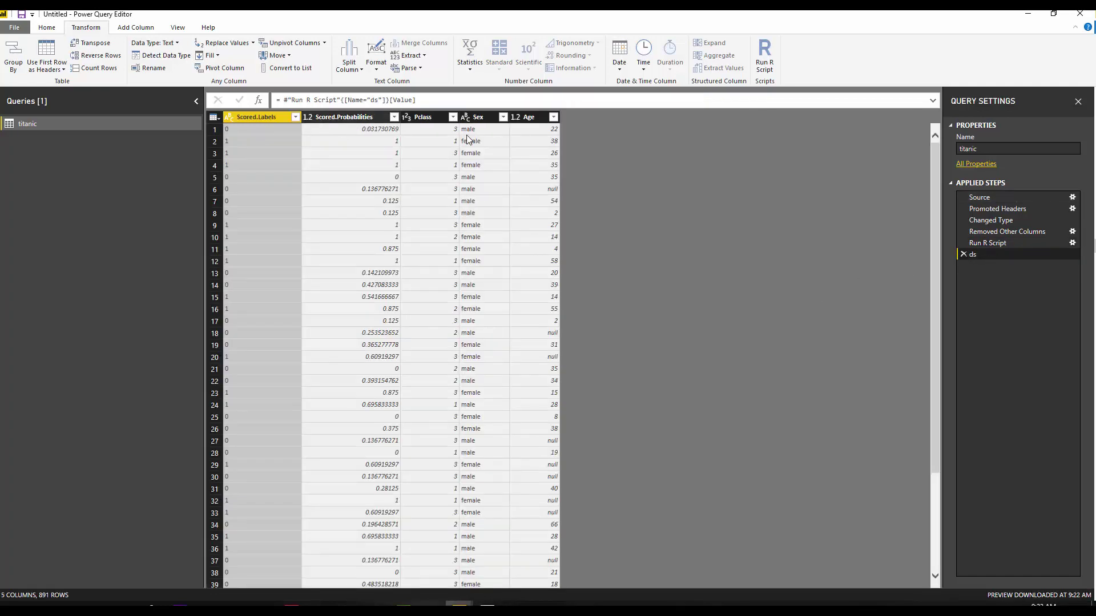
pyautogui.click(425, 117)
pyautogui.click(529, 117)
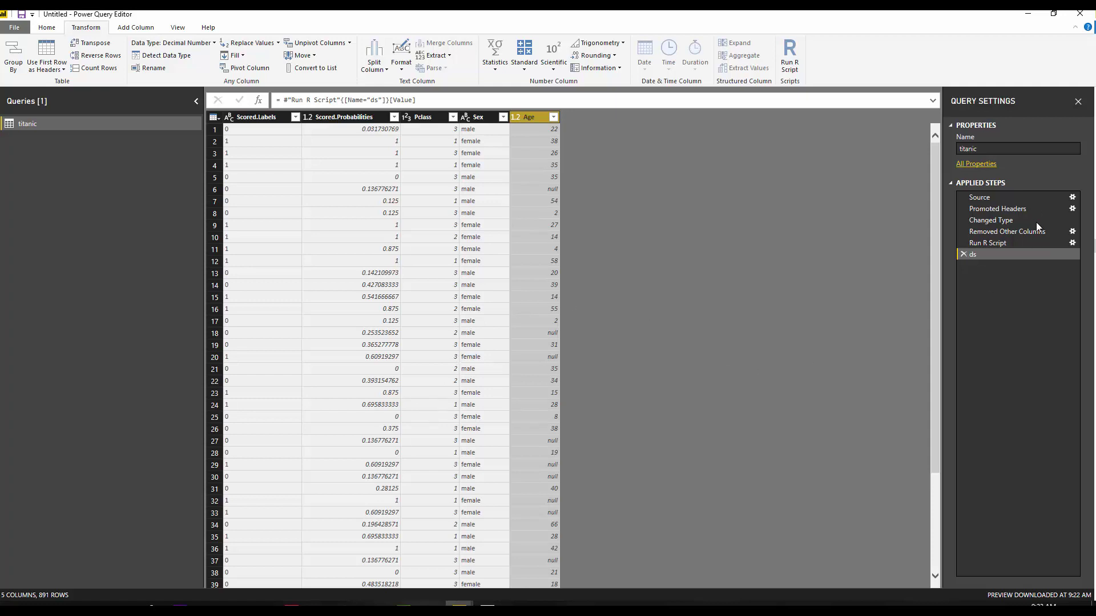
# Review the Run R Script code from the workspace settings to the consume and data.frame lines, and go back to the ds output table.
pyautogui.doubleClick(1003, 241)
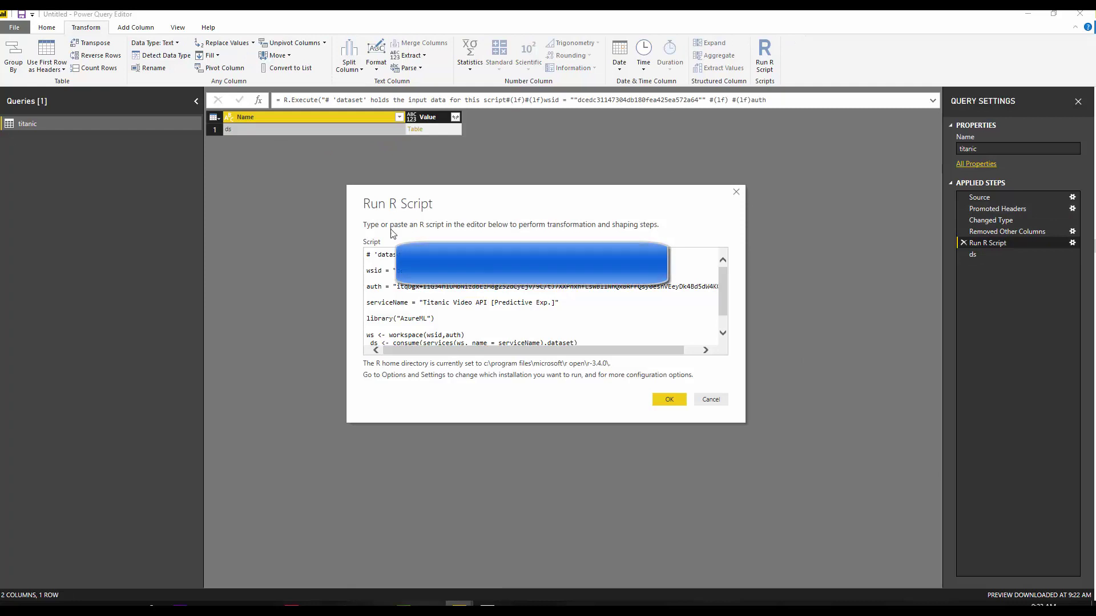
pyautogui.doubleClick(376, 272)
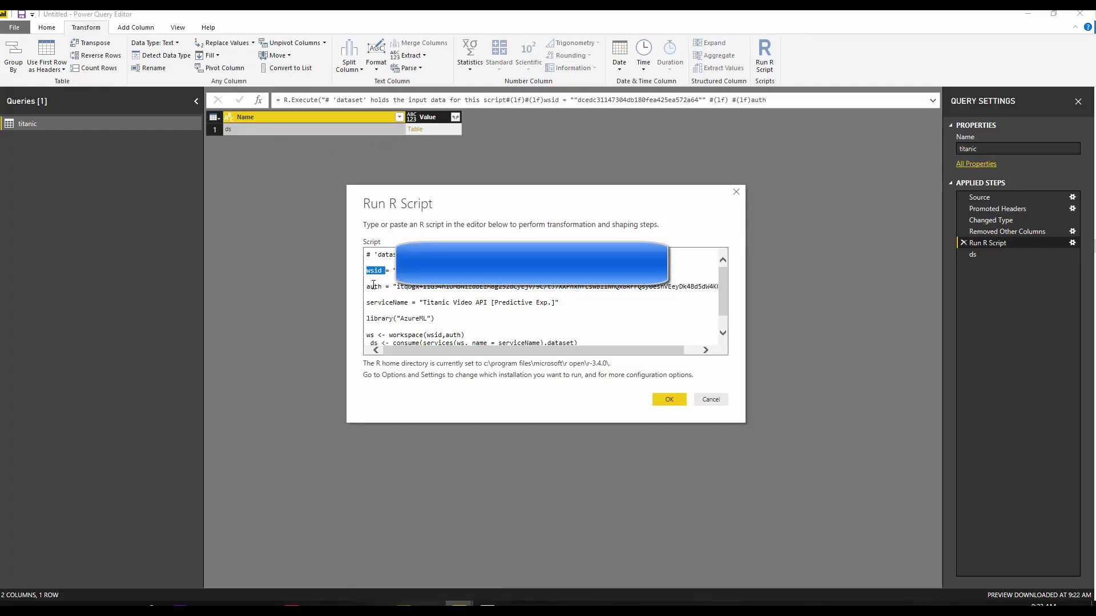
pyautogui.doubleClick(375, 287)
pyautogui.doubleClick(377, 303)
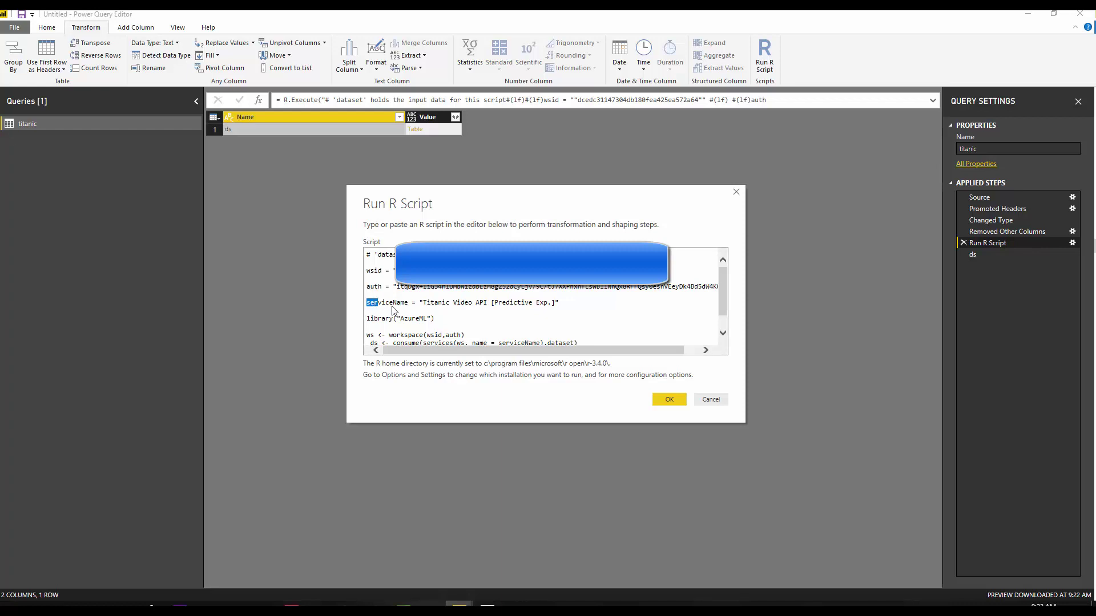
pyautogui.tripleClick(394, 315)
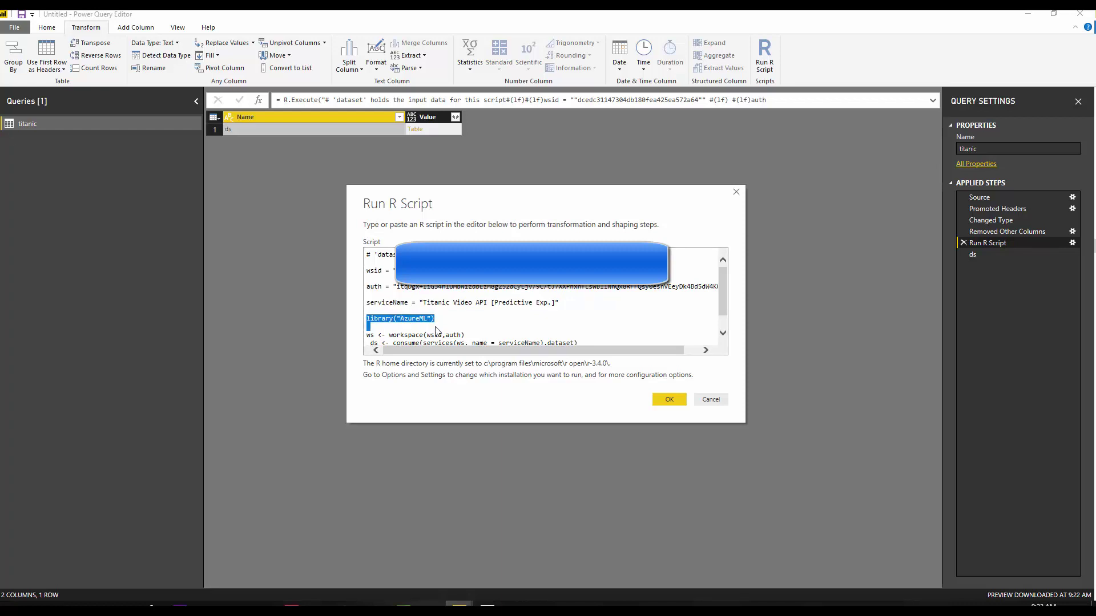
pyautogui.scroll(-1, 404, 323)
pyautogui.click(370, 318)
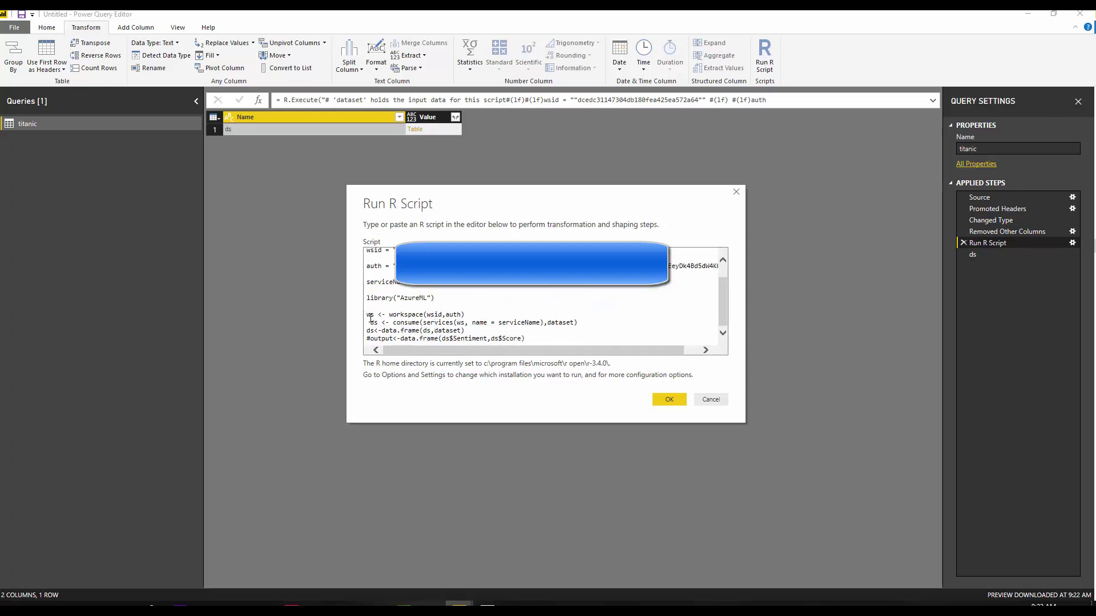
pyautogui.doubleClick(375, 323)
pyautogui.doubleClick(406, 323)
pyautogui.click(402, 329)
pyautogui.scroll(1, 540, 297)
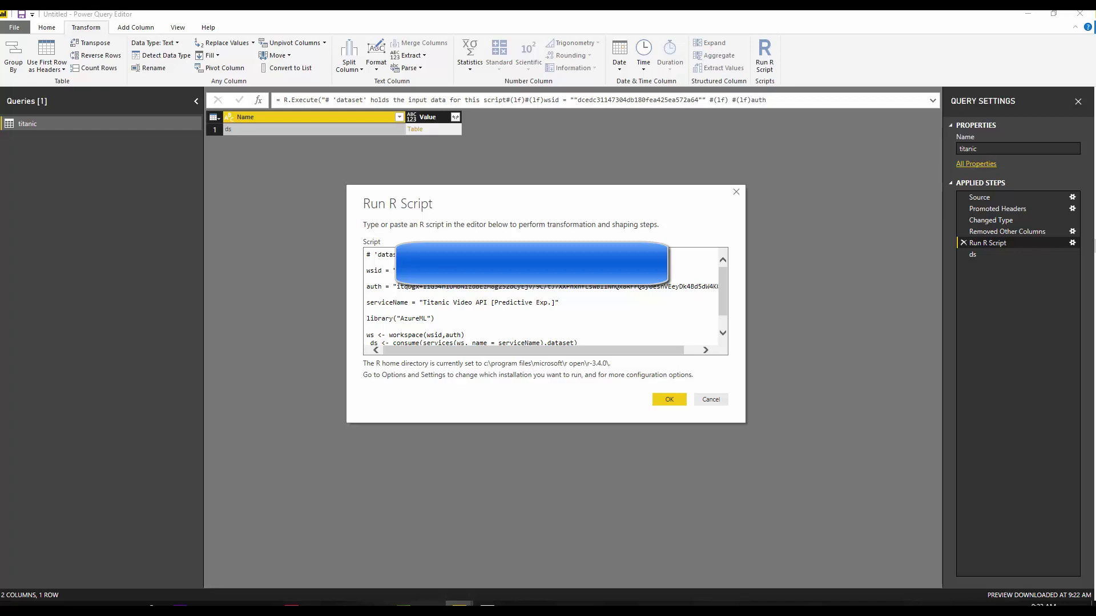
pyautogui.click(669, 399)
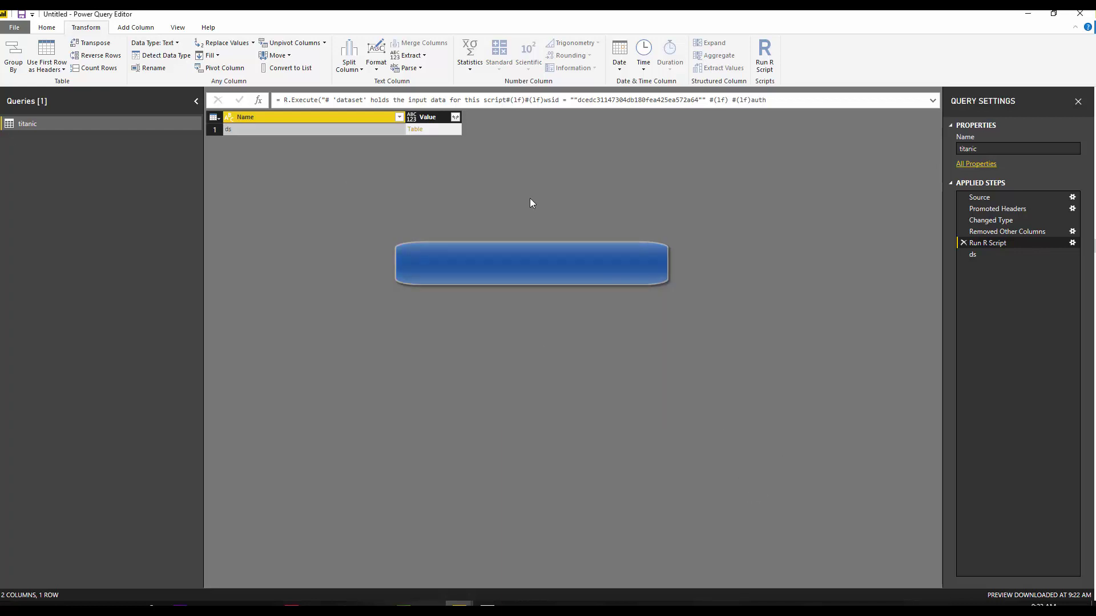
pyautogui.click(982, 254)
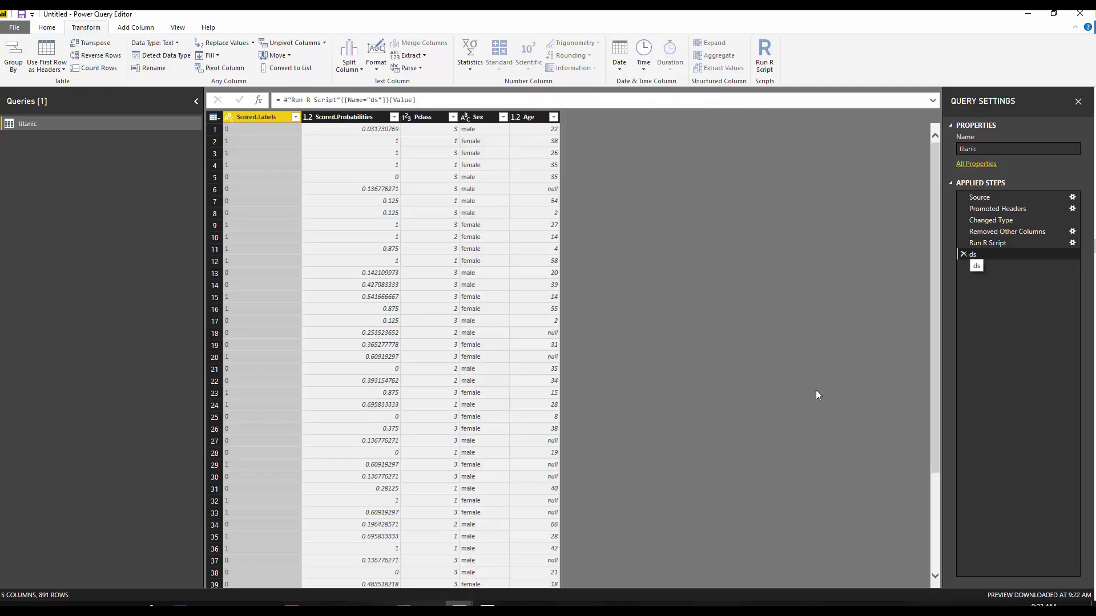